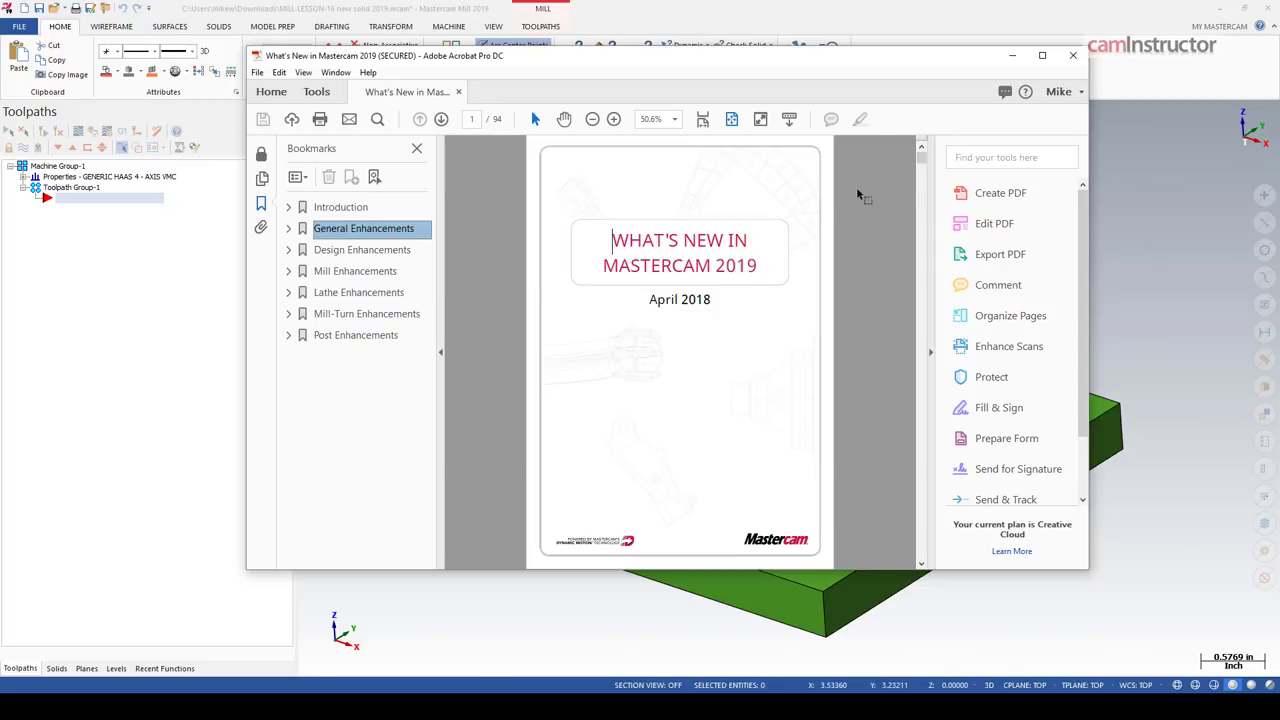
Scroll the What's New guide to page 85, shift Acrobat left, then close it
{"action": "left_click_drag", "start_coordinate": [920, 167], "coordinate": [916, 518]}
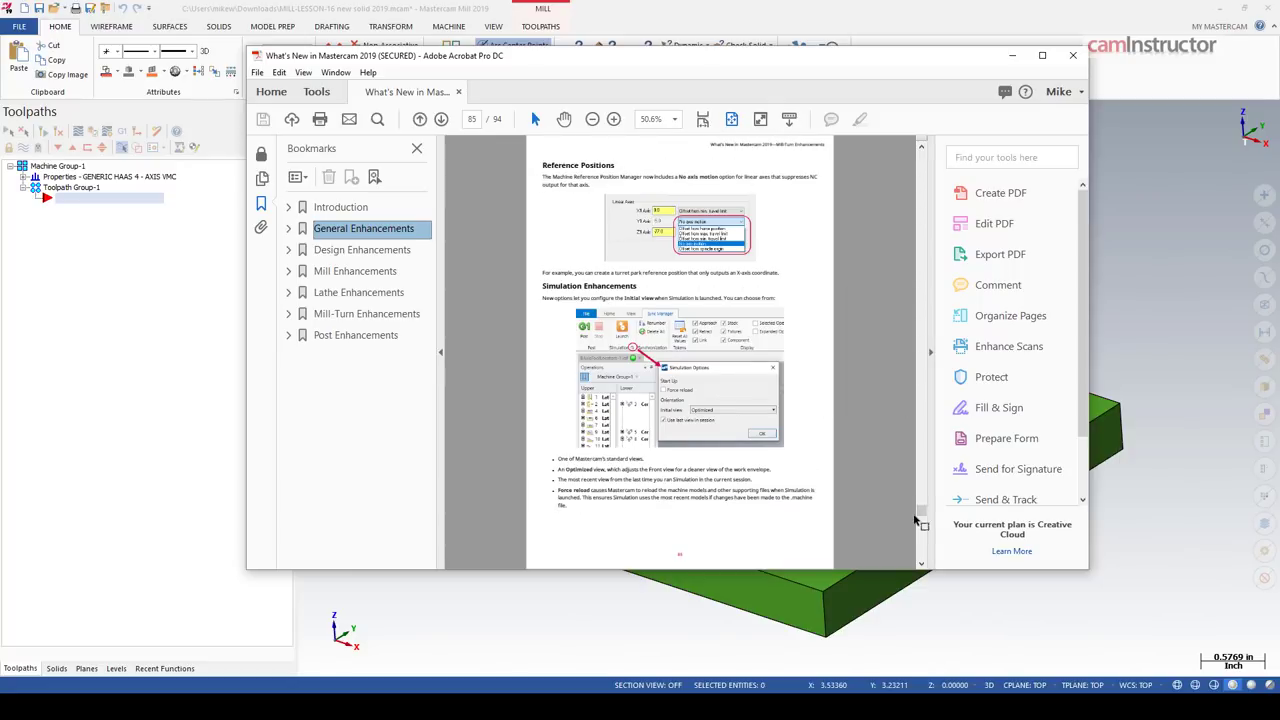
{"action": "left_click_drag", "start_coordinate": [677, 72], "coordinate": [610, 75]}
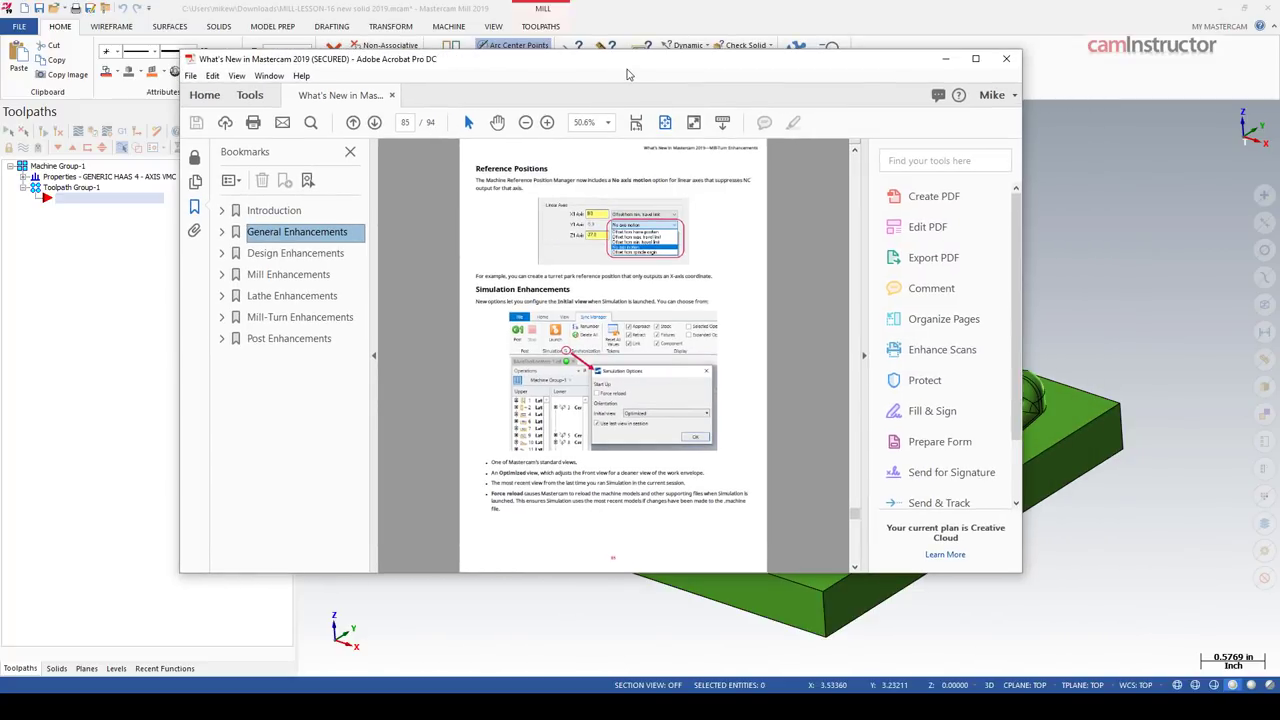
{"action": "key", "text": "alt+F4"}
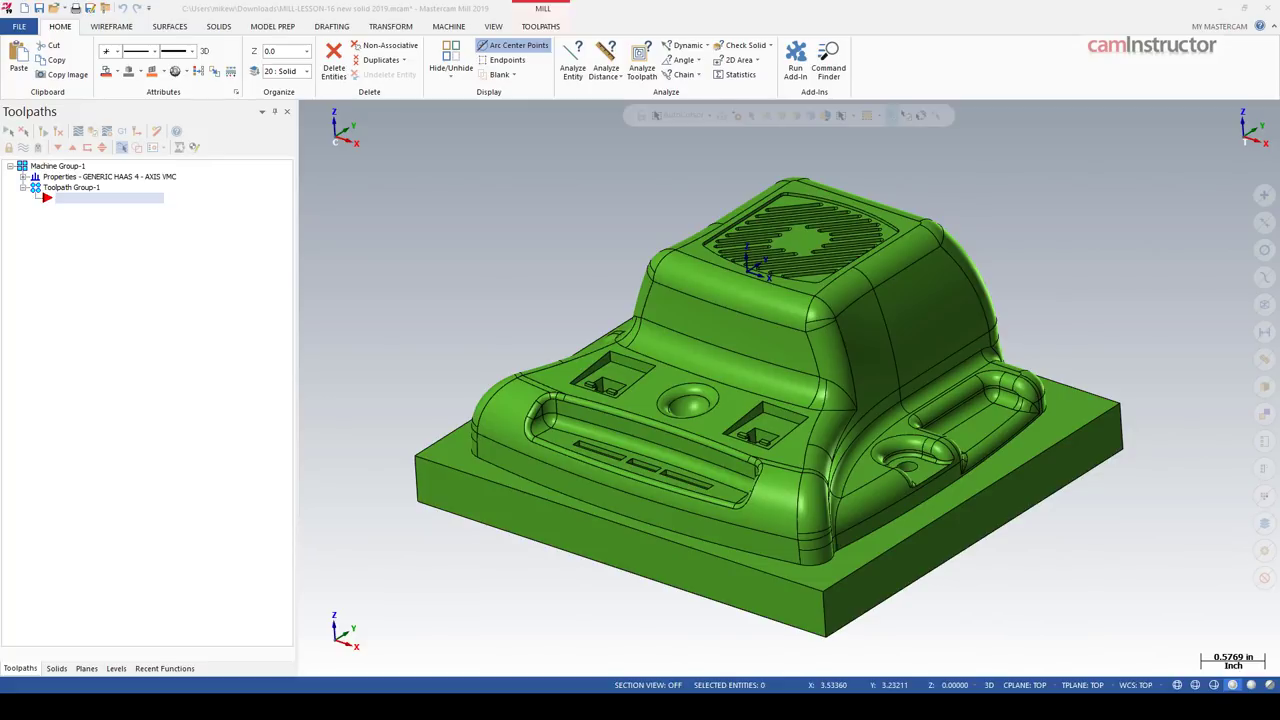
{"action": "middle_click_drag", "start_coordinate": [590, 260], "coordinate": [600, 260]}
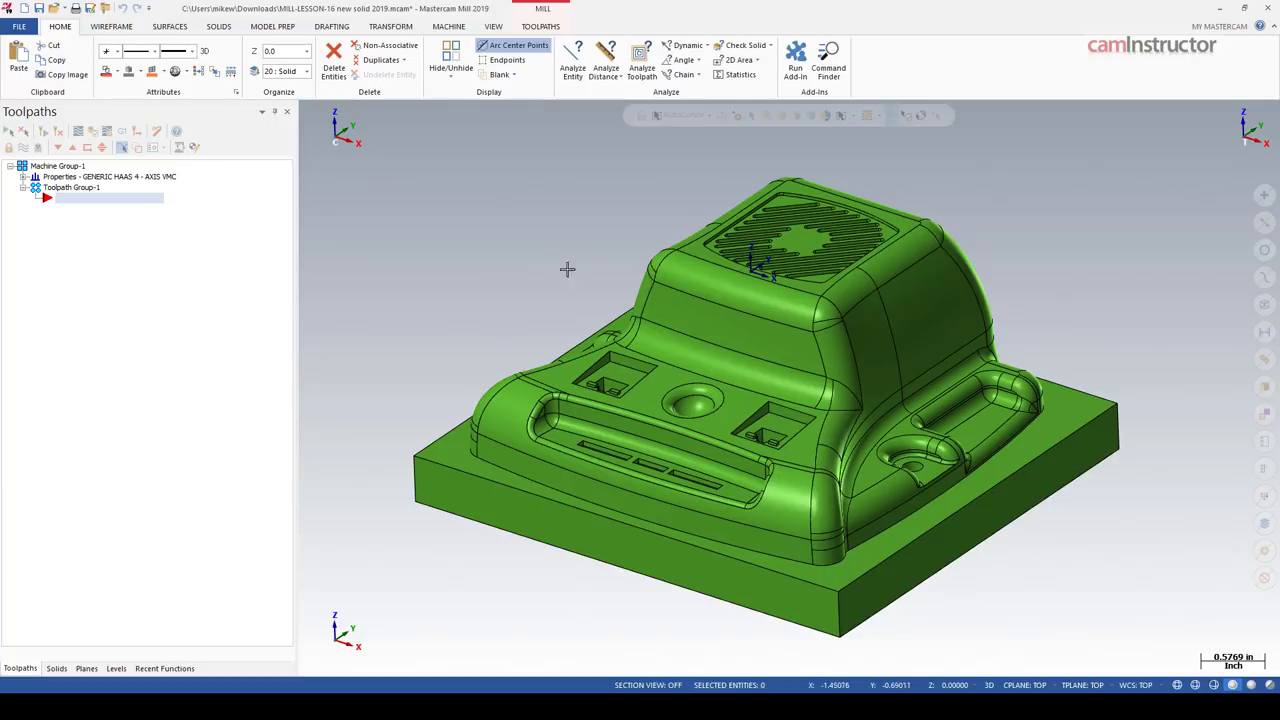
{"action": "scroll", "coordinate": [500, 267], "scroll_direction": "down", "scroll_amount": 2}
{"action": "scroll", "coordinate": [500, 267], "scroll_direction": "up", "scroll_amount": 2}
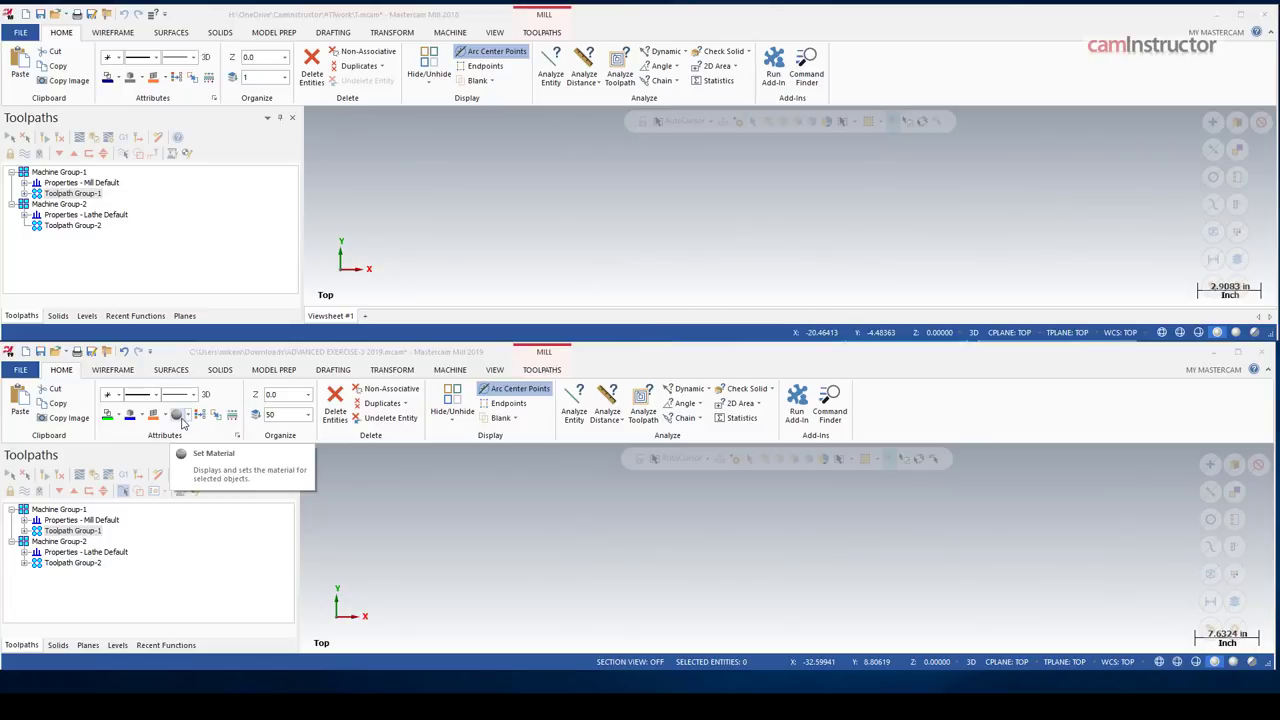
Open the 2019 Set Material gallery and dismiss it without choosing a material
{"action": "left_click", "coordinate": [185, 422]}
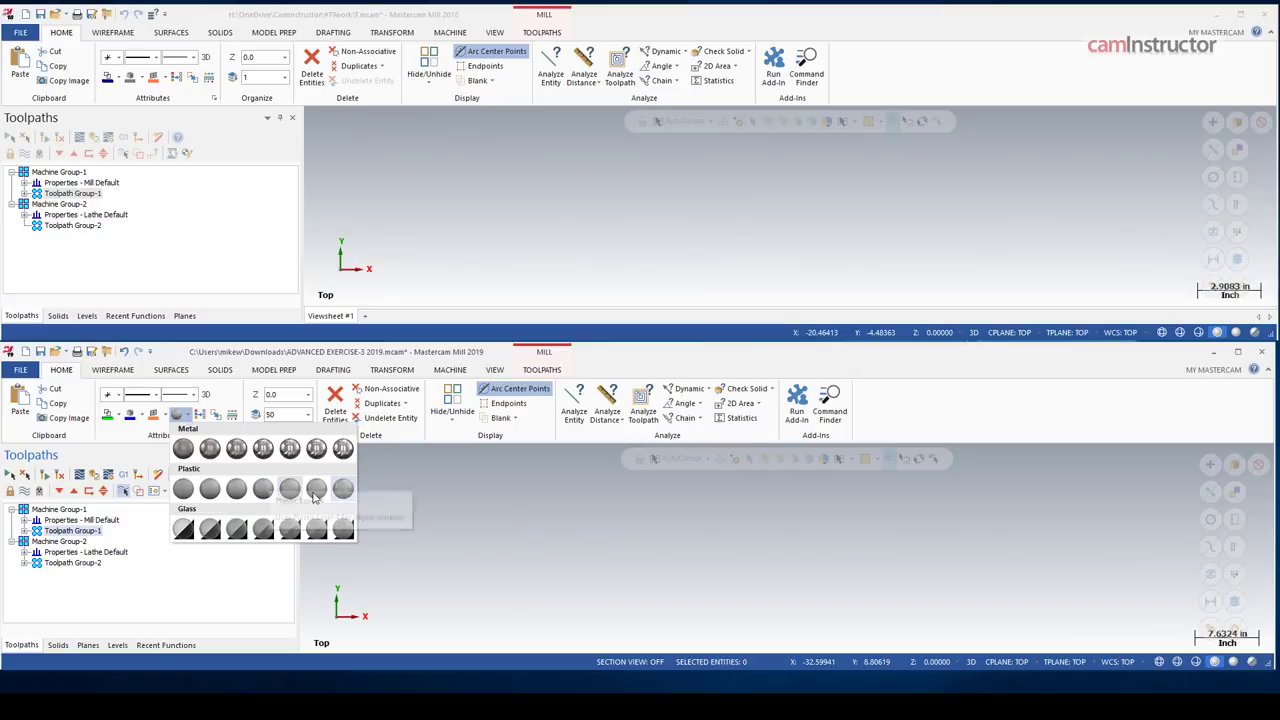
{"action": "left_click", "coordinate": [503, 510]}
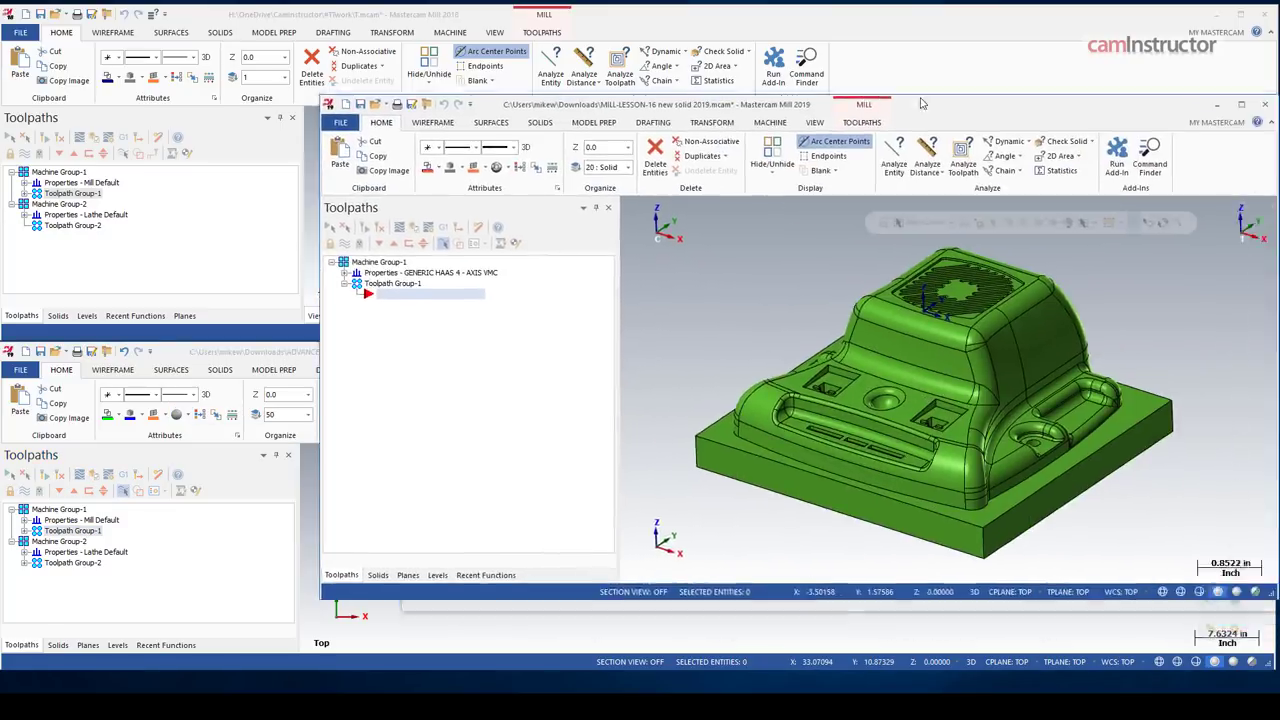
Give the green solid part the Metal Level 7 material and orbit around the shiny result
{"action": "left_click_drag", "start_coordinate": [995, 104], "coordinate": [775, 86]}
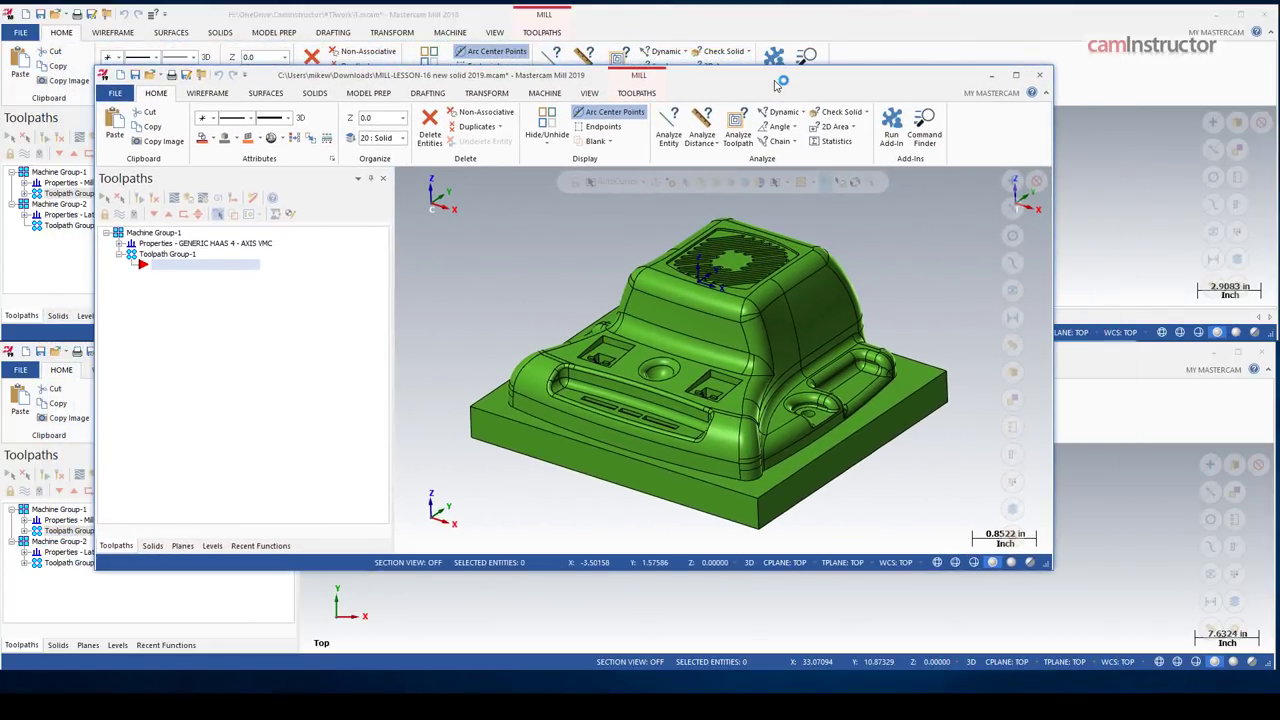
{"action": "left_click", "coordinate": [624, 314]}
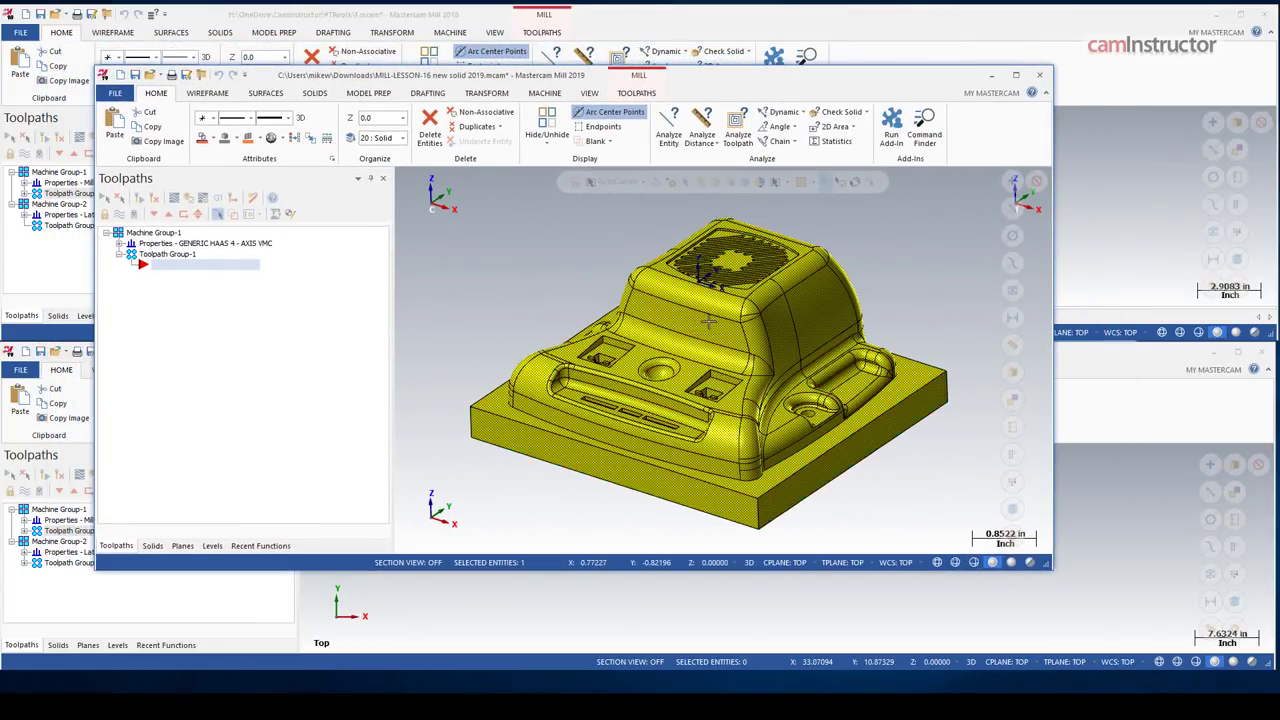
{"action": "left_click", "coordinate": [271, 138]}
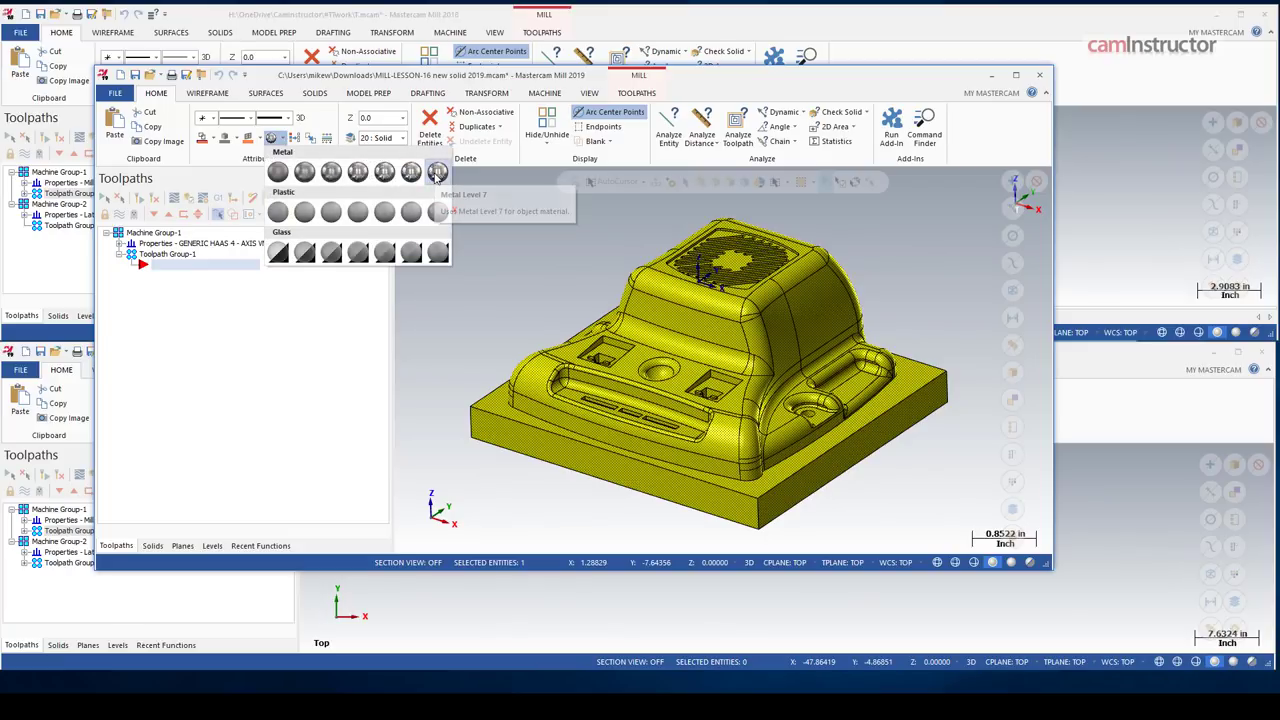
{"action": "left_click", "coordinate": [437, 173]}
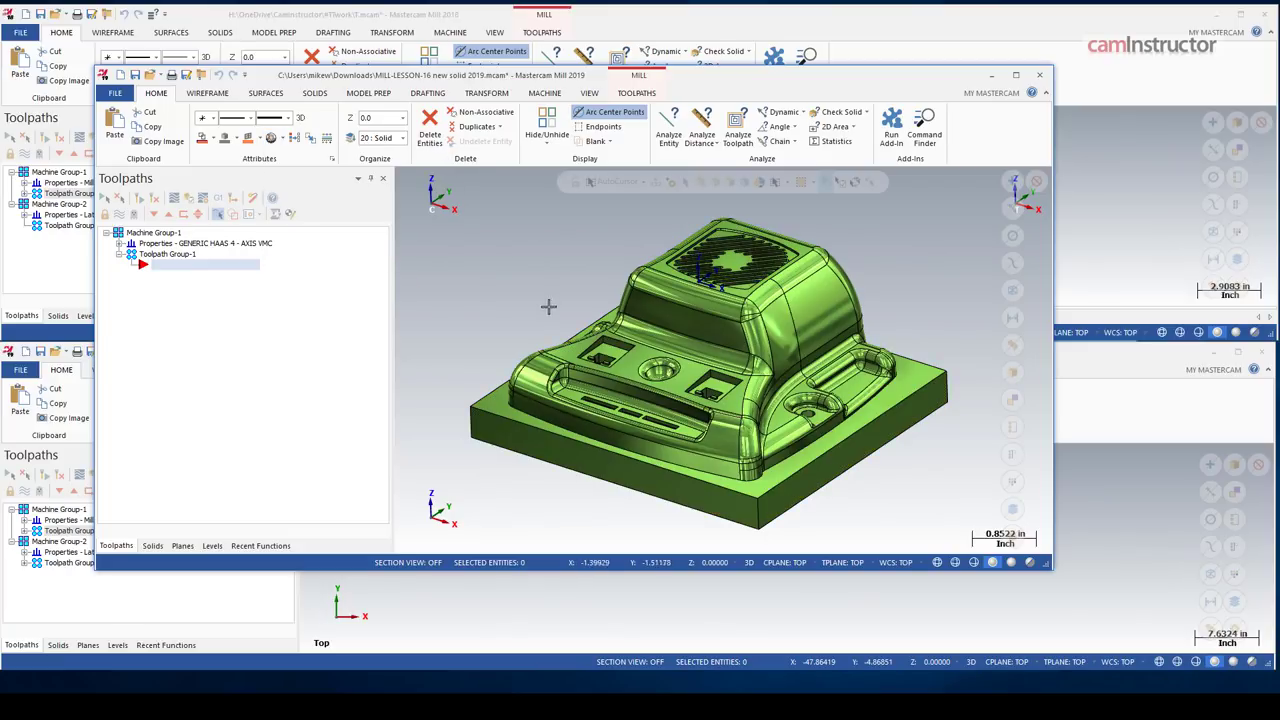
{"action": "middle_click_drag", "start_coordinate": [549, 306], "coordinate": [821, 312]}
{"action": "scroll", "coordinate": [900, 289], "scroll_direction": "up", "scroll_amount": 2}
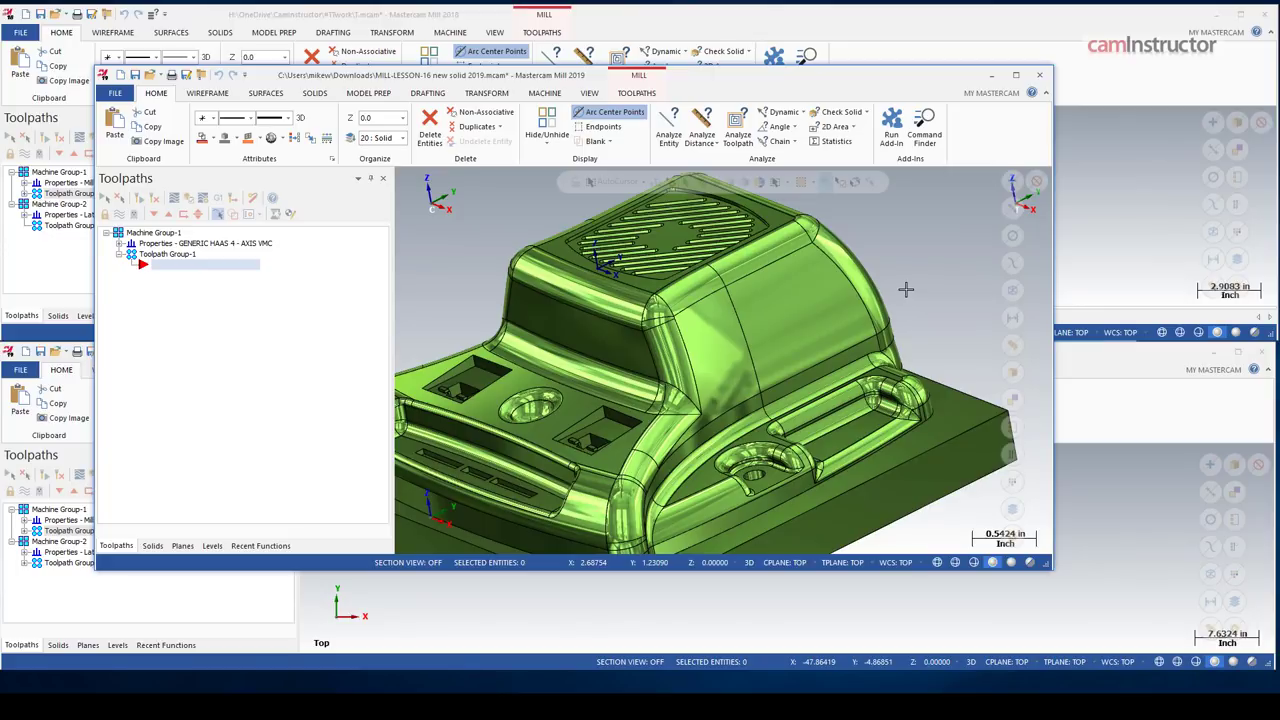
{"action": "scroll", "coordinate": [899, 287], "scroll_direction": "down", "scroll_amount": 2}
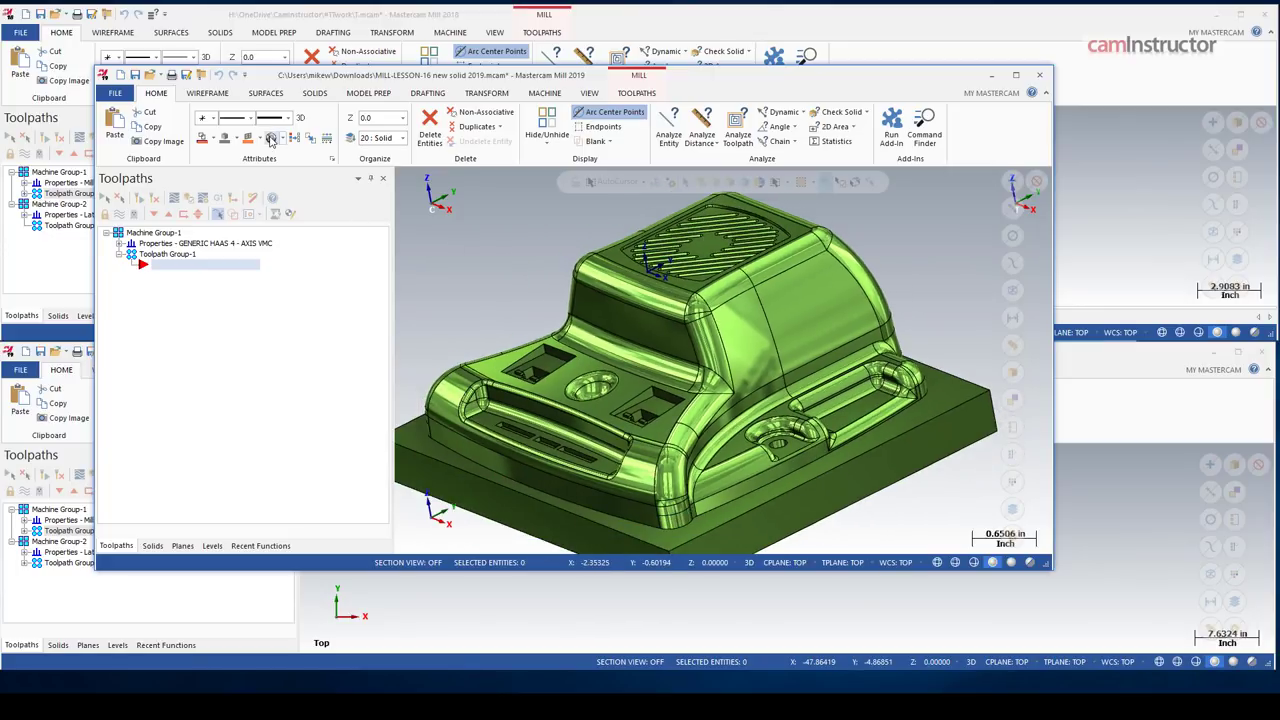
{"action": "scroll", "coordinate": [591, 403], "scroll_direction": "down", "scroll_amount": 2}
{"action": "middle_click_drag", "start_coordinate": [591, 403], "coordinate": [523, 314]}
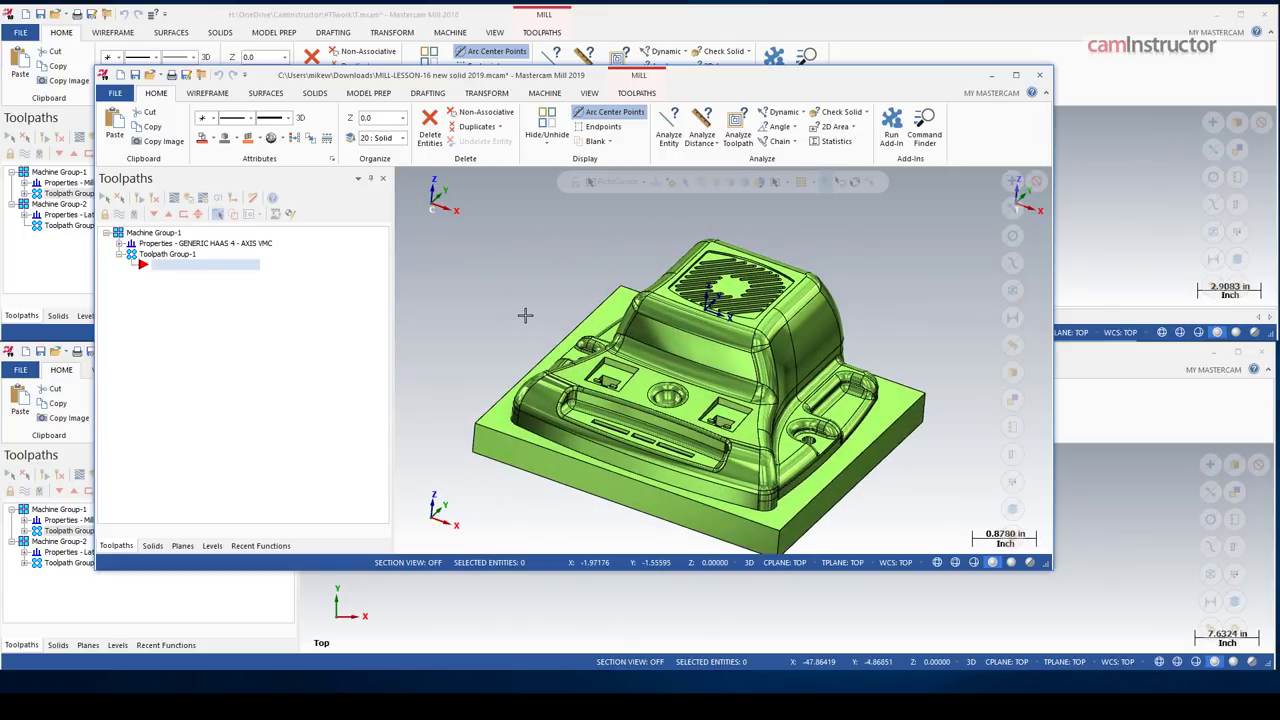
Reopen the material list, close it unchanged, and bring up the View options
{"action": "left_click", "coordinate": [275, 138]}
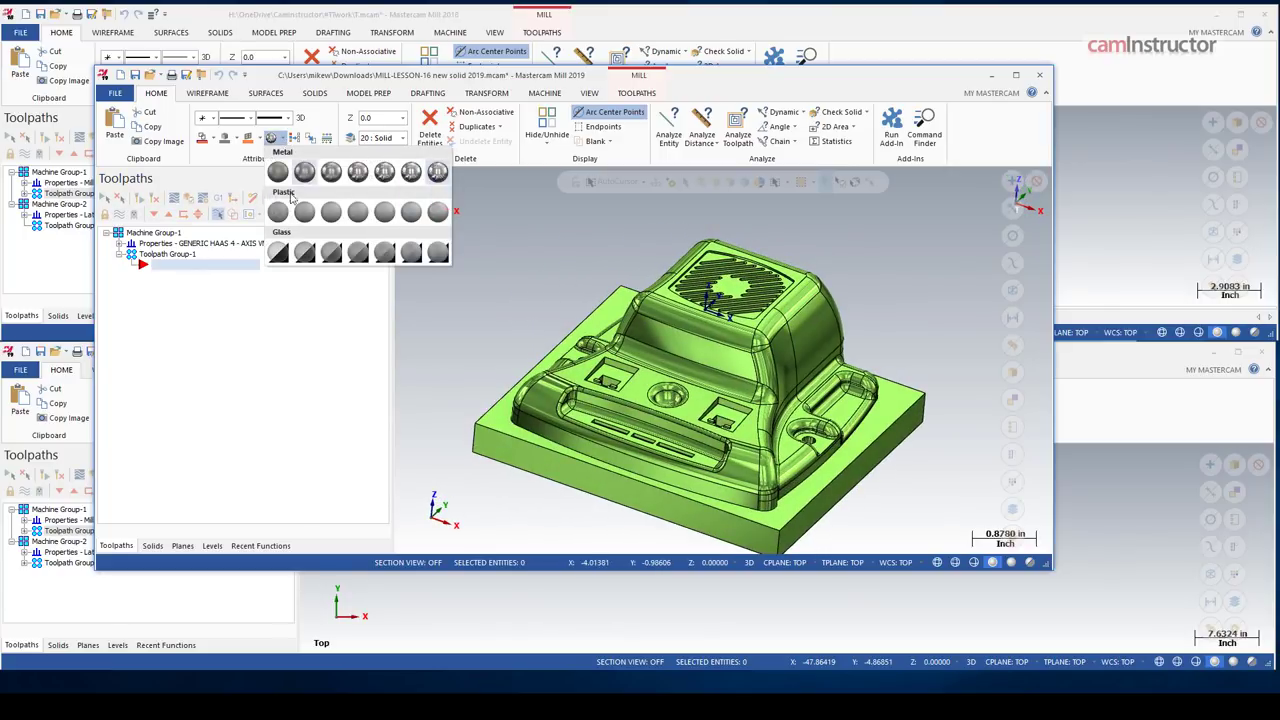
{"action": "left_click", "coordinate": [494, 250]}
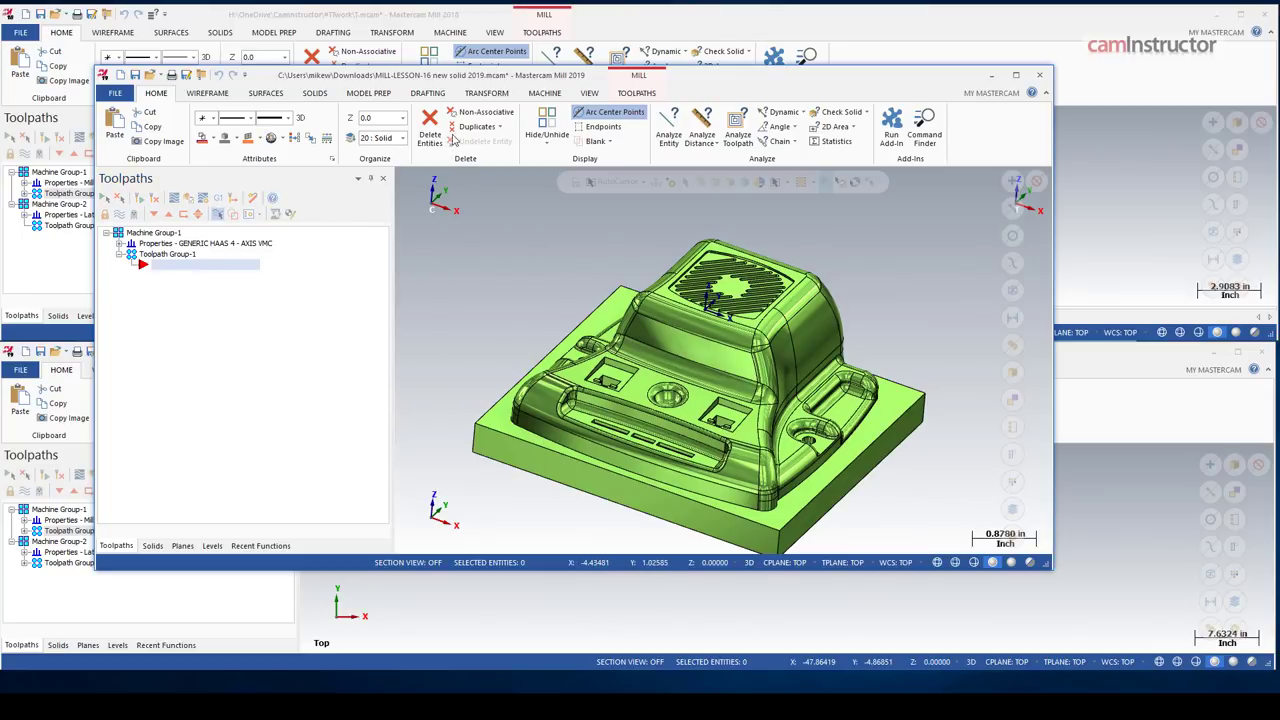
{"action": "left_click", "coordinate": [589, 93]}
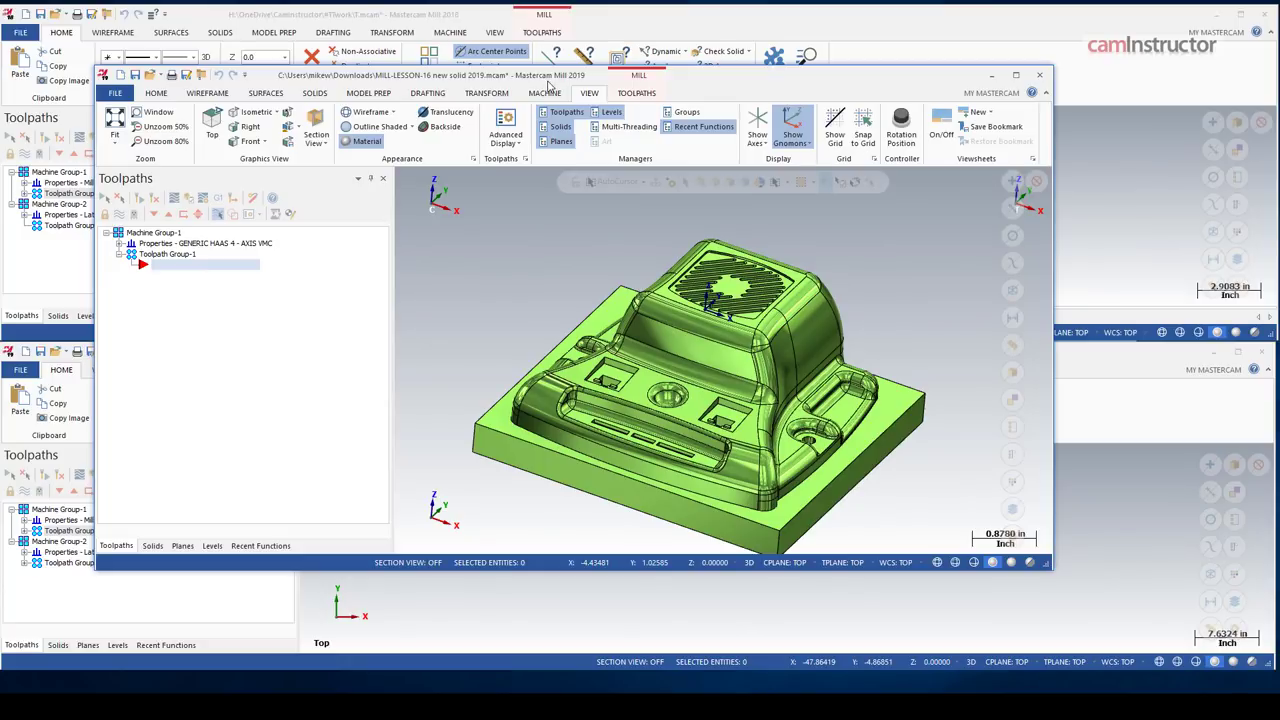
Widen and shift the part window, toggle Material rendering off, on, off, then move it off screen
{"action": "left_click_drag", "start_coordinate": [1052, 210], "coordinate": [1252, 210]}
{"action": "left_click_drag", "start_coordinate": [897, 88], "coordinate": [822, 87]}
{"action": "left_click", "coordinate": [418, 118]}
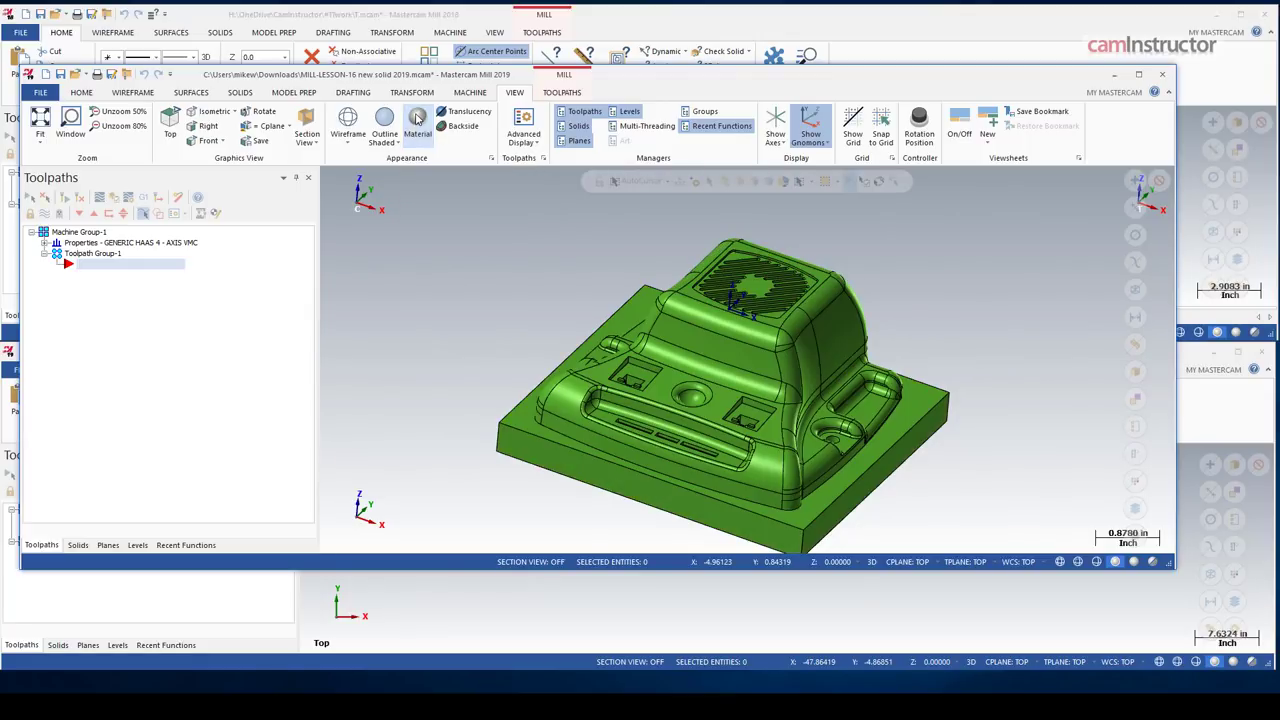
{"action": "left_click", "coordinate": [418, 120]}
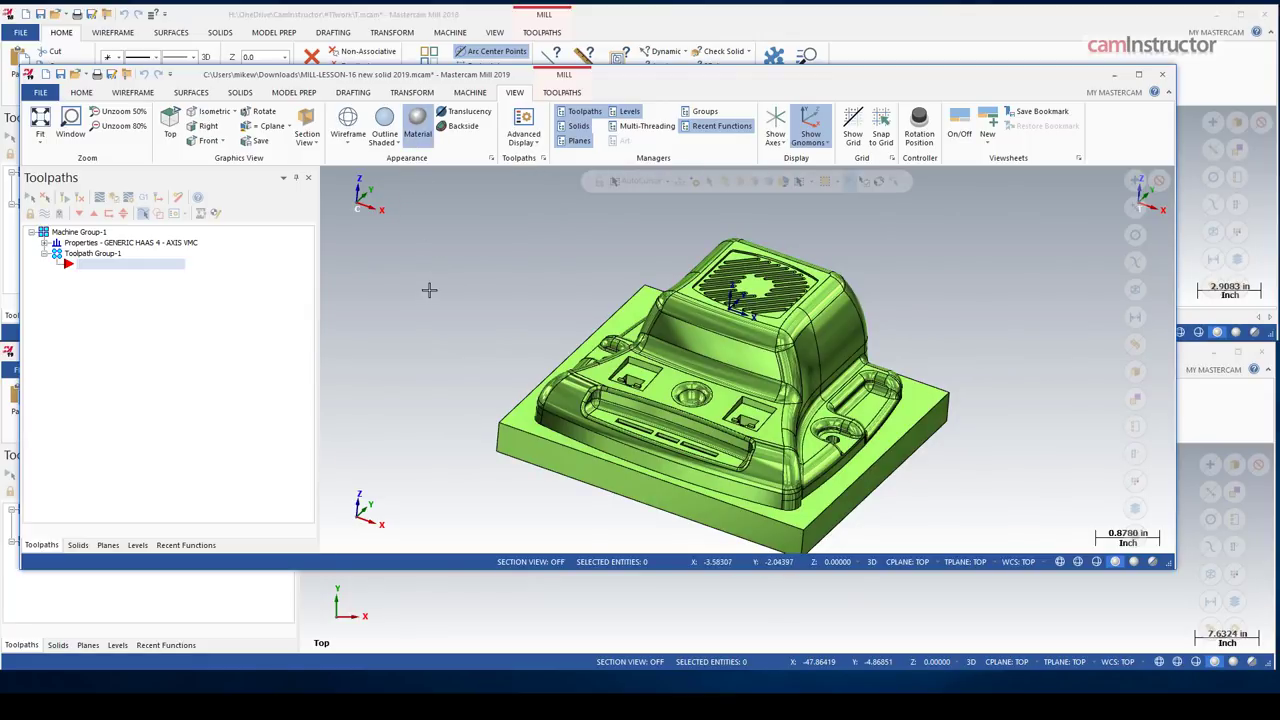
{"action": "left_click", "coordinate": [418, 118]}
{"action": "left_click_drag", "start_coordinate": [860, 77], "coordinate": [1279, 145]}
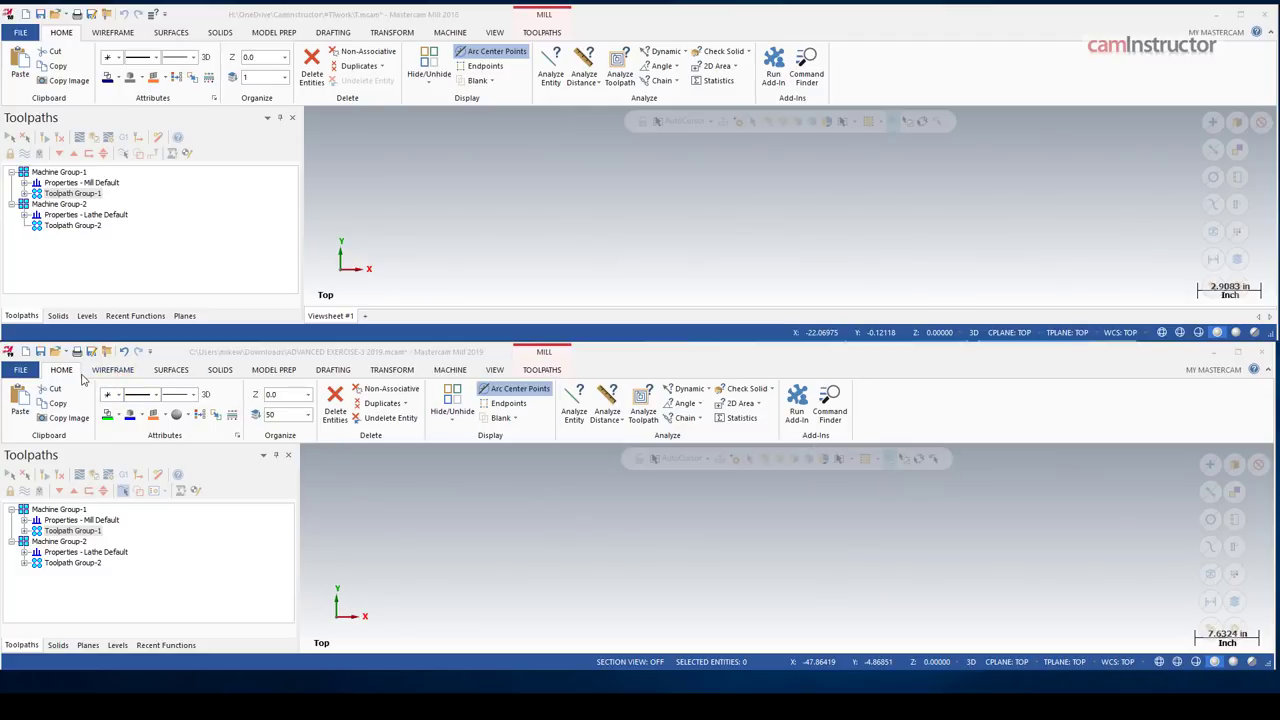
Show Wireframe tools in both versions; try and cancel 2018's Trim Break Extend with Divide/delete
{"action": "left_click", "coordinate": [113, 33]}
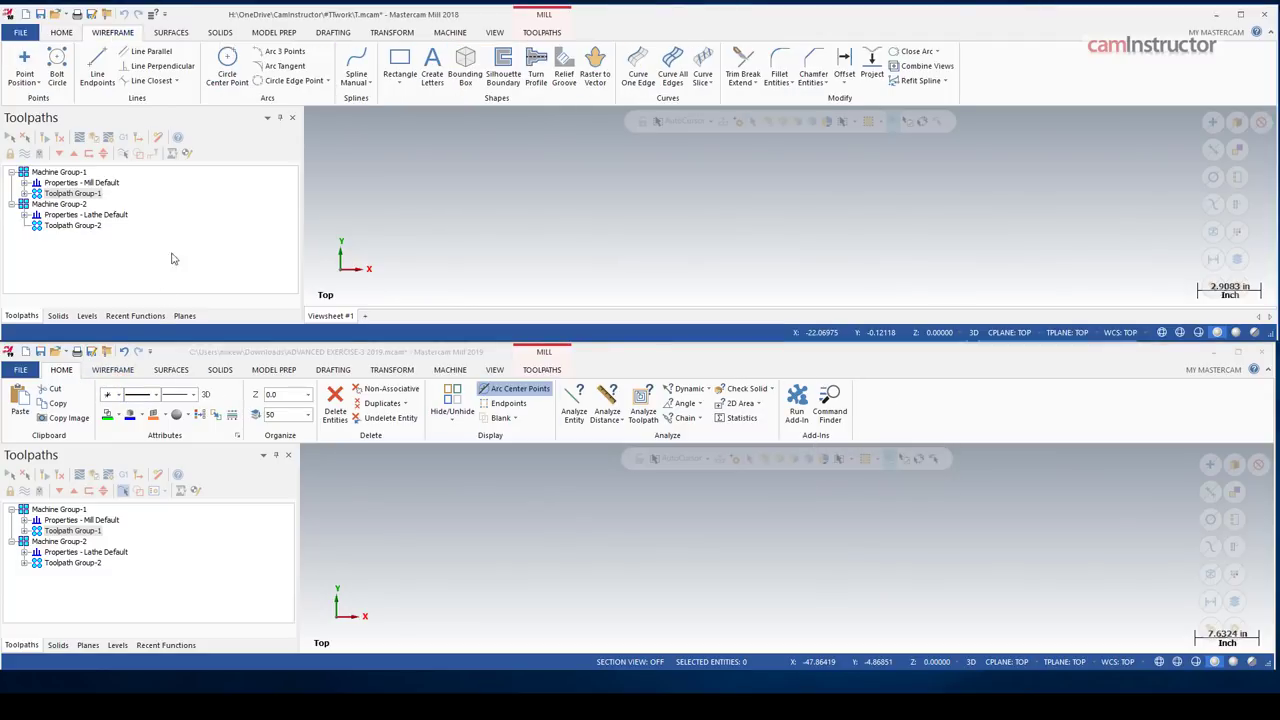
{"action": "left_click", "coordinate": [113, 370]}
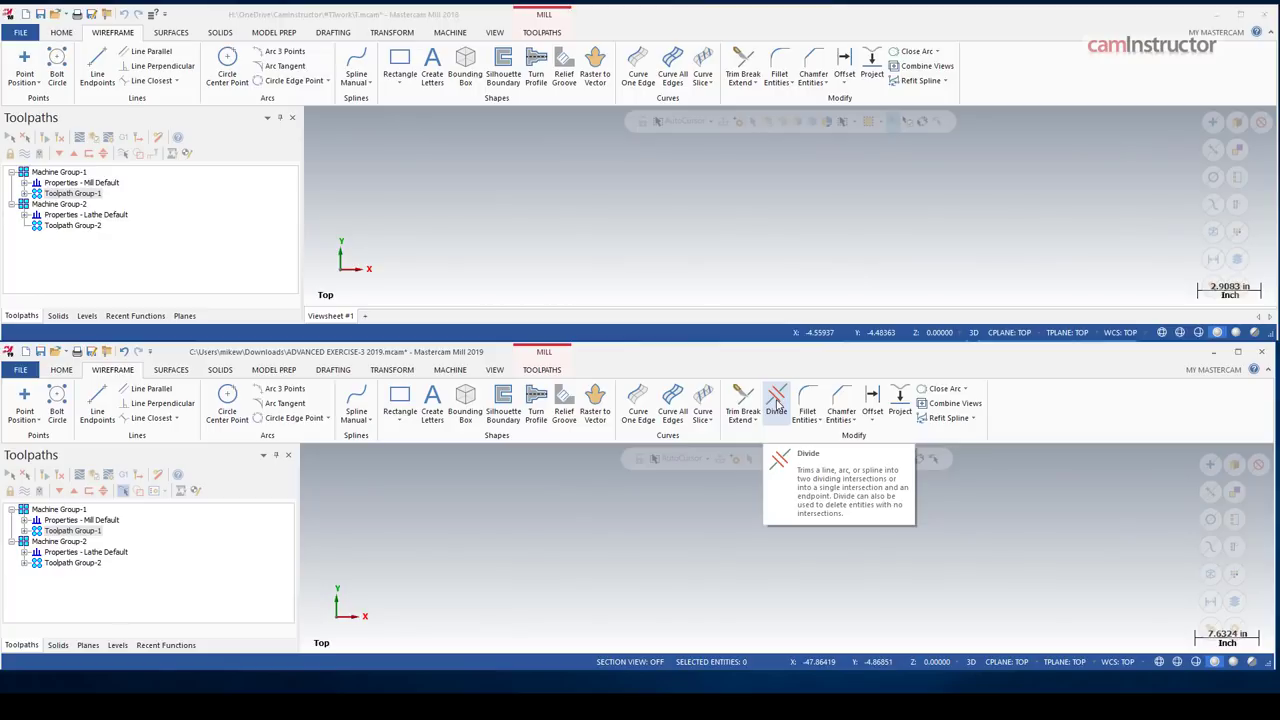
{"action": "left_click", "coordinate": [744, 78]}
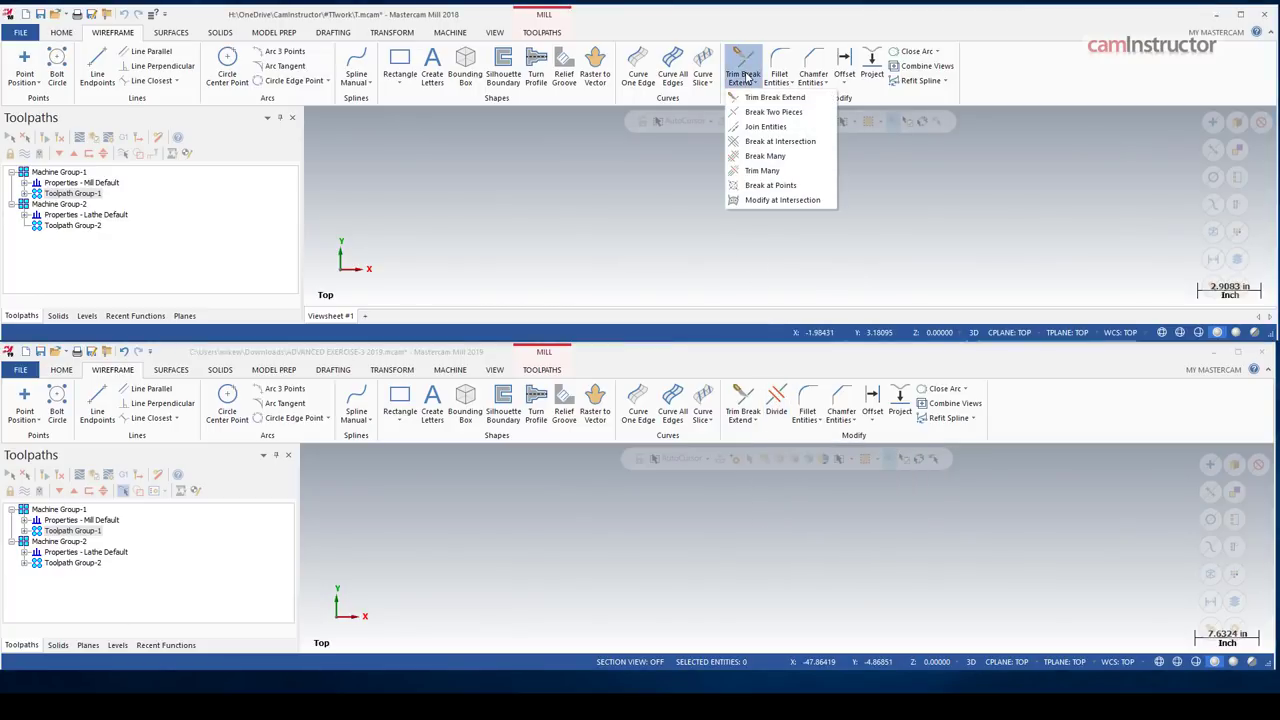
{"action": "left_click", "coordinate": [745, 60]}
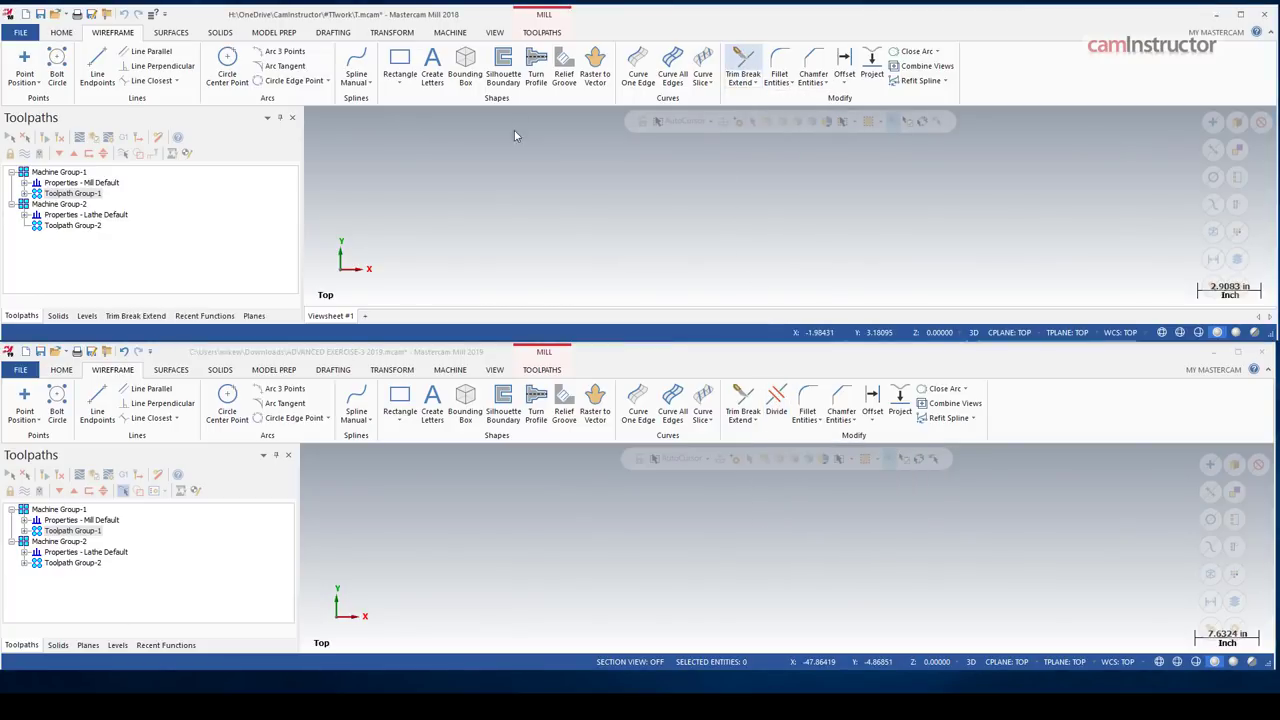
{"action": "scroll", "coordinate": [150, 222], "scroll_direction": "down", "scroll_amount": 1}
{"action": "left_click", "coordinate": [90, 250]}
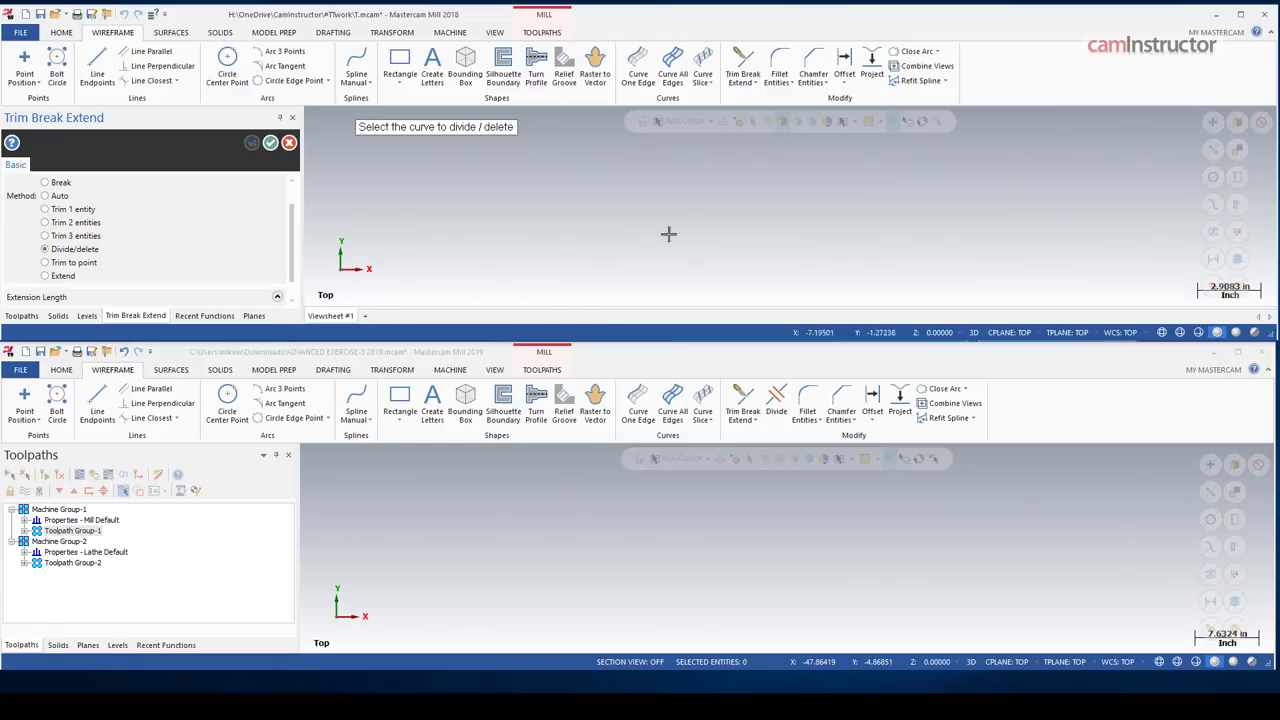
{"action": "scroll", "coordinate": [296, 232], "scroll_direction": "up", "scroll_amount": 1}
{"action": "left_click", "coordinate": [289, 143]}
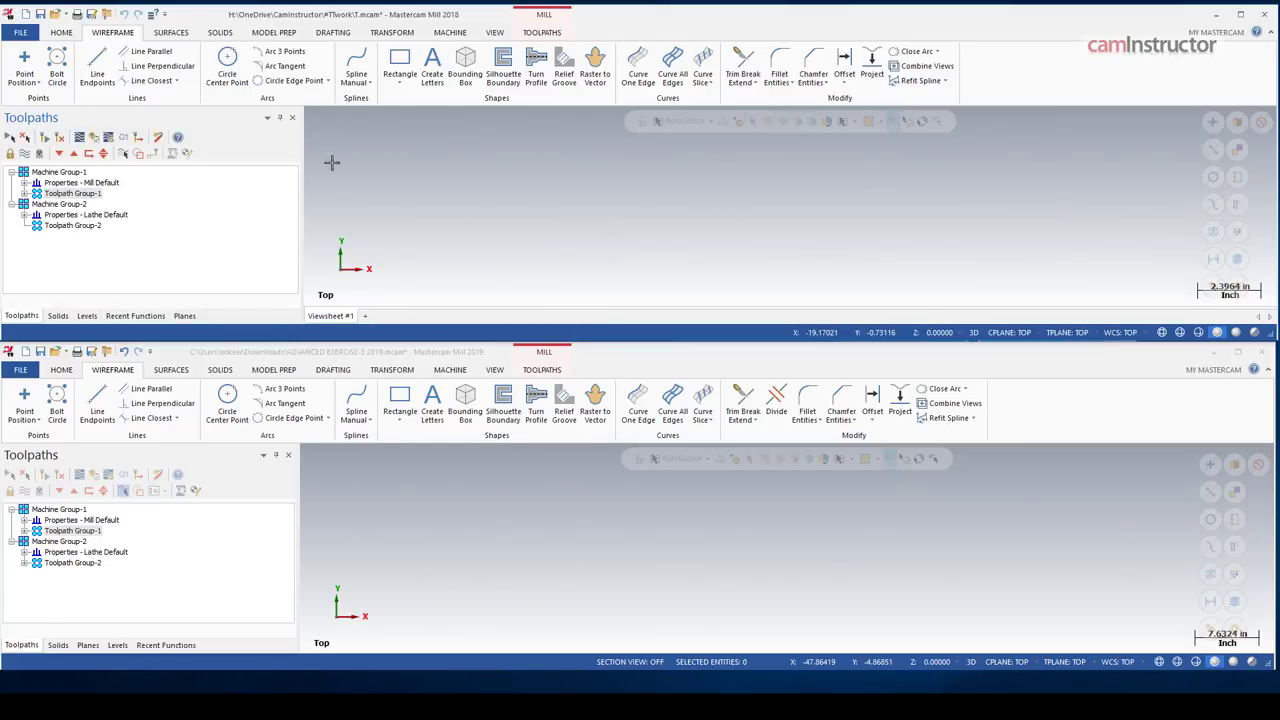
Start and cancel 2019's Divide function, then reactivate the 2018 window
{"action": "left_click", "coordinate": [776, 400]}
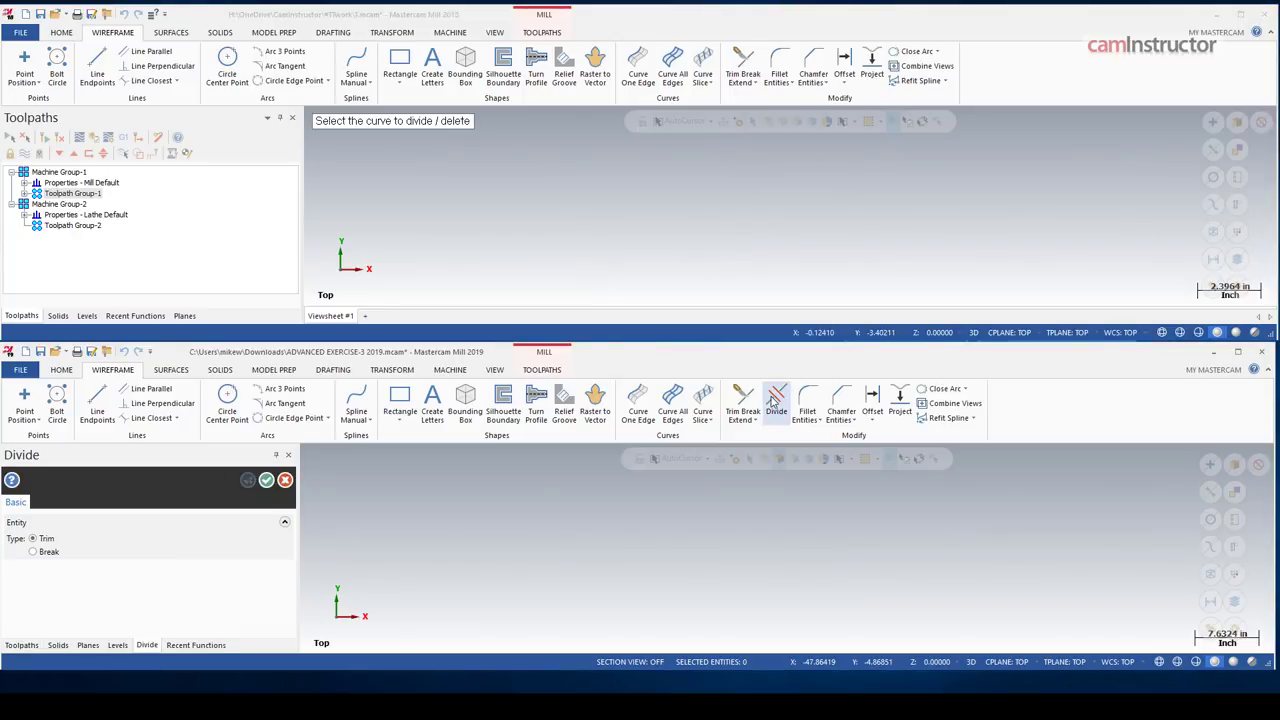
{"action": "left_click", "coordinate": [285, 480]}
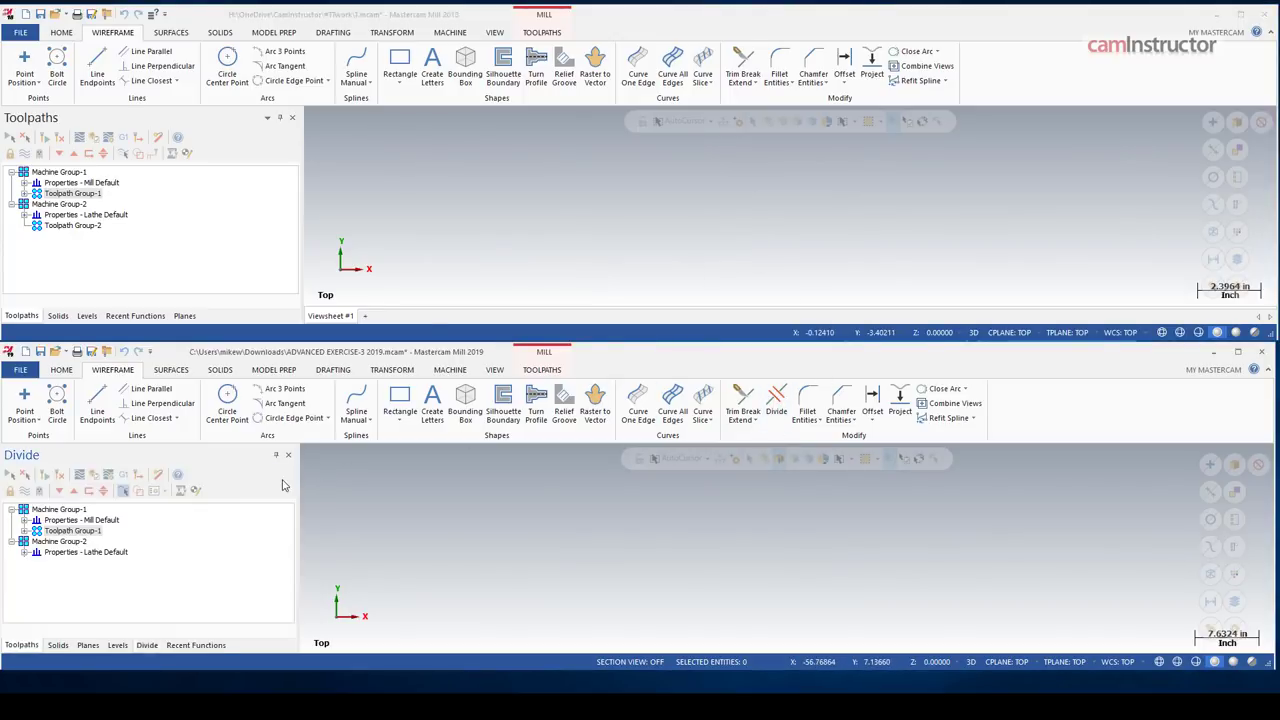
{"action": "left_click", "coordinate": [492, 234]}
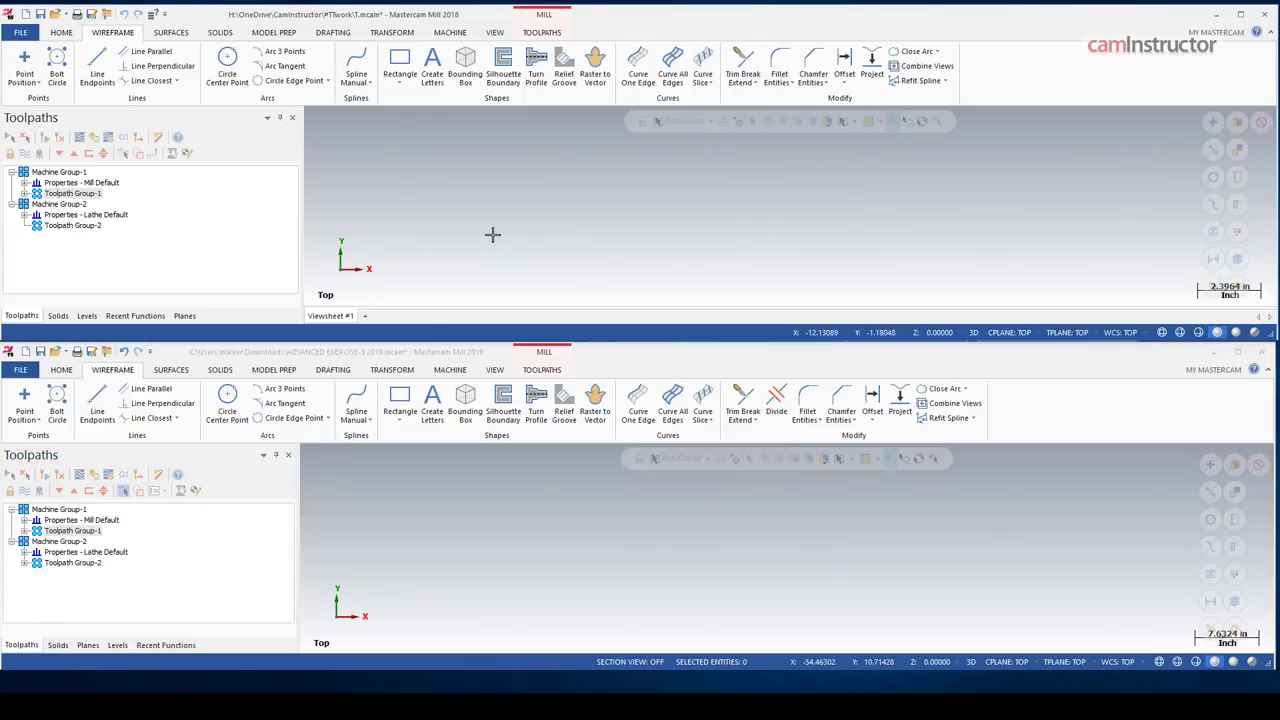
Show Surfaces tools in both versions, inspect 2018's Net and Fence list, then show 2019's Solids
{"action": "left_click", "coordinate": [171, 369]}
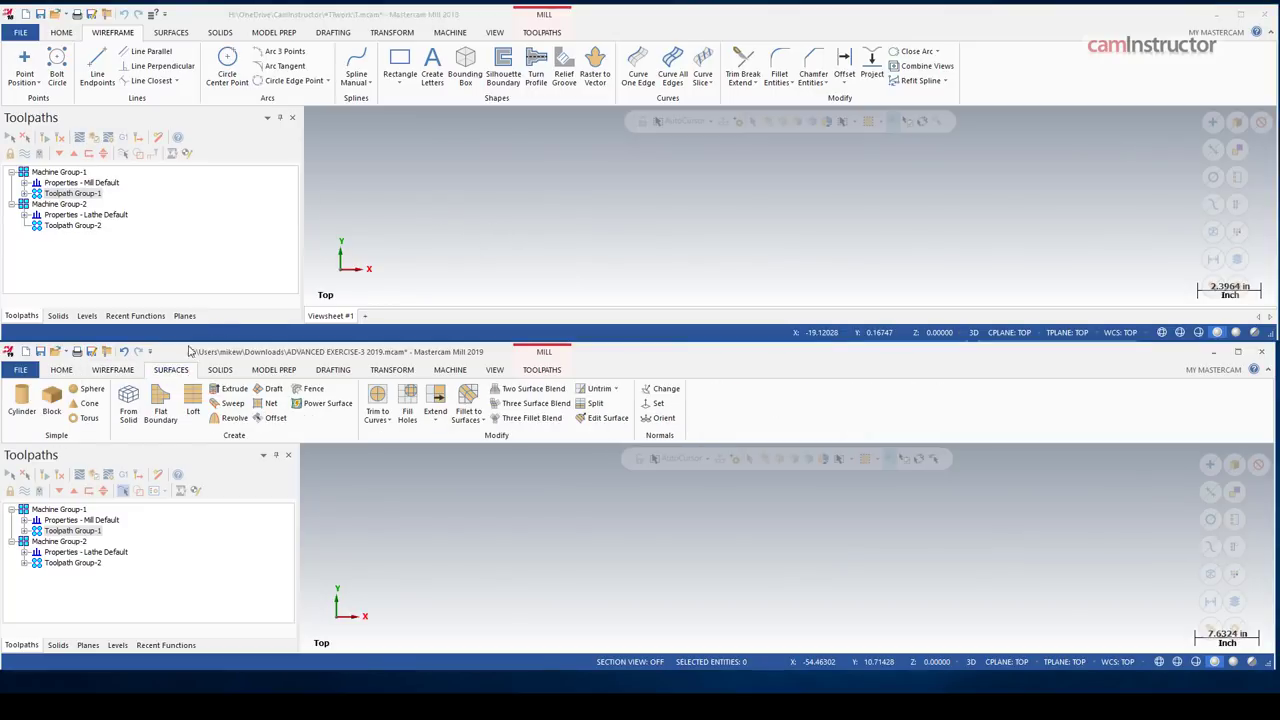
{"action": "left_click", "coordinate": [171, 33]}
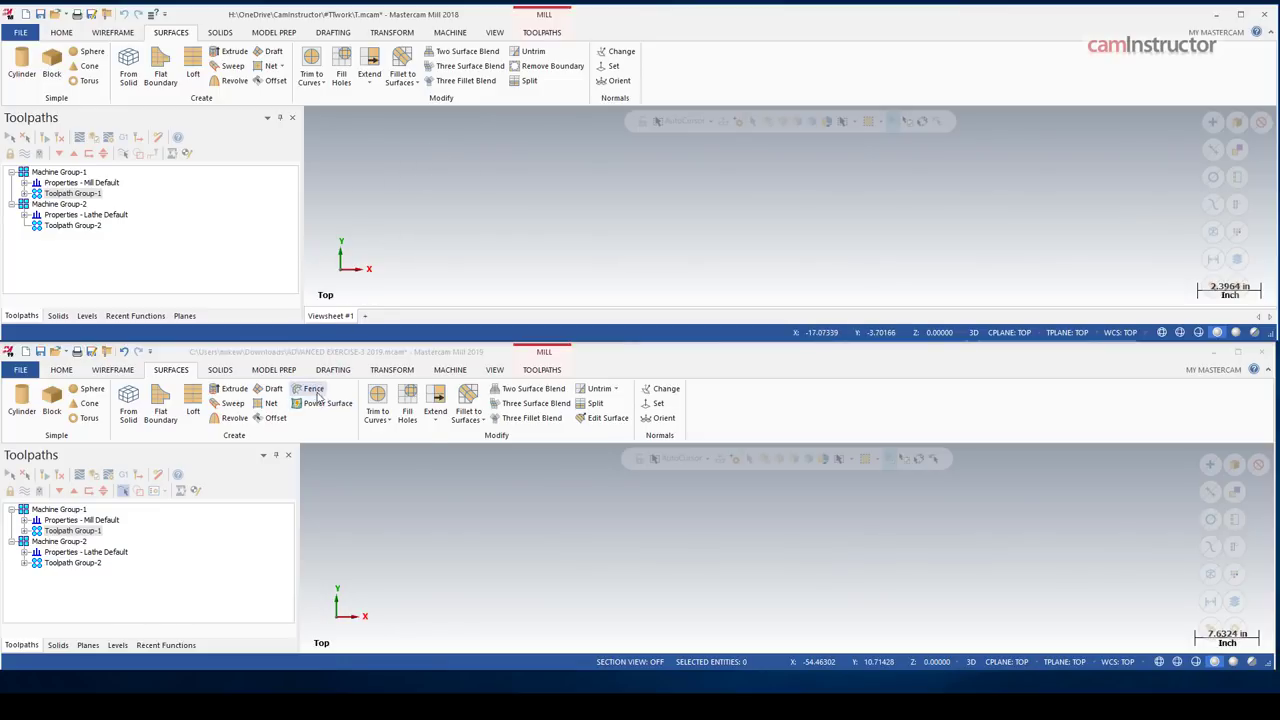
{"action": "left_click", "coordinate": [278, 66]}
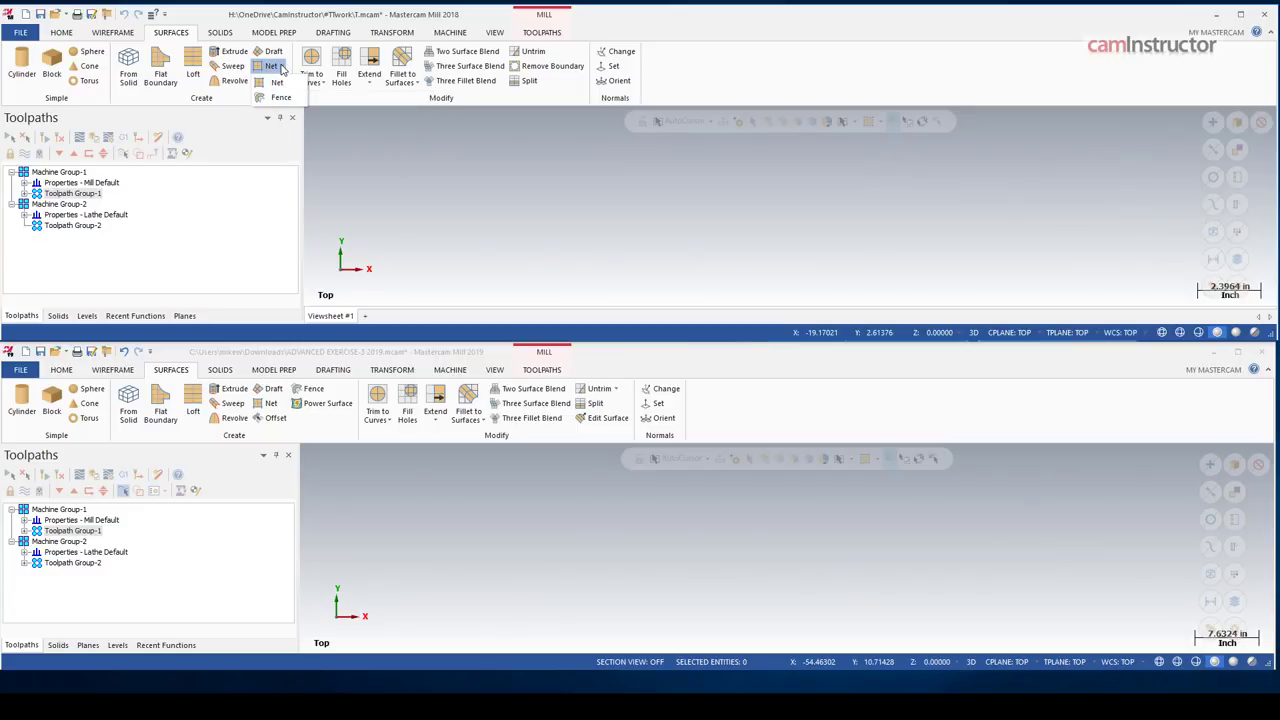
{"action": "left_click", "coordinate": [426, 189]}
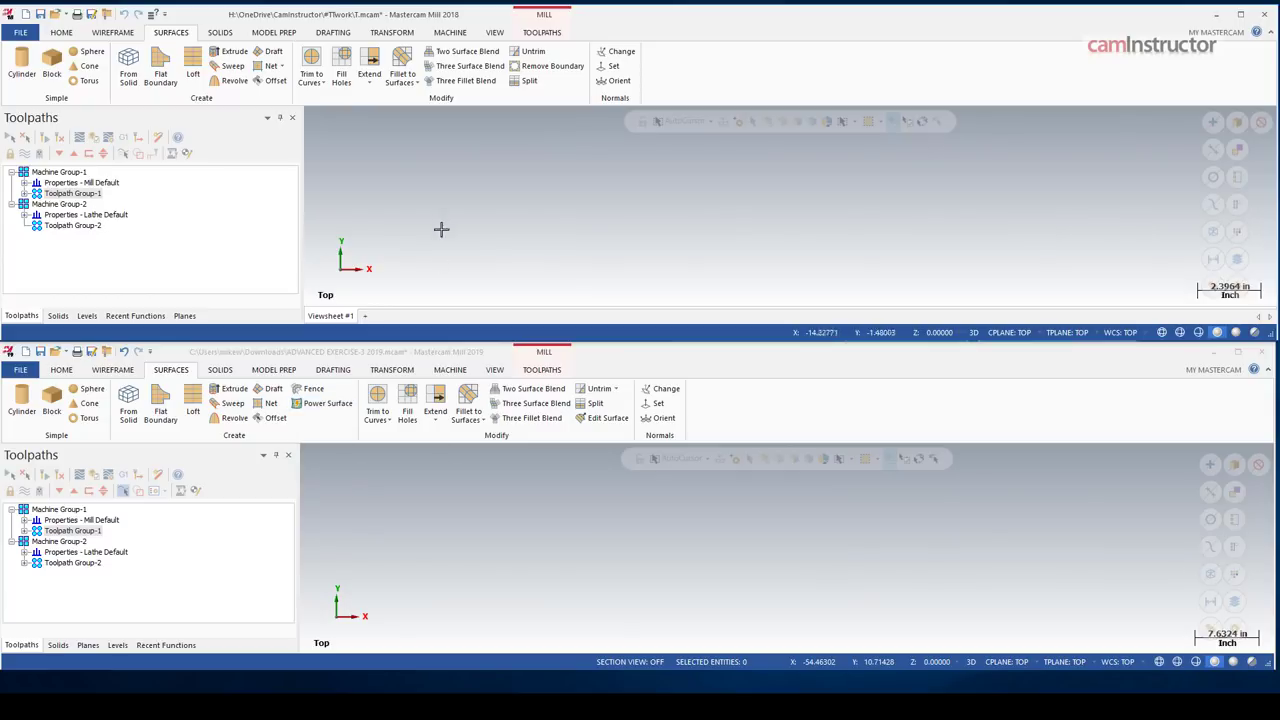
{"action": "left_click", "coordinate": [221, 369]}
Show the 2018 Solids tab and drag the MILL-LESSON-16 2019 window into view
{"action": "left_click", "coordinate": [219, 33]}
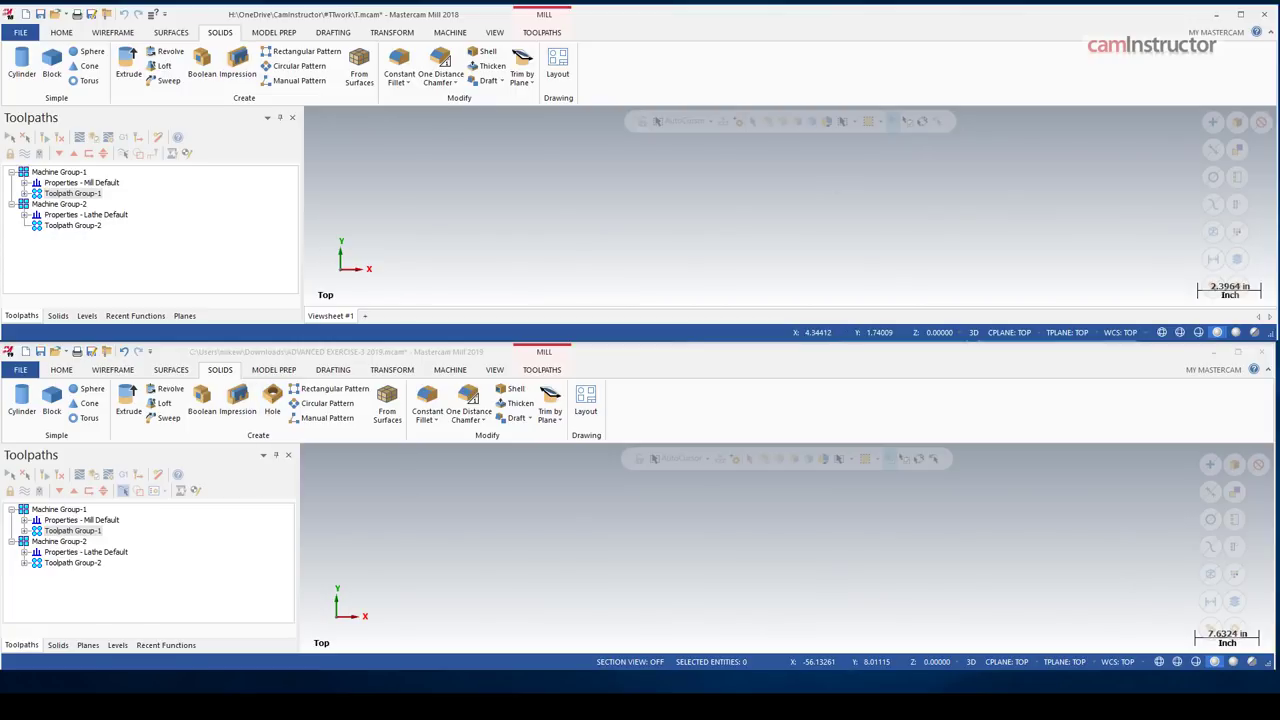
{"action": "left_click_drag", "start_coordinate": [1279, 88], "coordinate": [618, 45]}
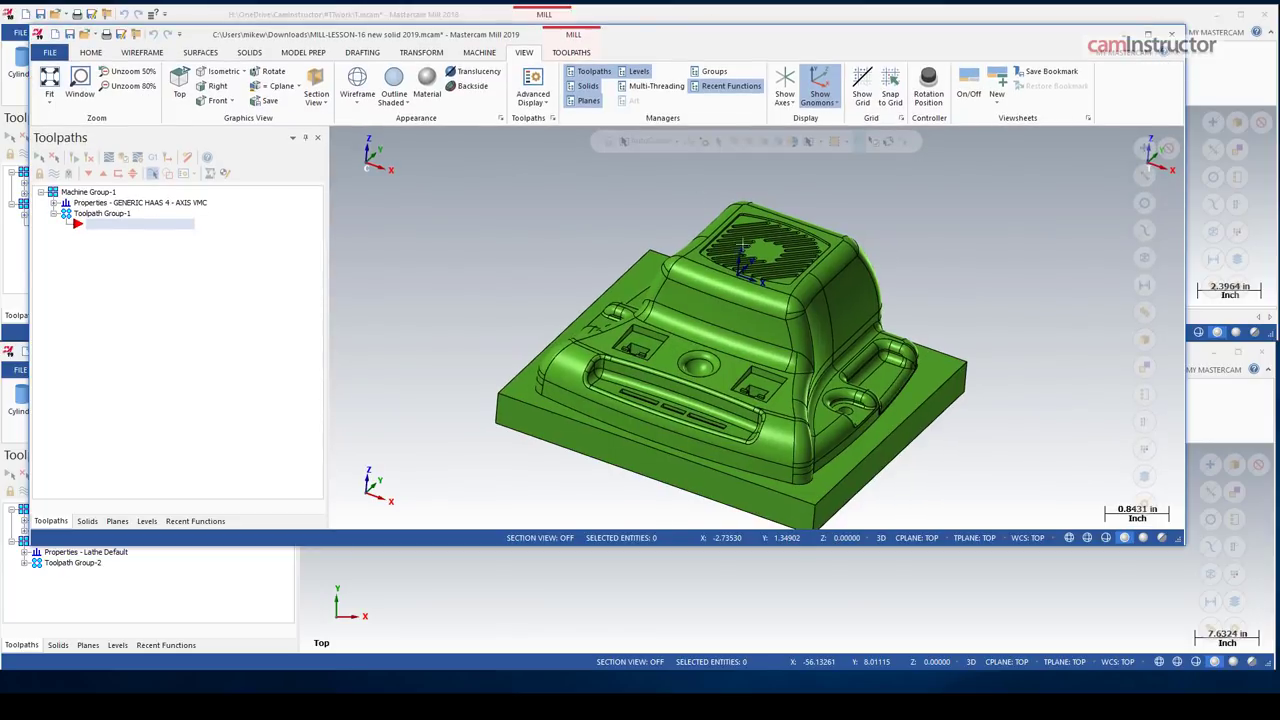
Start a Counterbore solid hole and pick its location inside the right-side pocket
{"action": "left_click_drag", "start_coordinate": [700, 545], "coordinate": [700, 596]}
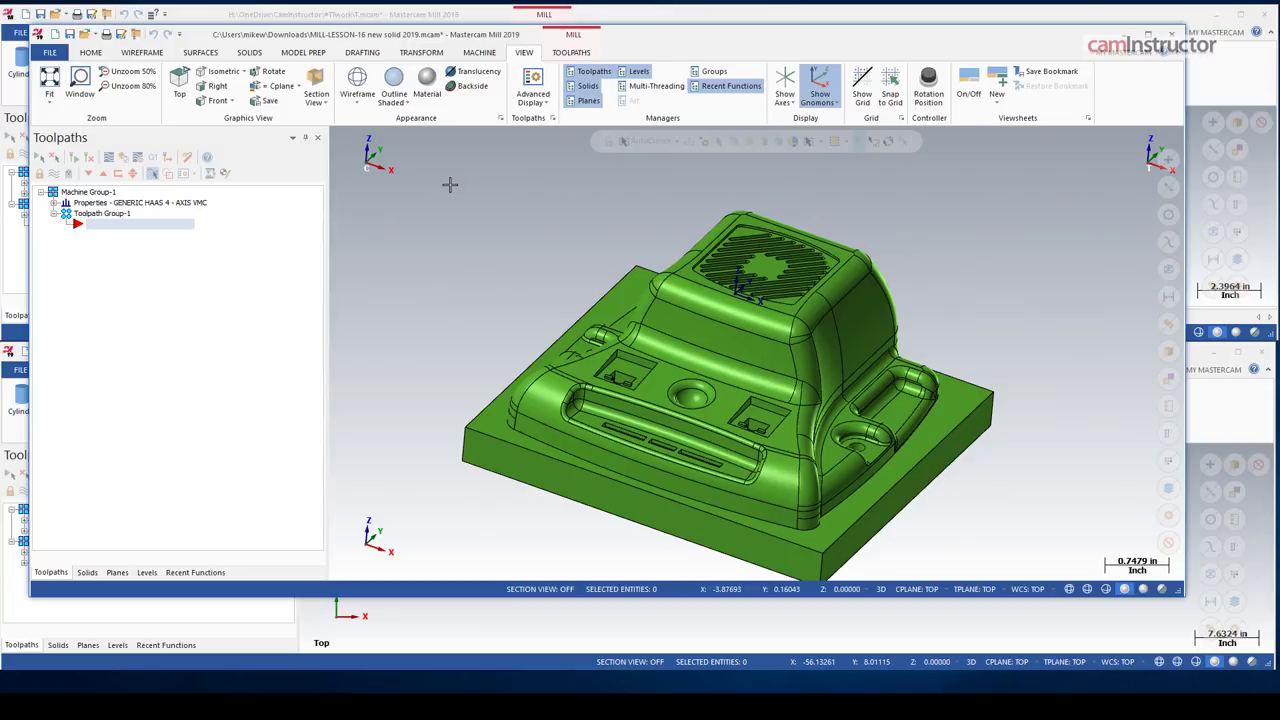
{"action": "scroll", "coordinate": [450, 184], "scroll_direction": "down", "scroll_amount": 1}
{"action": "middle_click_drag", "start_coordinate": [474, 206], "coordinate": [454, 220]}
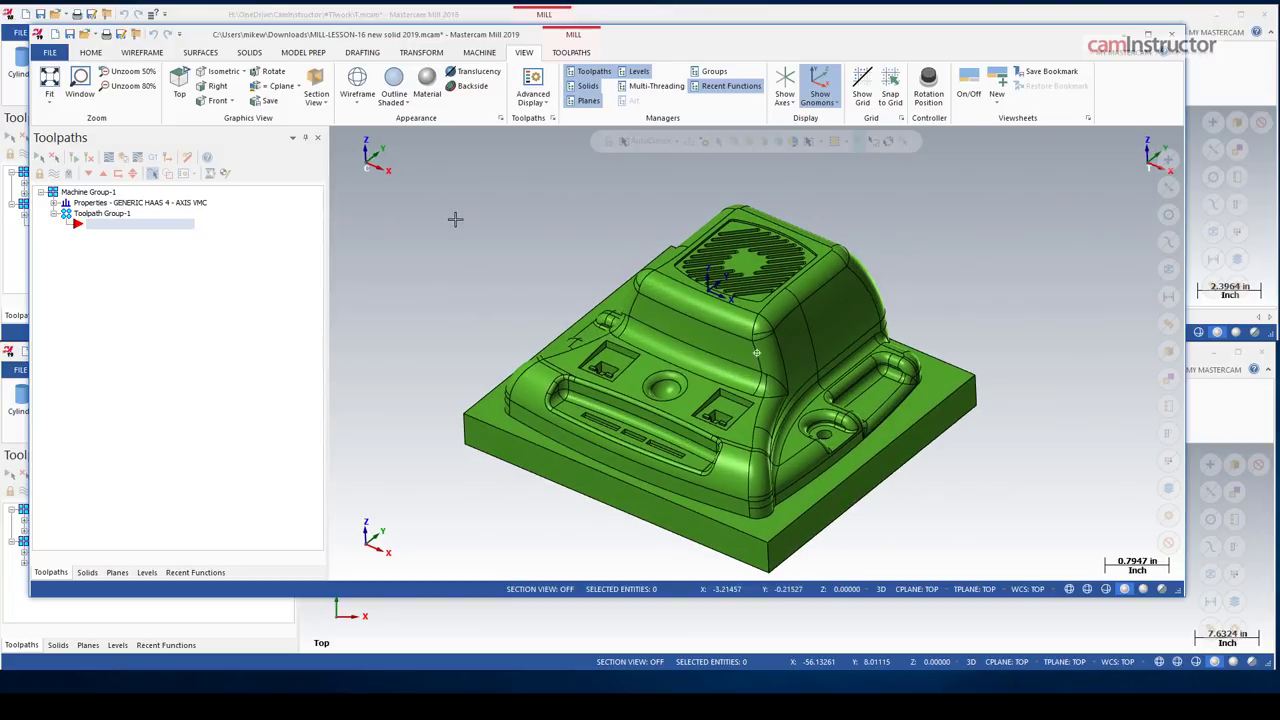
{"action": "left_click", "coordinate": [250, 53]}
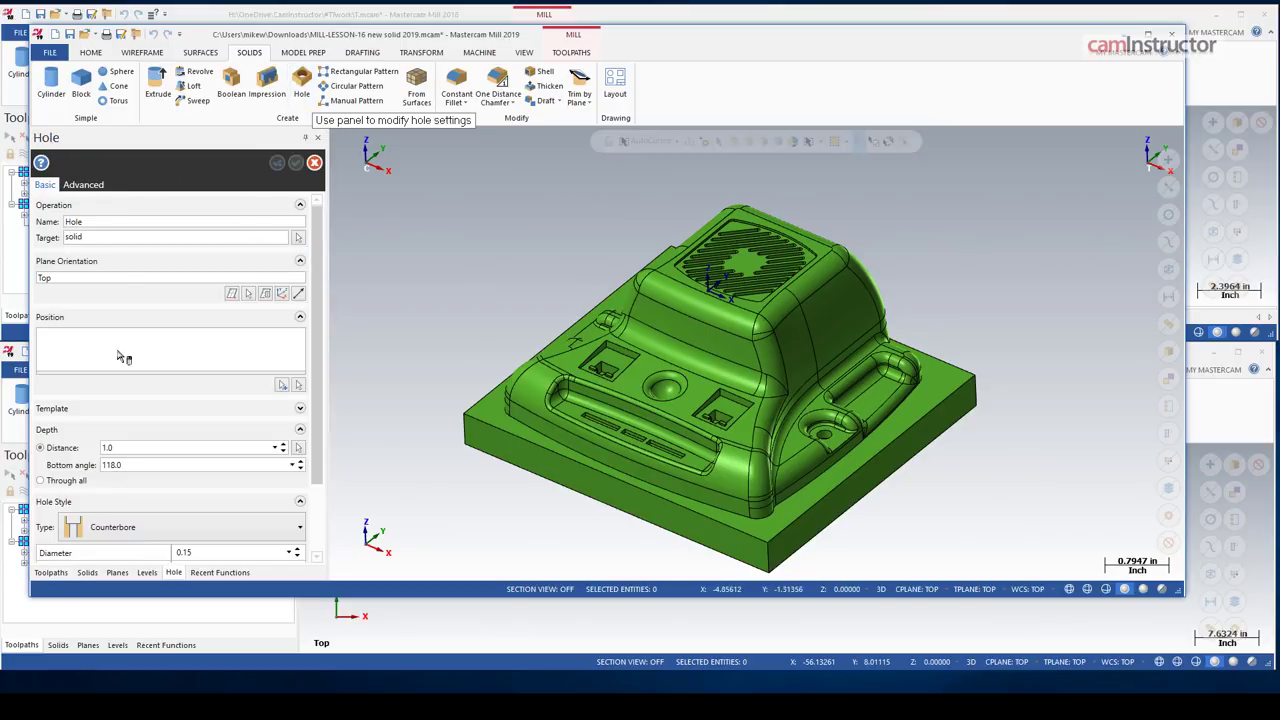
{"action": "scroll", "coordinate": [200, 400], "scroll_direction": "down", "scroll_amount": 3}
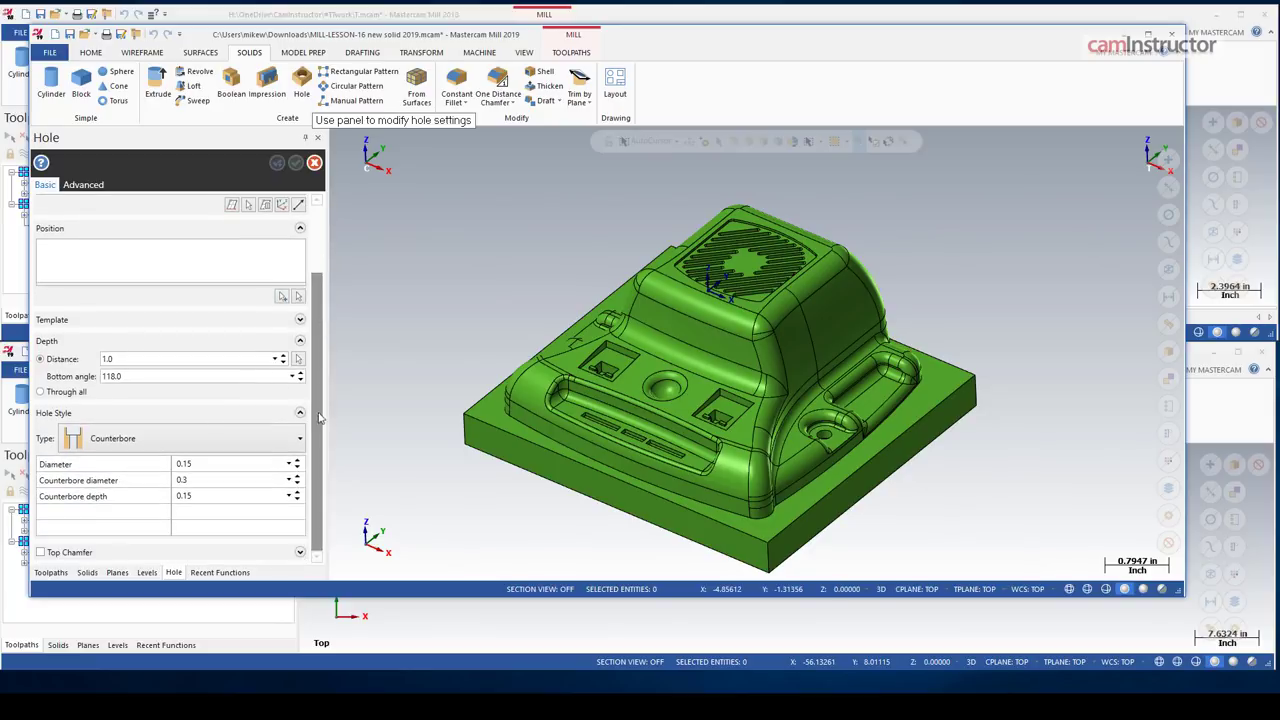
{"action": "left_click", "coordinate": [296, 438]}
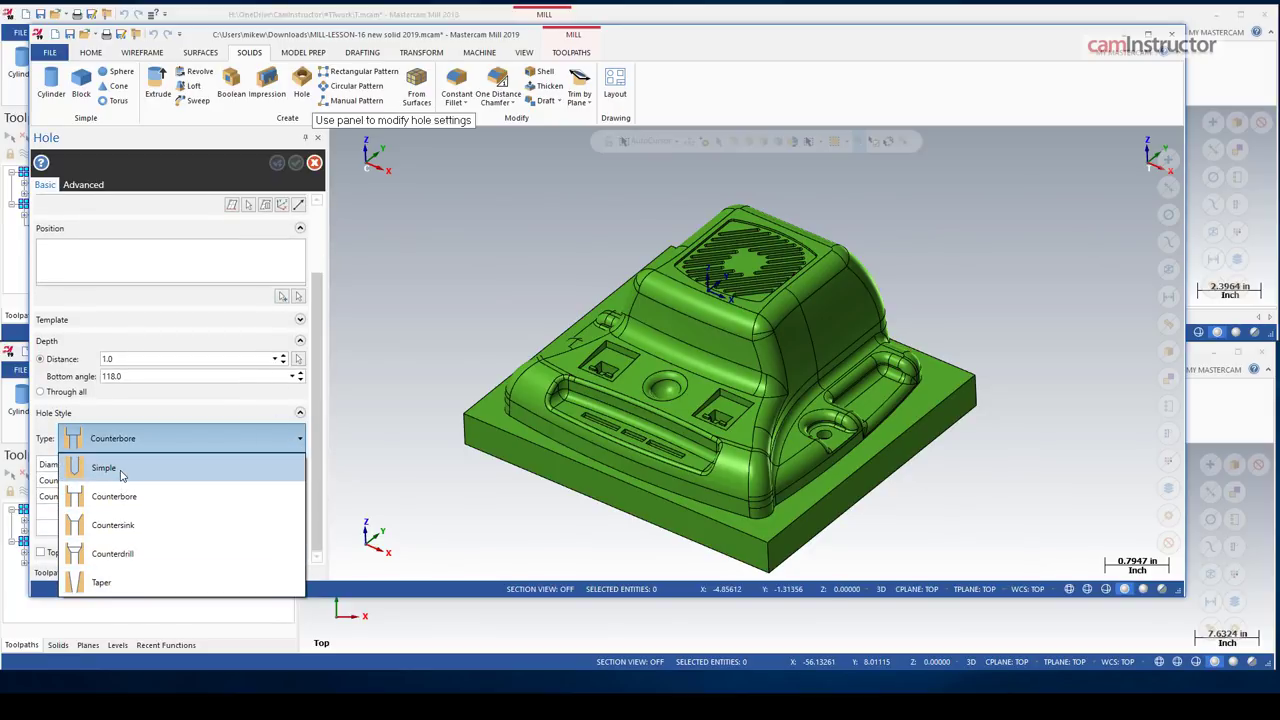
{"action": "left_click", "coordinate": [236, 265]}
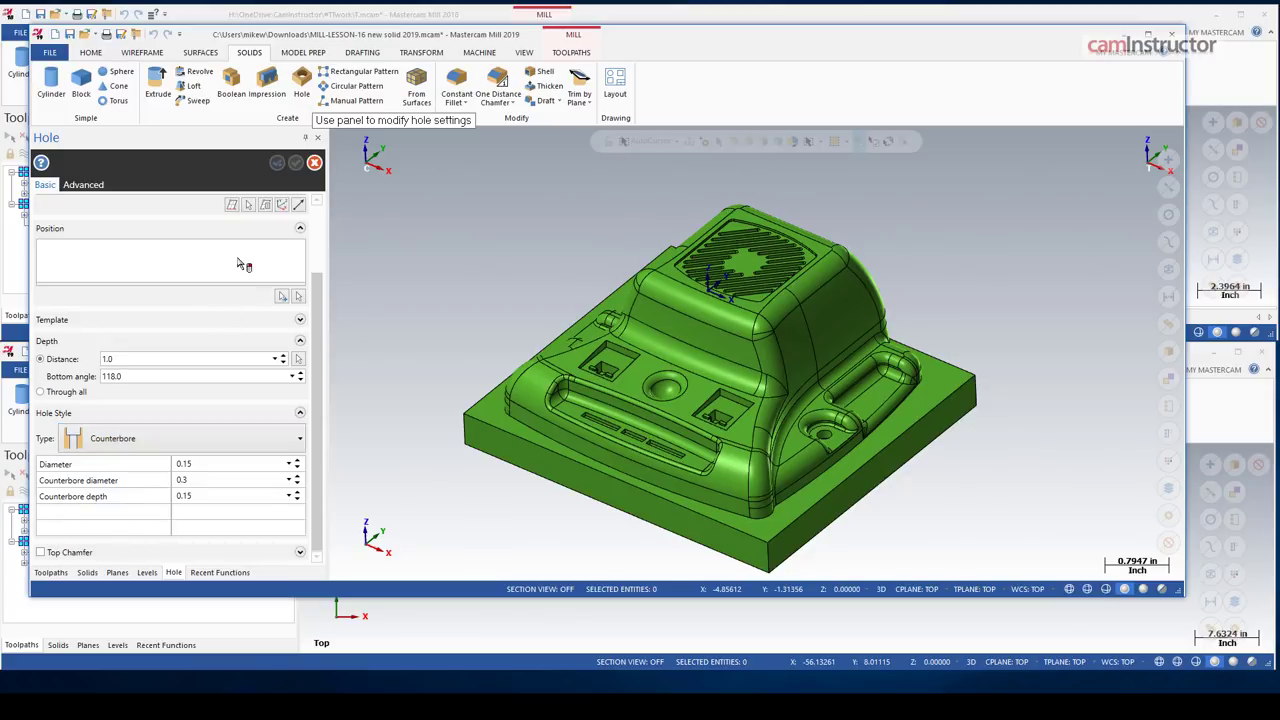
{"action": "left_click", "coordinate": [282, 297]}
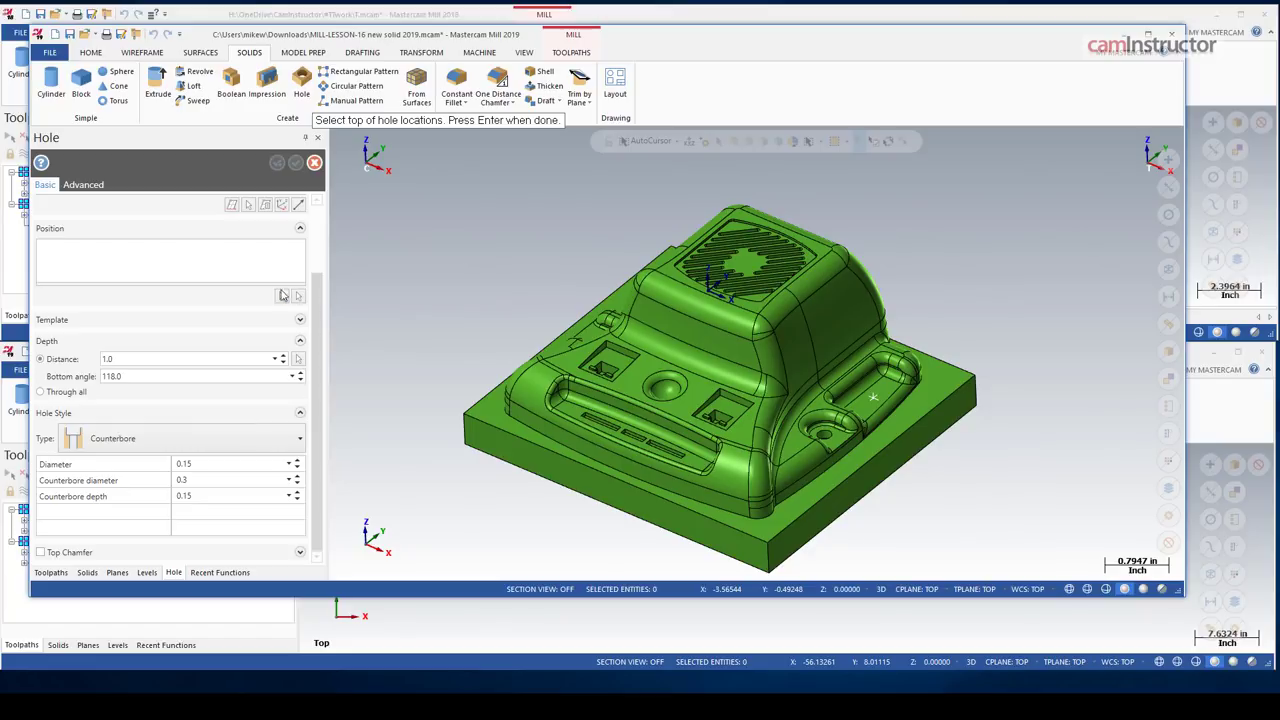
{"action": "key", "text": "Return"}
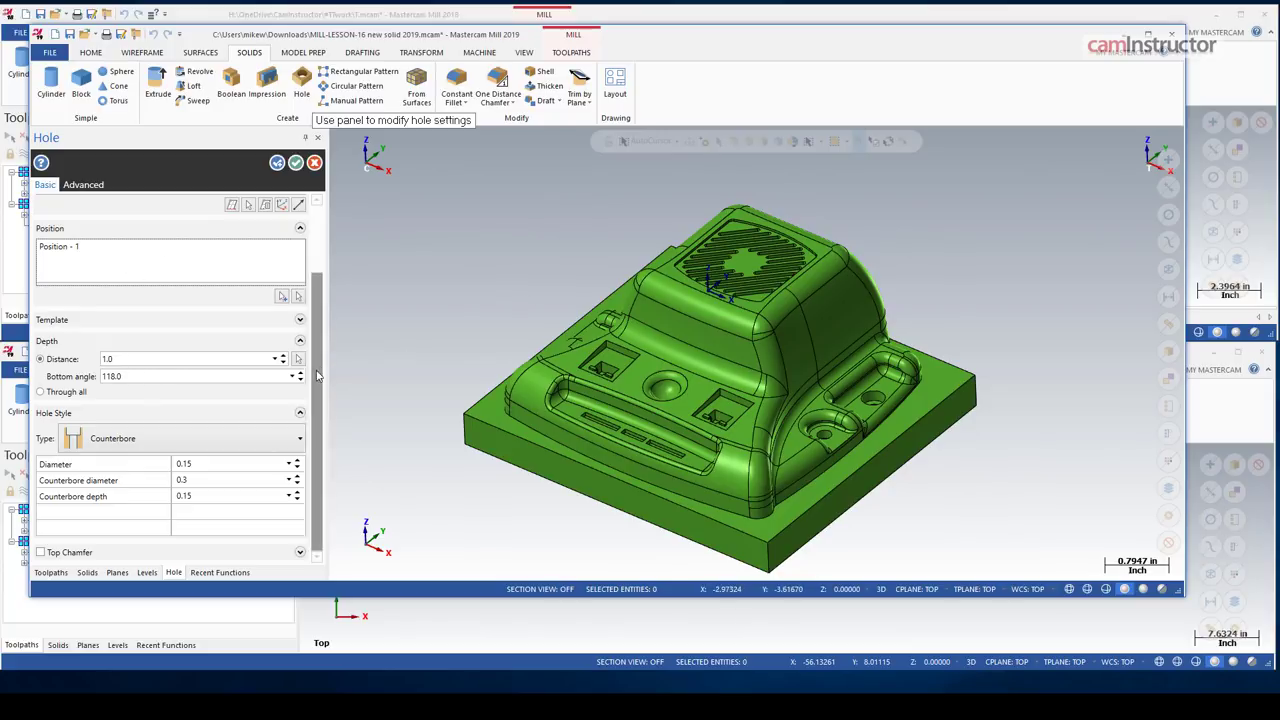
Try hole sizes, reset to 0.15 diameter with 0.3 counterbore 0.15 deep, and create it
{"action": "scroll", "coordinate": [320, 360], "scroll_direction": "up", "scroll_amount": 3}
{"action": "middle_click_drag", "start_coordinate": [977, 303], "coordinate": [968, 348]}
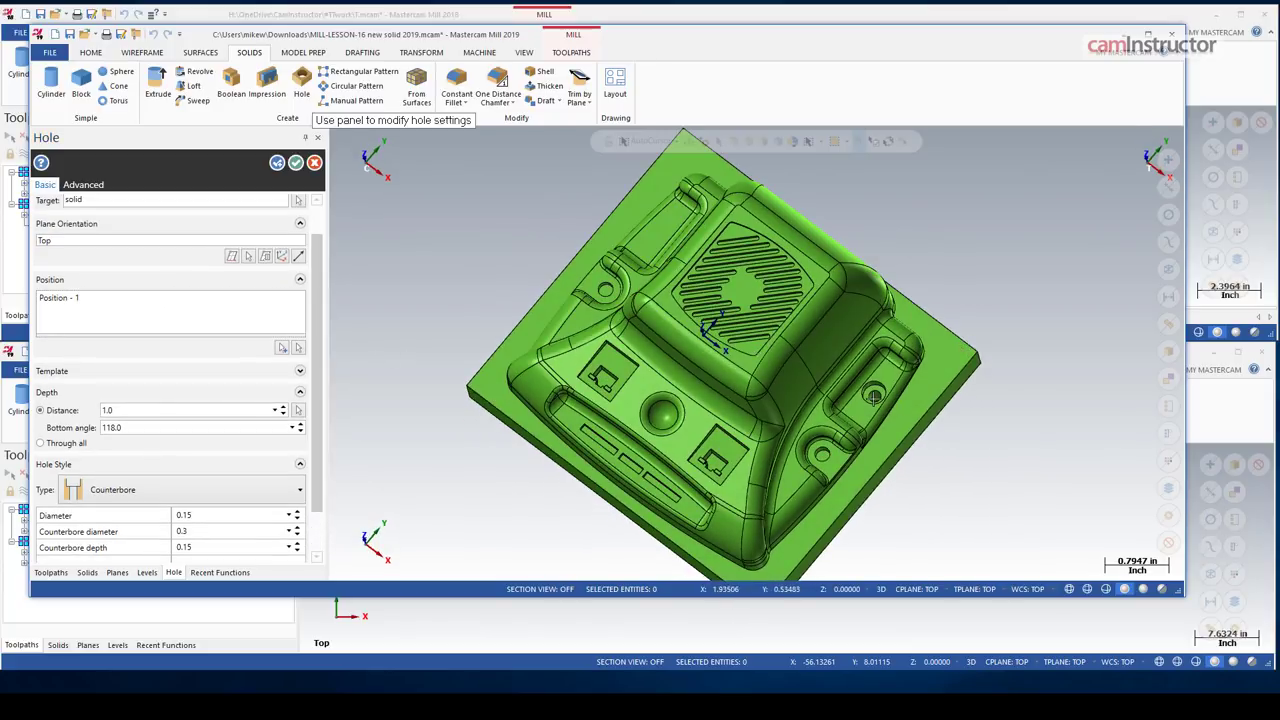
{"action": "middle_click_drag", "start_coordinate": [890, 396], "coordinate": [902, 379]}
{"action": "scroll", "coordinate": [902, 379], "scroll_direction": "up", "scroll_amount": 5}
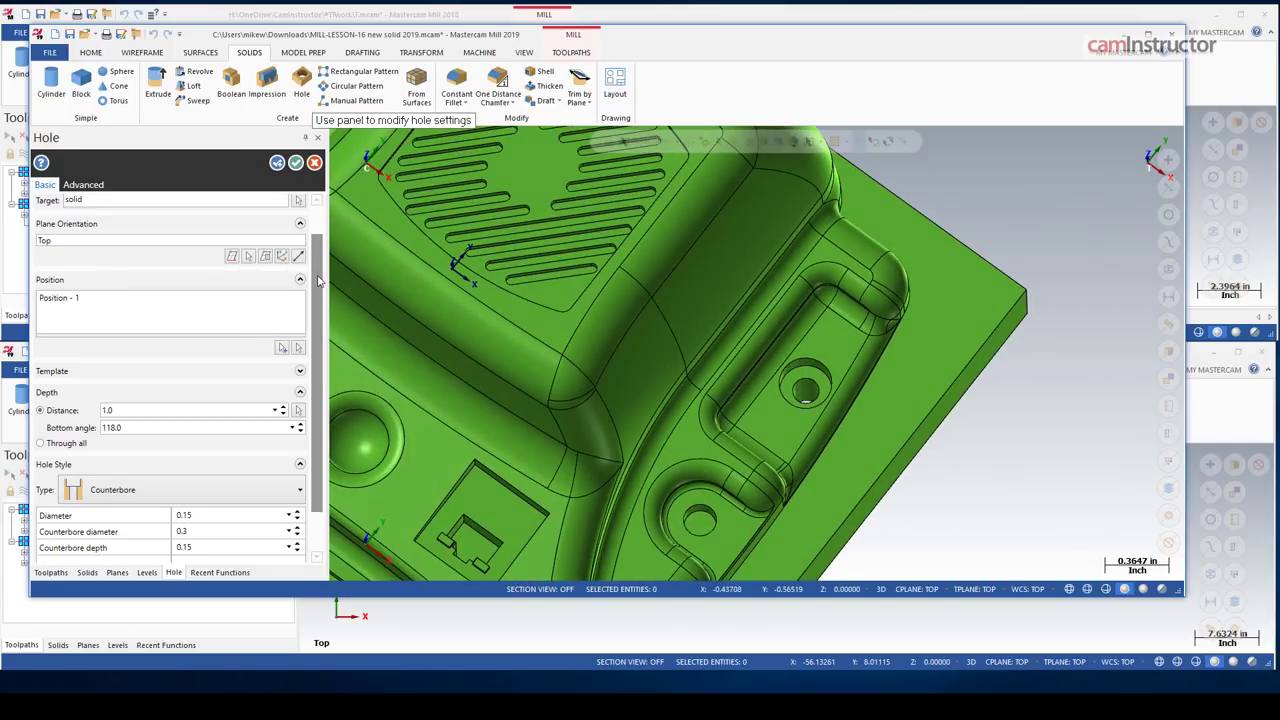
{"action": "scroll", "coordinate": [318, 281], "scroll_direction": "down", "scroll_amount": 2}
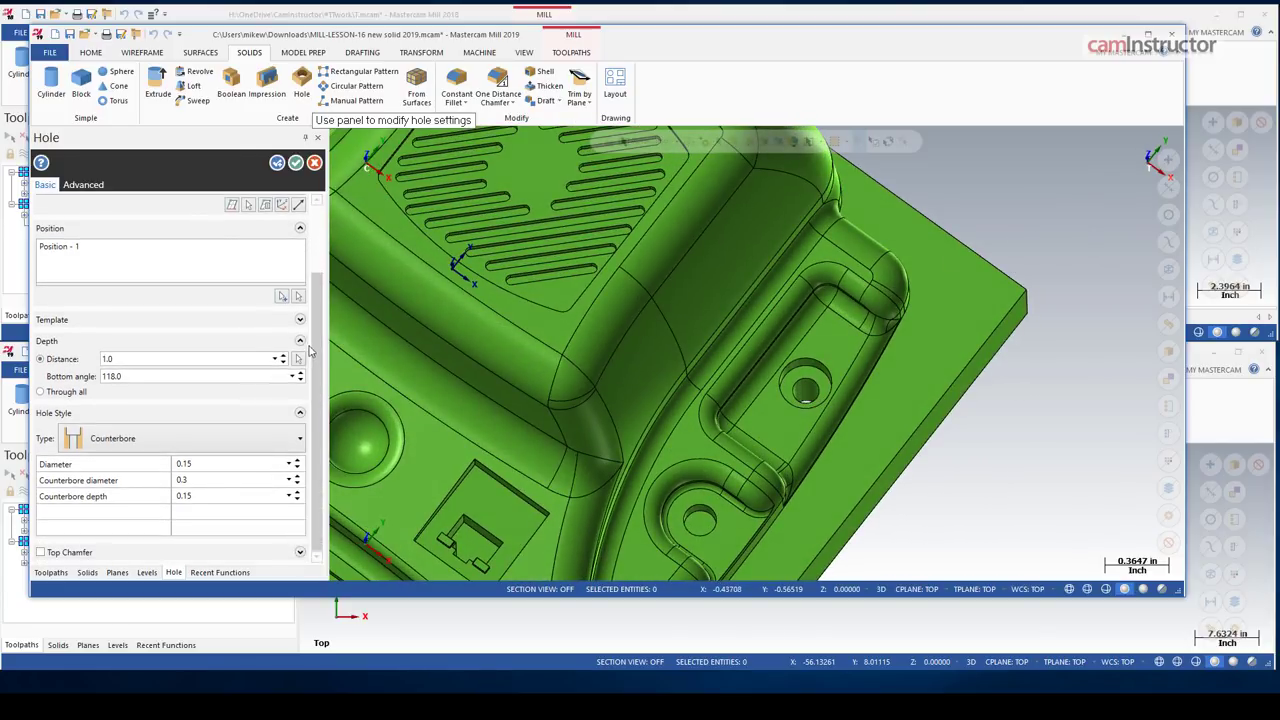
{"action": "left_click", "coordinate": [296, 467]}
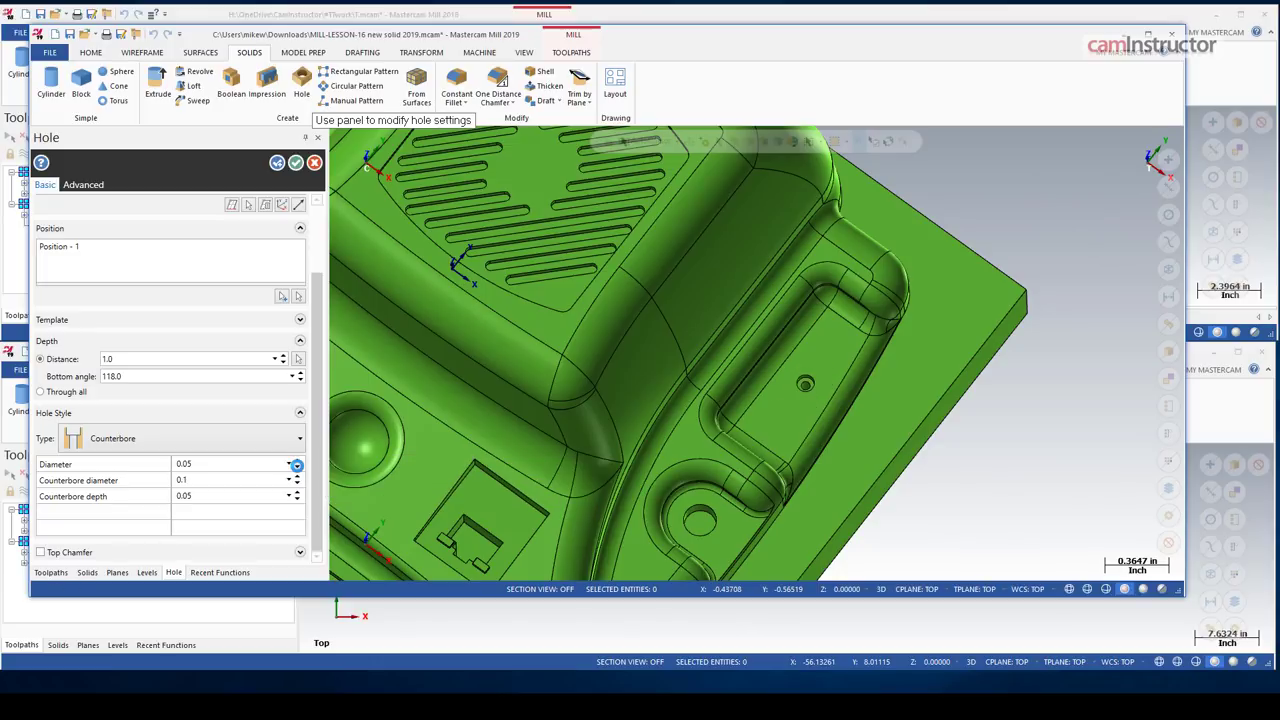
{"action": "left_click", "coordinate": [296, 462]}
{"action": "left_click", "coordinate": [296, 462]}
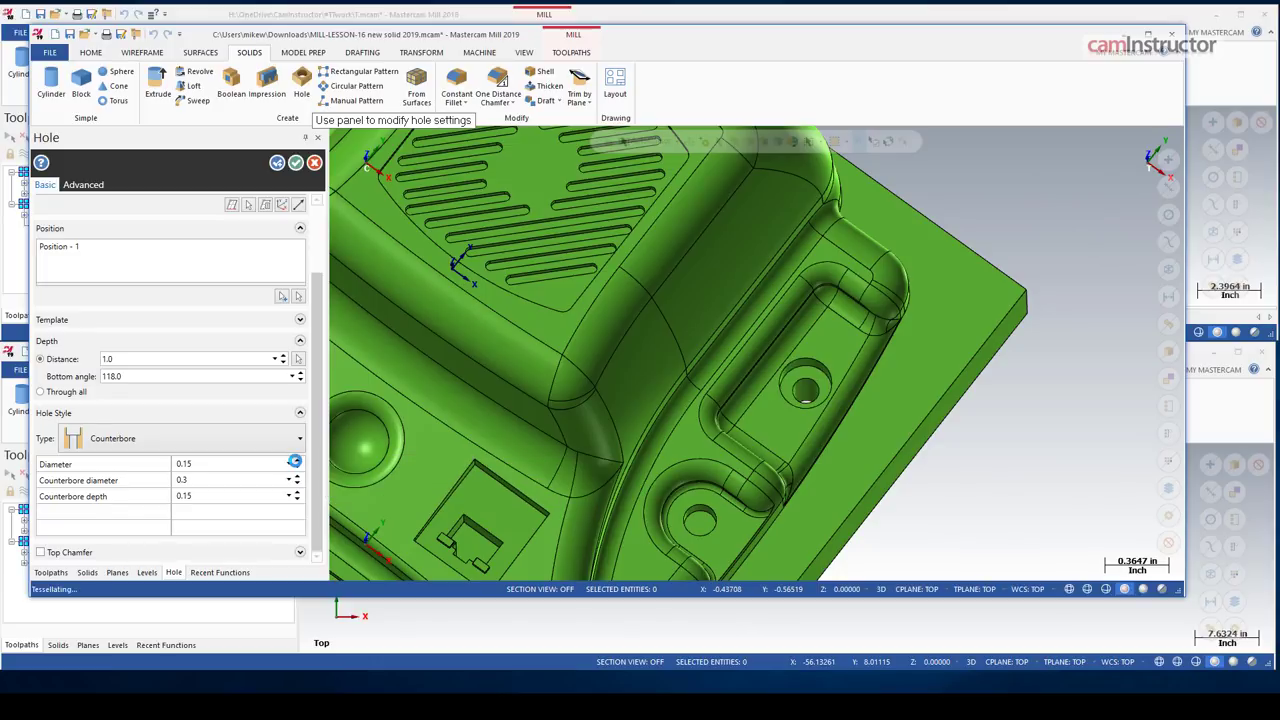
{"action": "left_click", "coordinate": [296, 468]}
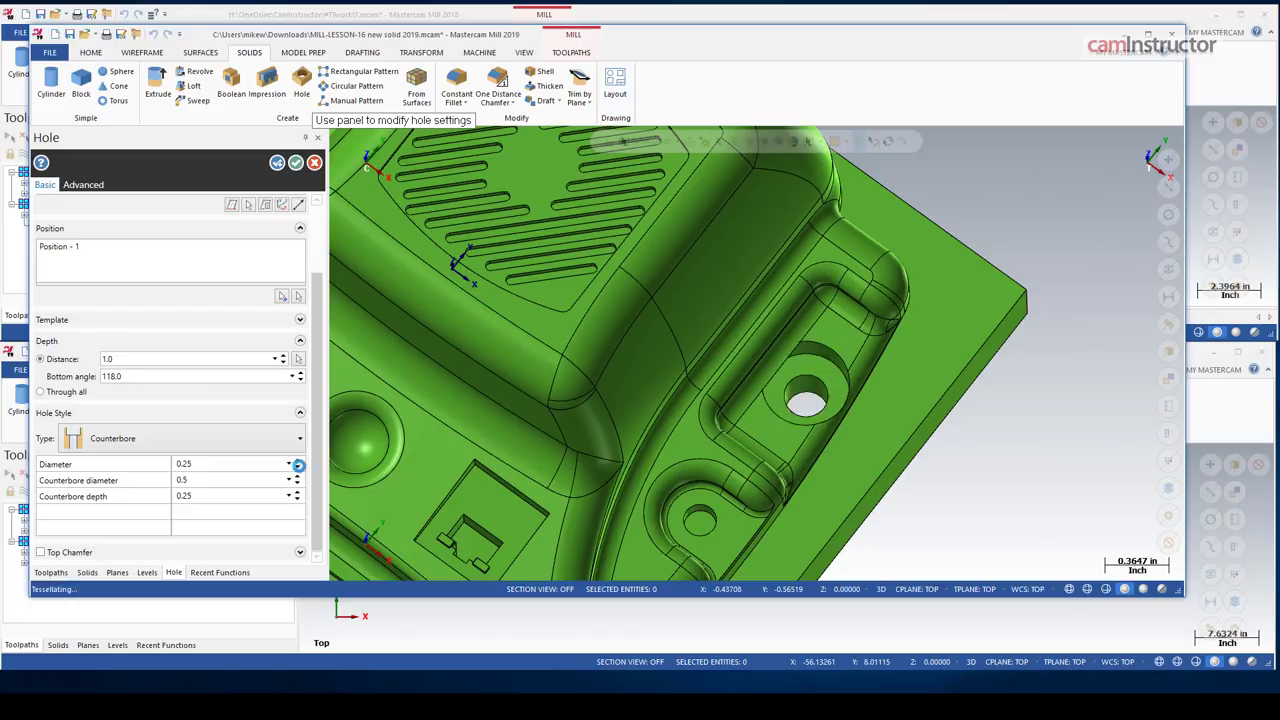
{"action": "middle_click_drag", "start_coordinate": [442, 220], "coordinate": [665, 287]}
{"action": "left_click", "coordinate": [294, 164]}
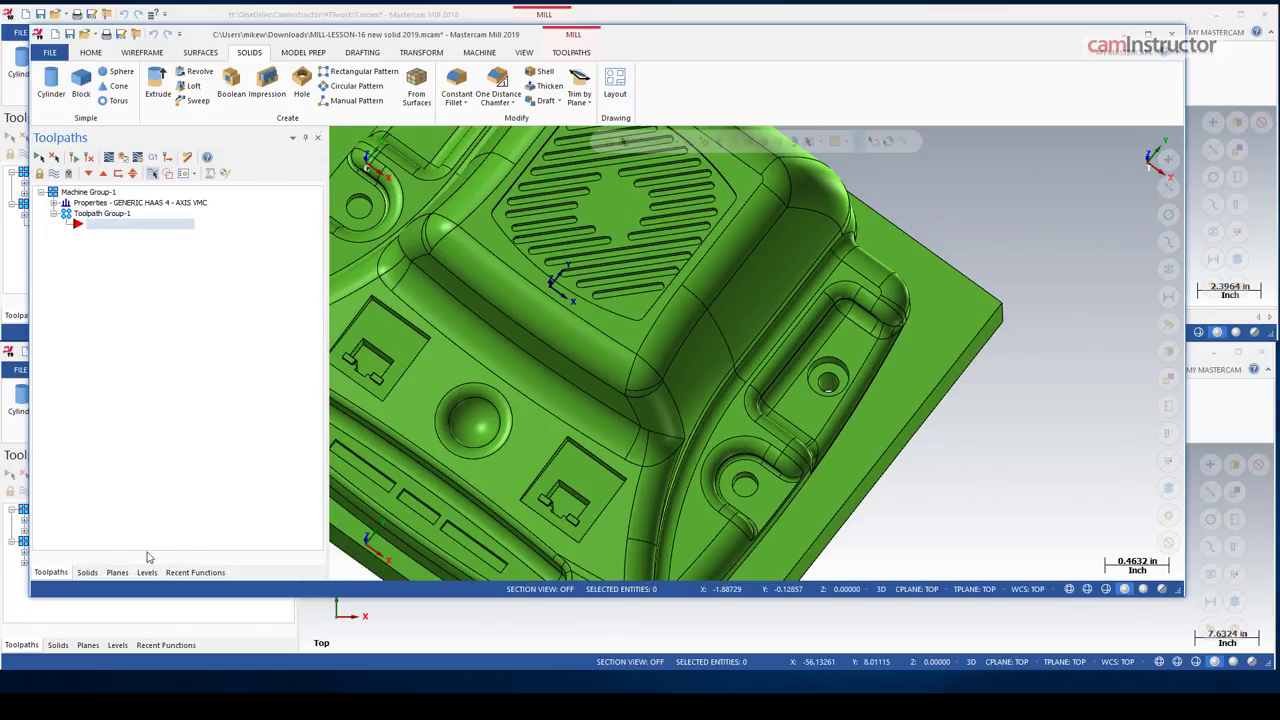
Reopen the Hole feature from the Solids manager, review its parameters, and close unchanged
{"action": "left_click", "coordinate": [88, 572]}
{"action": "left_click", "coordinate": [81, 304]}
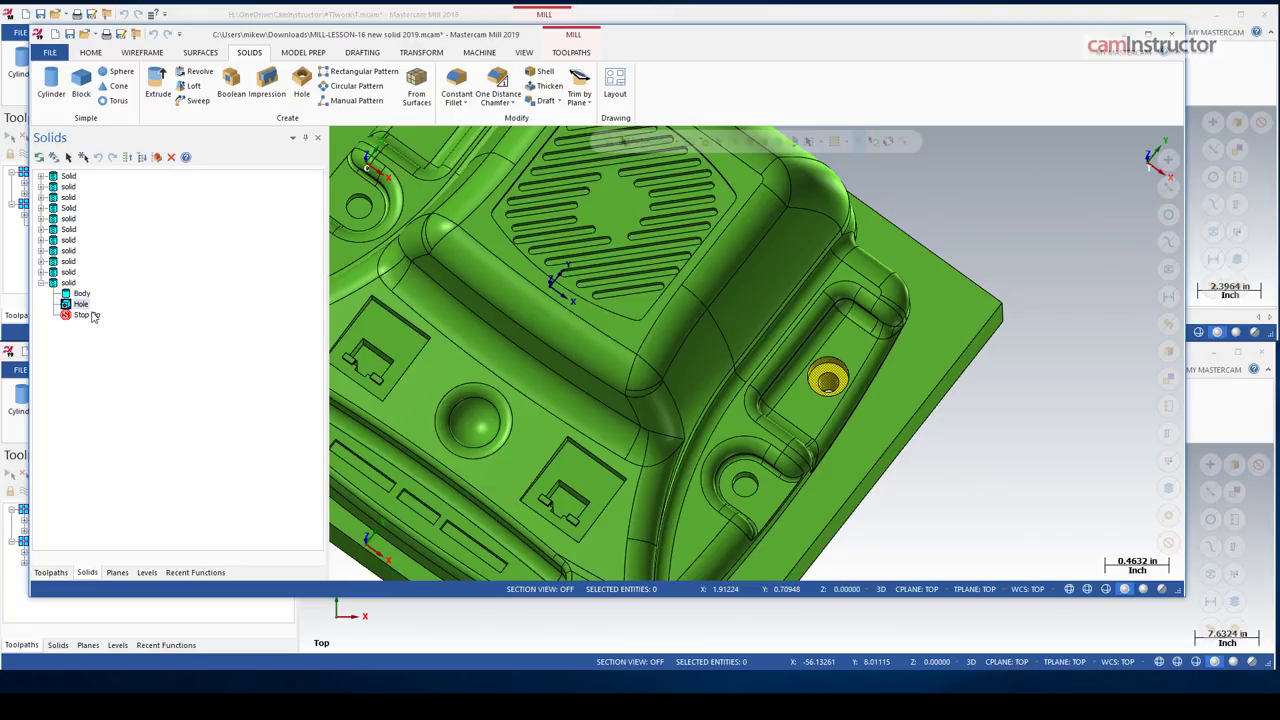
{"action": "double_click", "coordinate": [81, 304]}
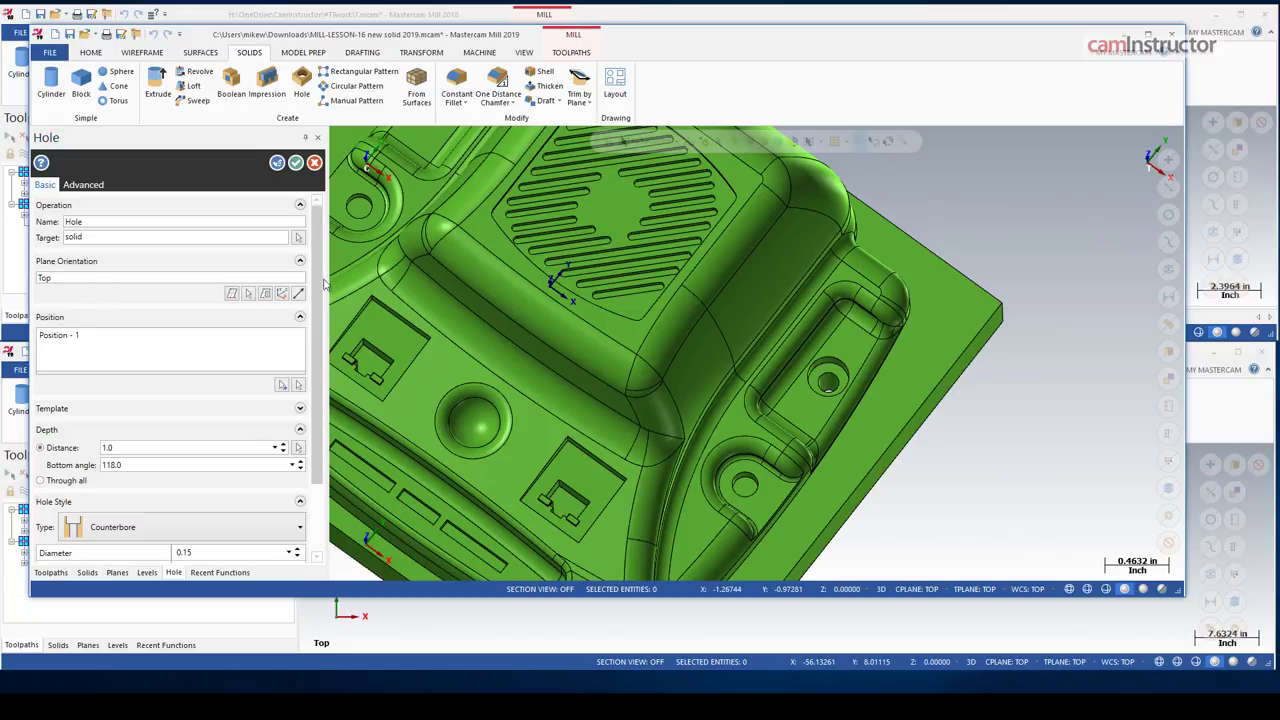
{"action": "scroll", "coordinate": [315, 325], "scroll_direction": "down", "scroll_amount": 1}
{"action": "scroll", "coordinate": [315, 325], "scroll_direction": "down", "scroll_amount": 1}
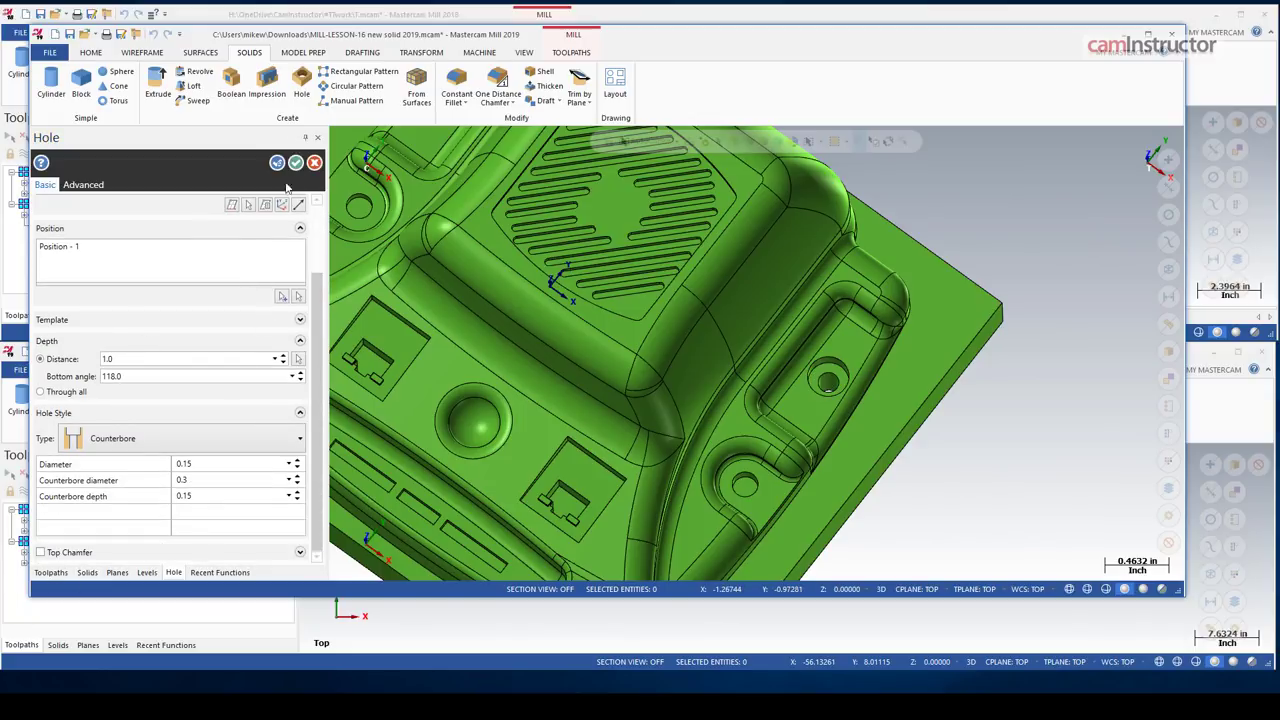
{"action": "left_click", "coordinate": [314, 162]}
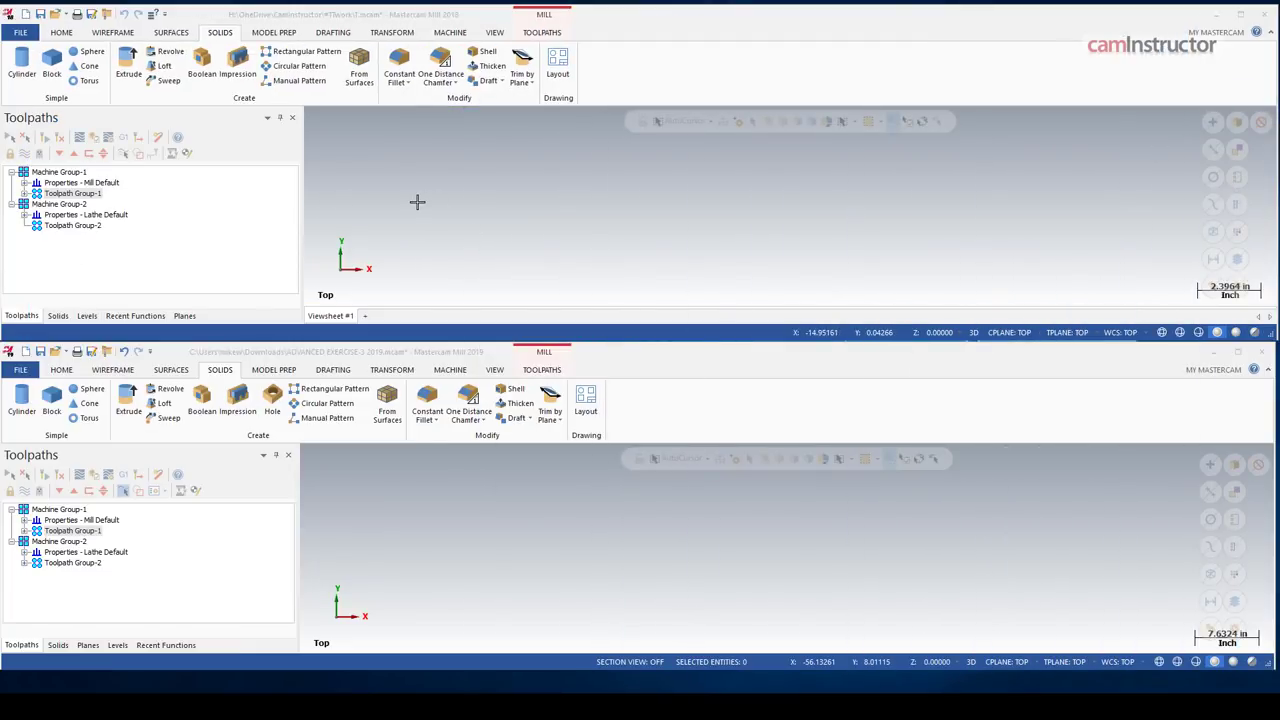
Show the Model Prep ribbon in 2019, then the corresponding tab in 2018
{"action": "left_click", "coordinate": [282, 370]}
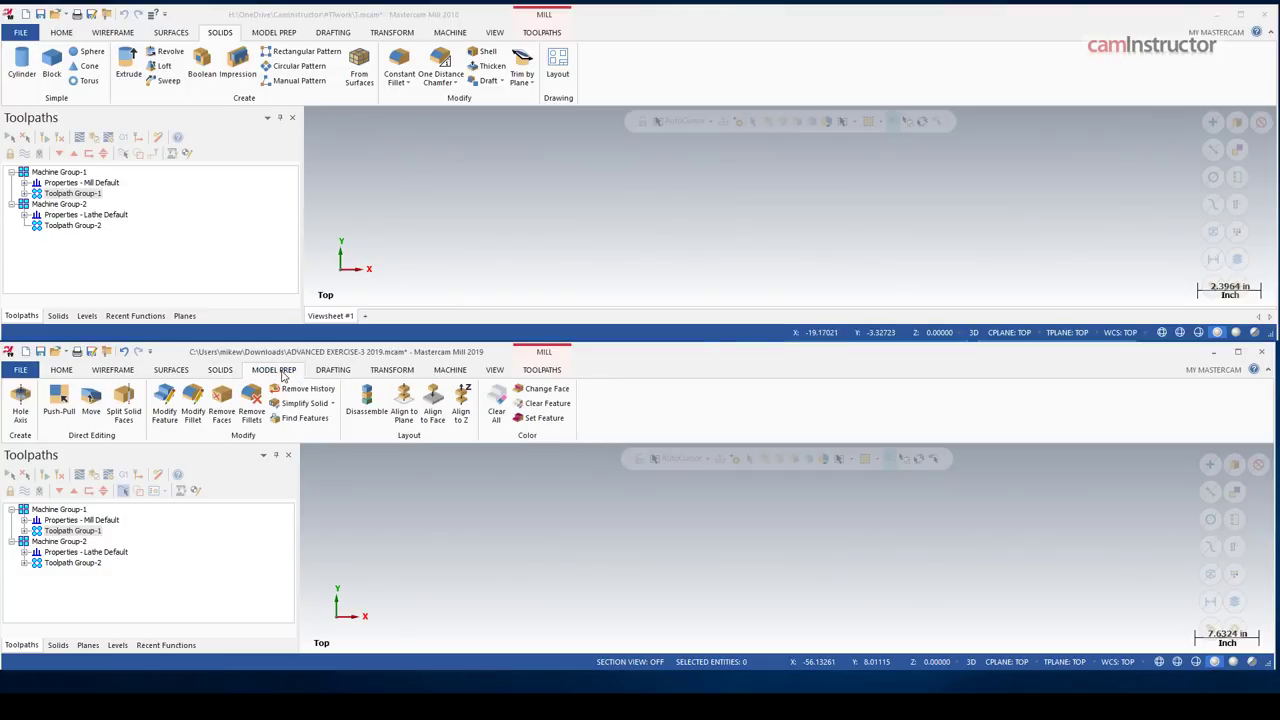
{"action": "left_click", "coordinate": [273, 32]}
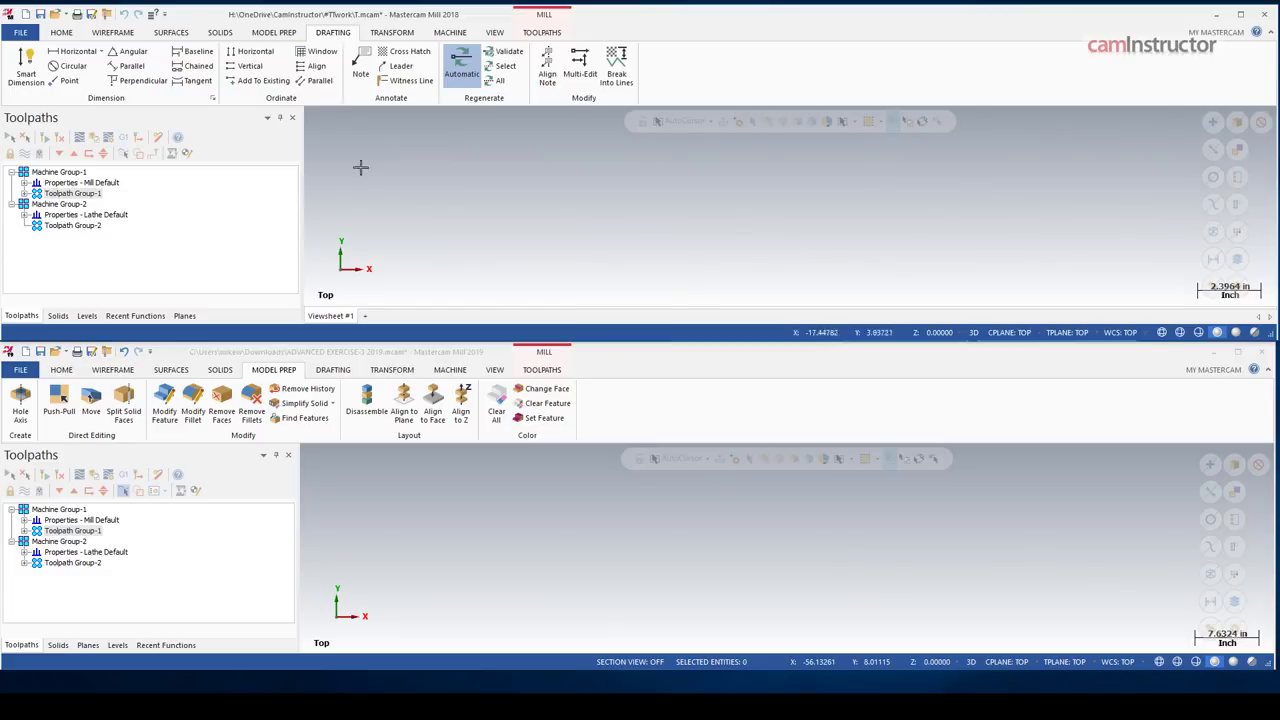
{"action": "left_click", "coordinate": [334, 370]}
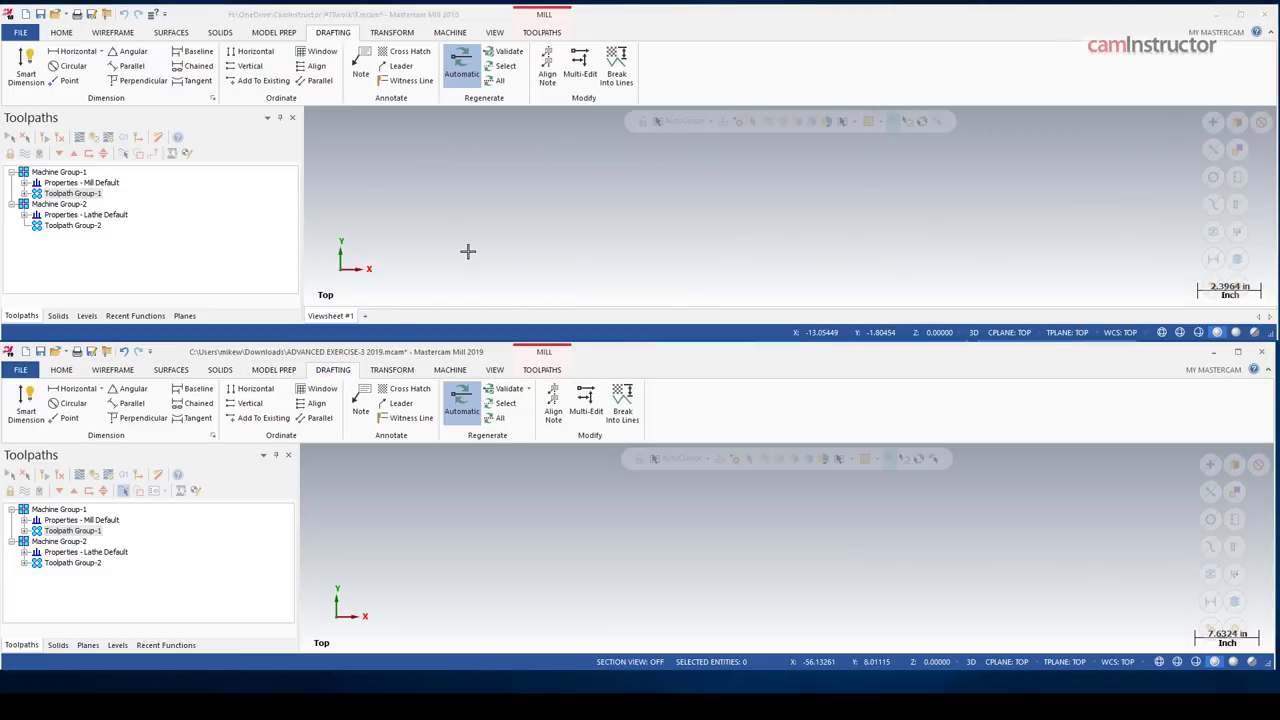
{"action": "left_click", "coordinate": [392, 32]}
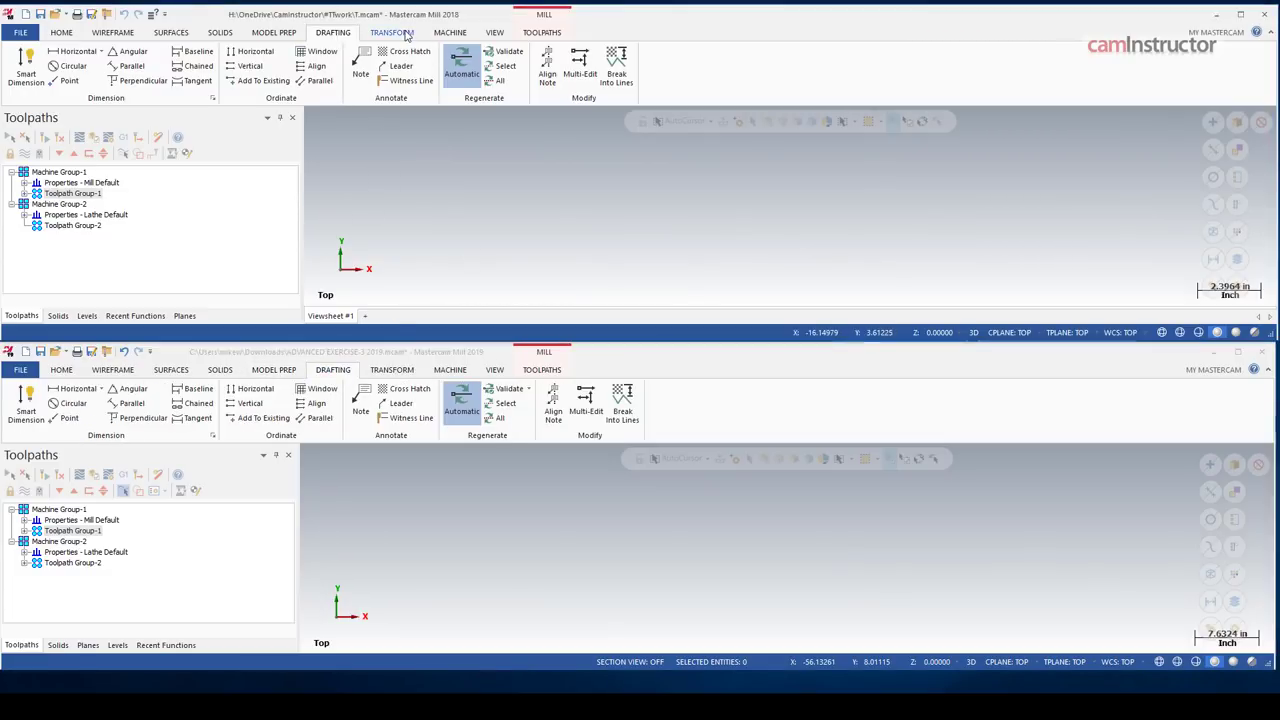
{"action": "left_click", "coordinate": [400, 368]}
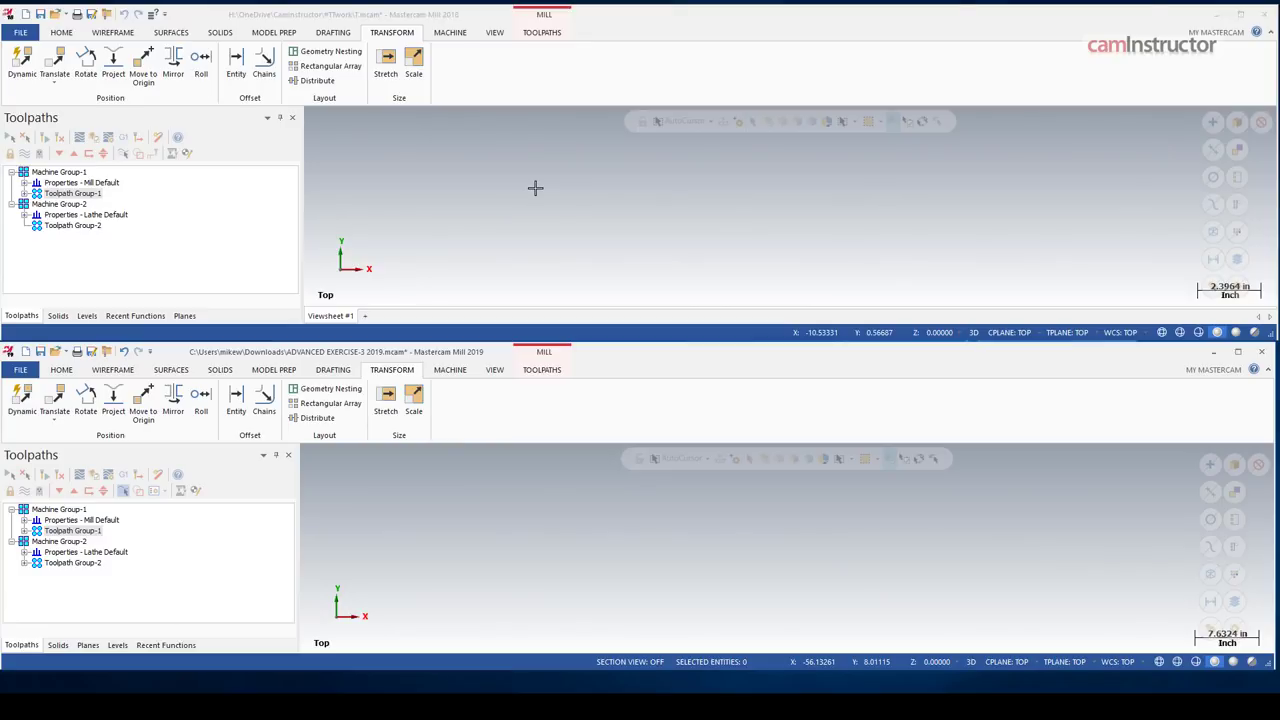
{"action": "left_click", "coordinate": [452, 34]}
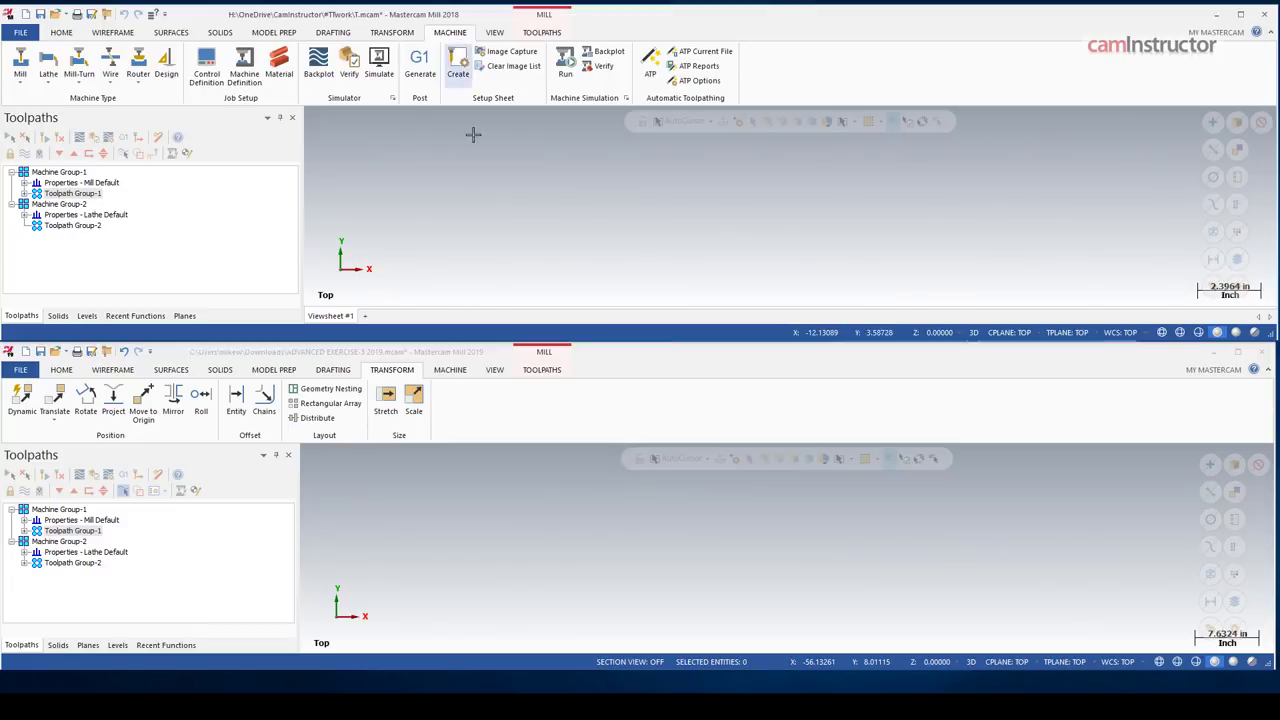
{"action": "left_click", "coordinate": [450, 370]}
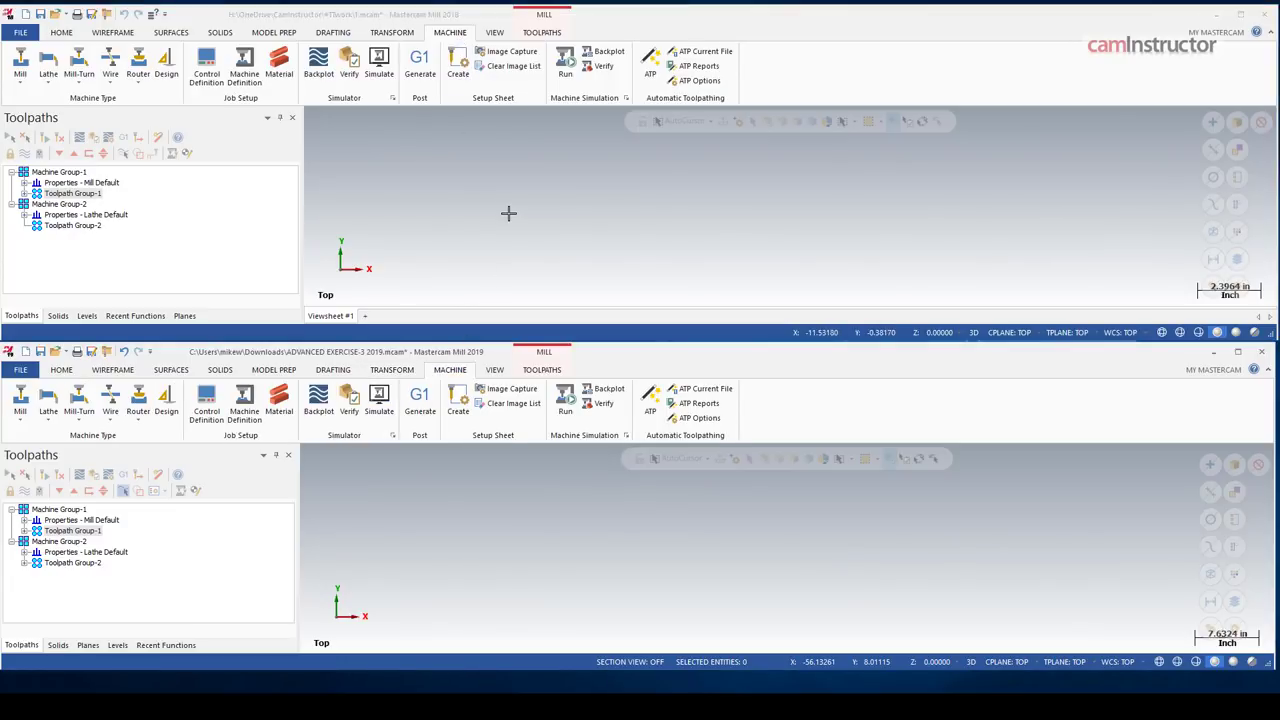
{"action": "left_click", "coordinate": [494, 34]}
{"action": "left_click", "coordinate": [494, 370]}
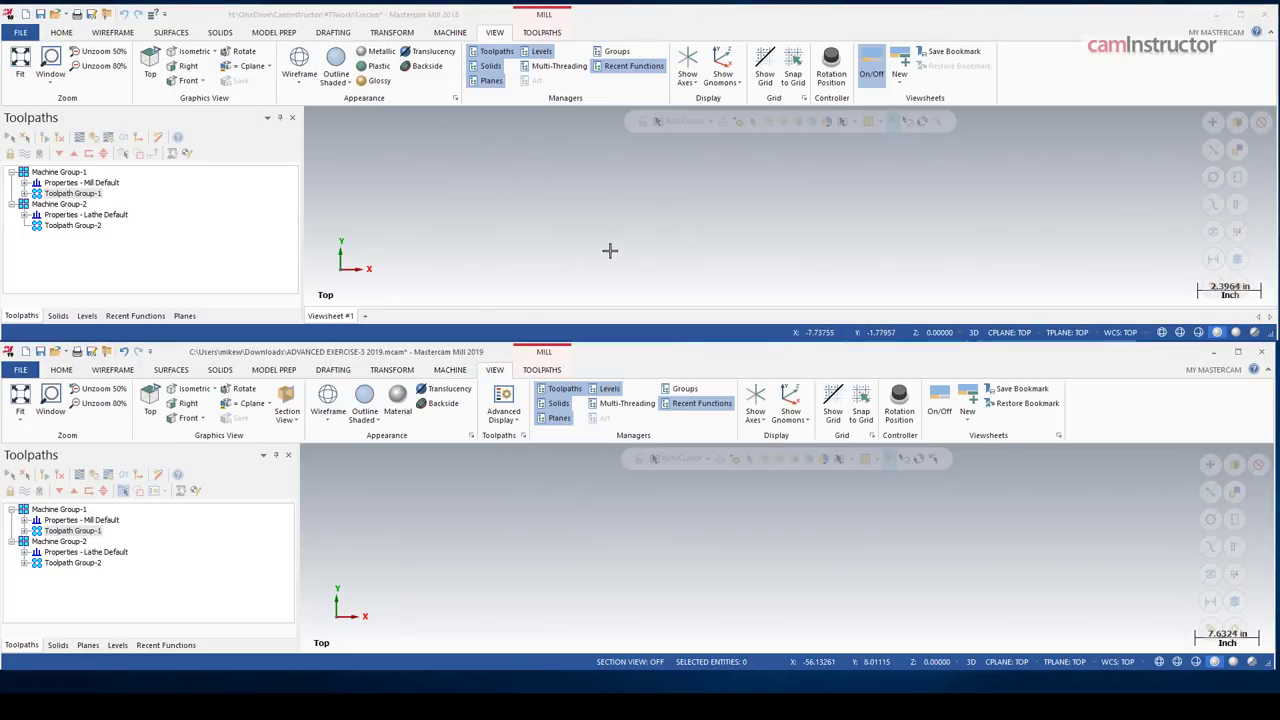
Review the Advanced Display motion types and the advanced toolpath display settings dialog
{"action": "left_click", "coordinate": [517, 421]}
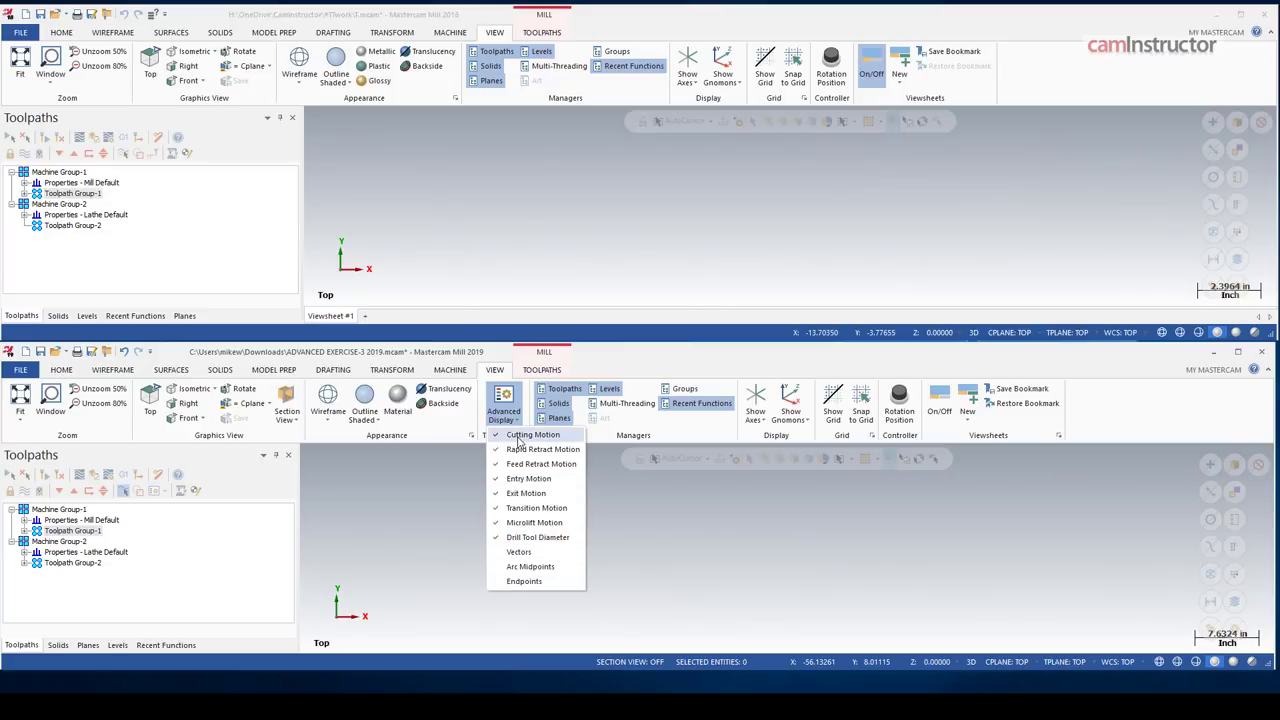
{"action": "left_click", "coordinate": [456, 479]}
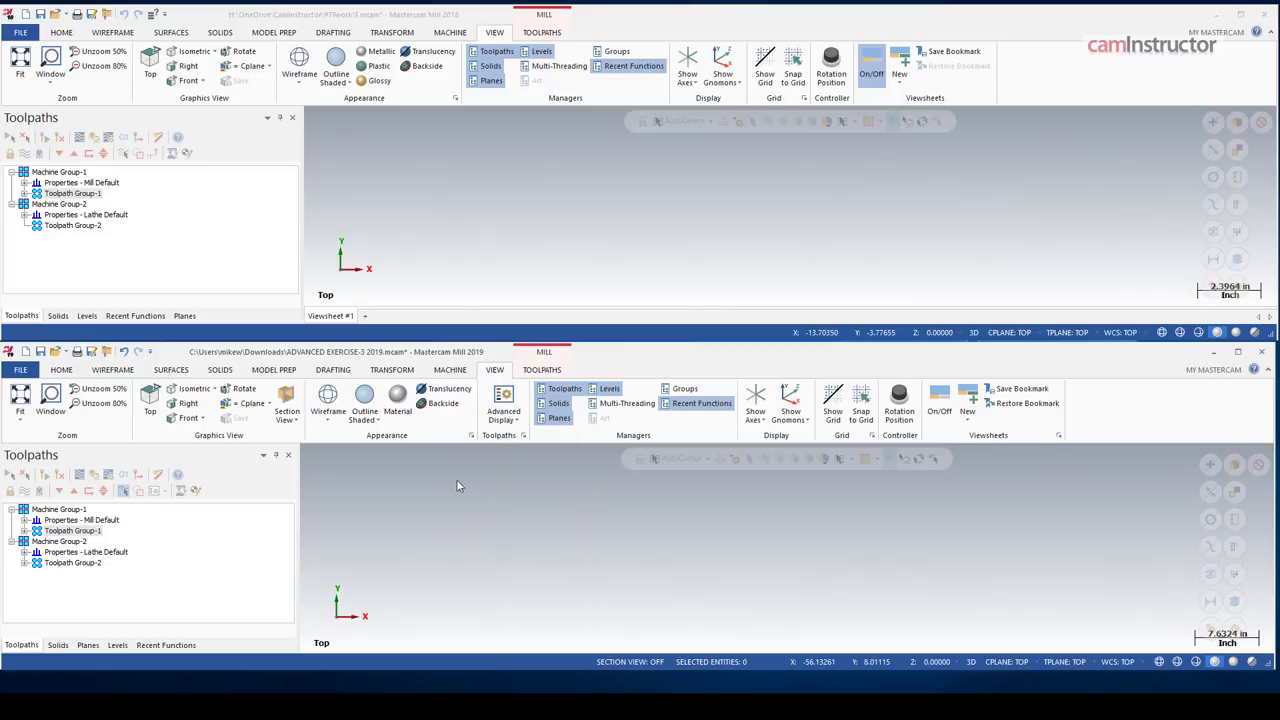
{"action": "left_click", "coordinate": [523, 437]}
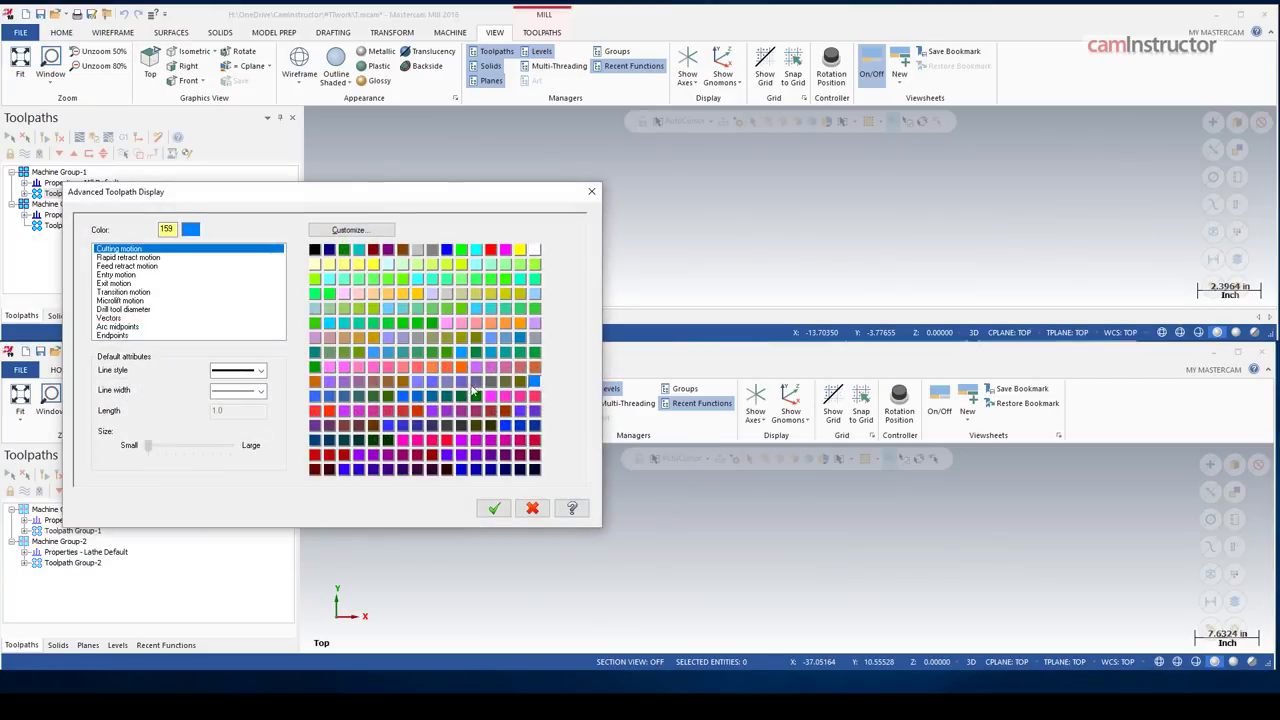
{"action": "left_click_drag", "start_coordinate": [200, 188], "coordinate": [208, 143]}
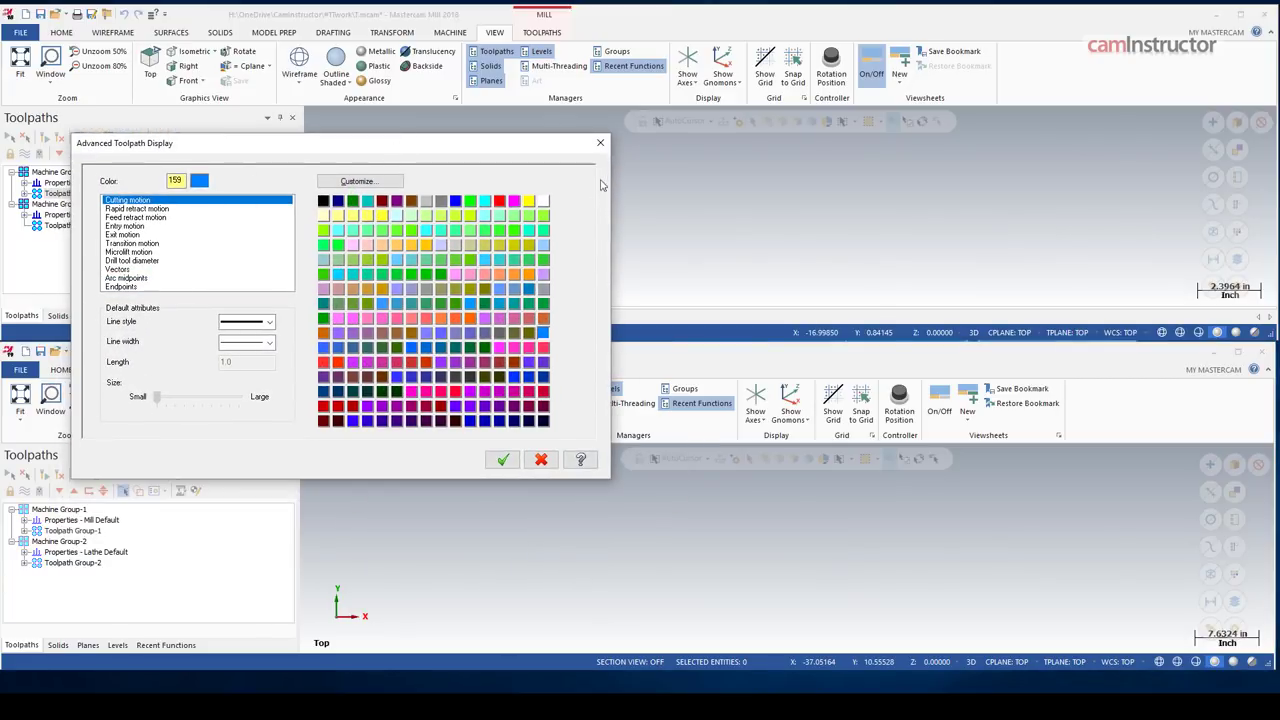
{"action": "left_click", "coordinate": [600, 143]}
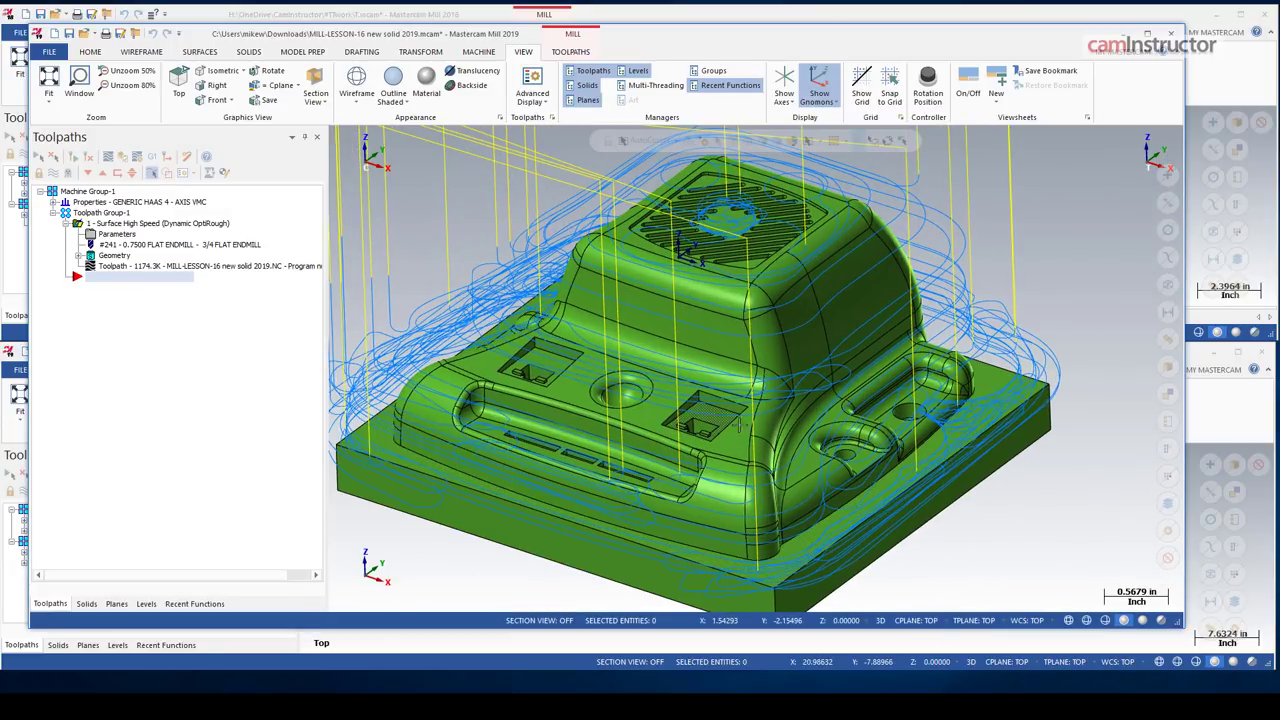
Orbit the lesson part and turn on Advanced Display to colour entry and exit motions
{"action": "scroll", "coordinate": [739, 425], "scroll_direction": "down", "scroll_amount": 4}
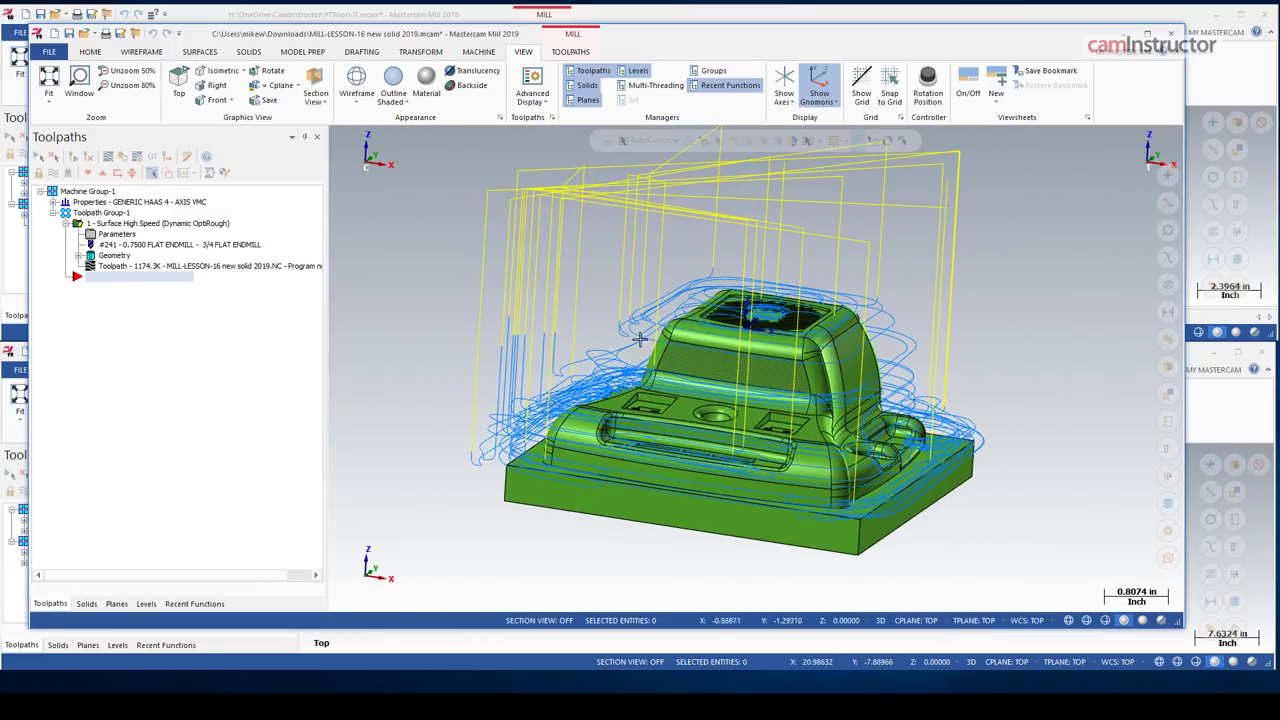
{"action": "middle_click_drag", "start_coordinate": [646, 283], "coordinate": [609, 294]}
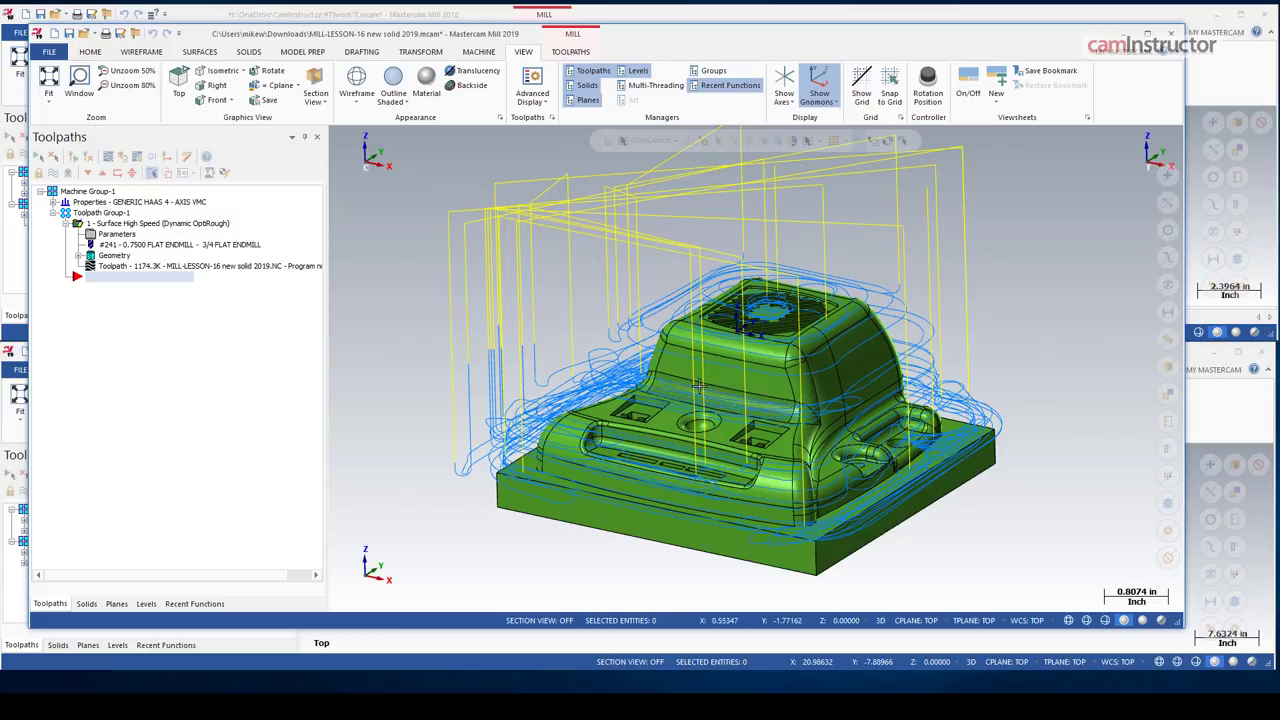
{"action": "left_click", "coordinate": [531, 85]}
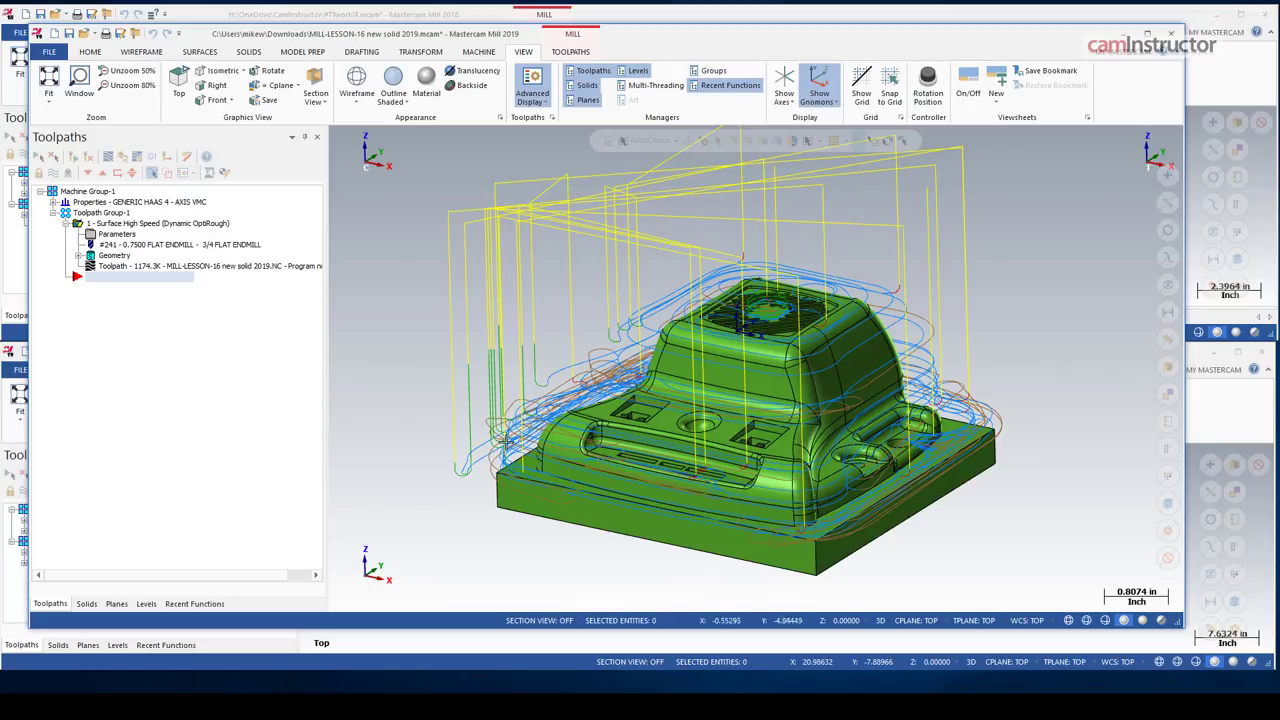
Inspect the coloured entry and exit motions, then turn Advanced Display back off
{"action": "scroll", "coordinate": [453, 505], "scroll_direction": "up", "scroll_amount": 5}
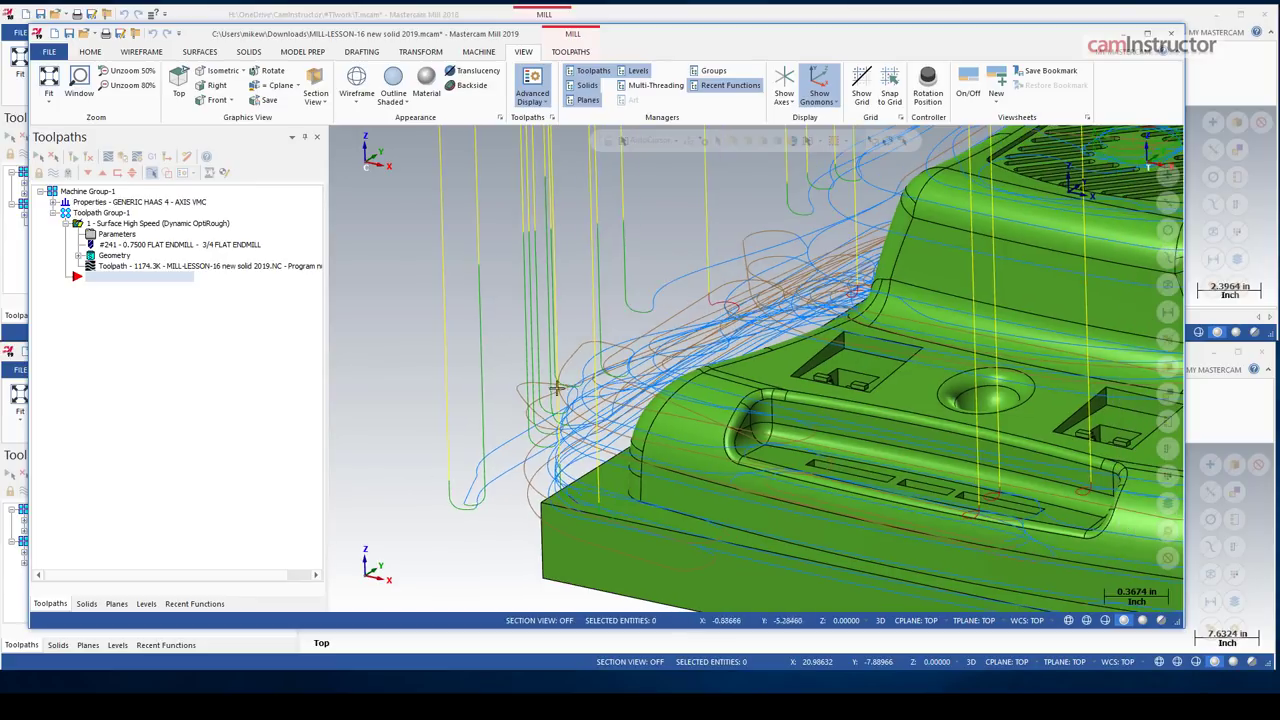
{"action": "scroll", "coordinate": [455, 496], "scroll_direction": "down", "scroll_amount": 1}
{"action": "scroll", "coordinate": [580, 309], "scroll_direction": "up", "scroll_amount": 2}
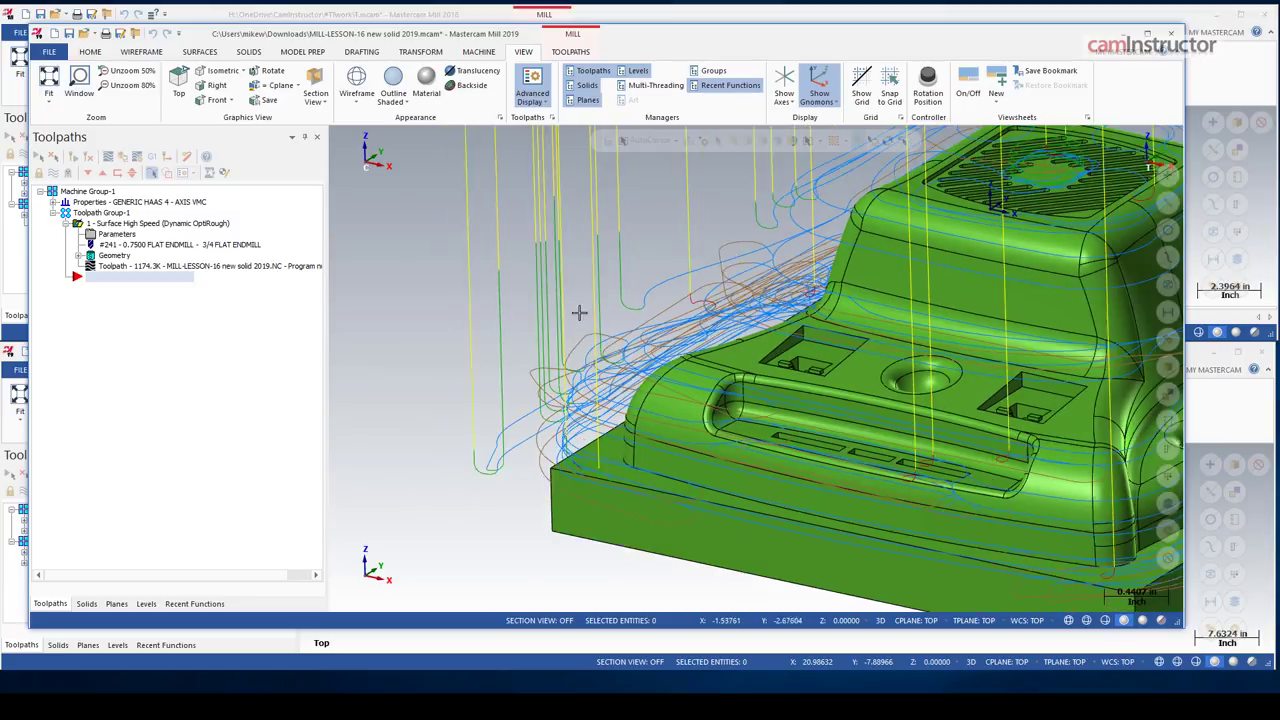
{"action": "scroll", "coordinate": [600, 300], "scroll_direction": "down", "scroll_amount": 3}
{"action": "scroll", "coordinate": [626, 280], "scroll_direction": "up", "scroll_amount": 4}
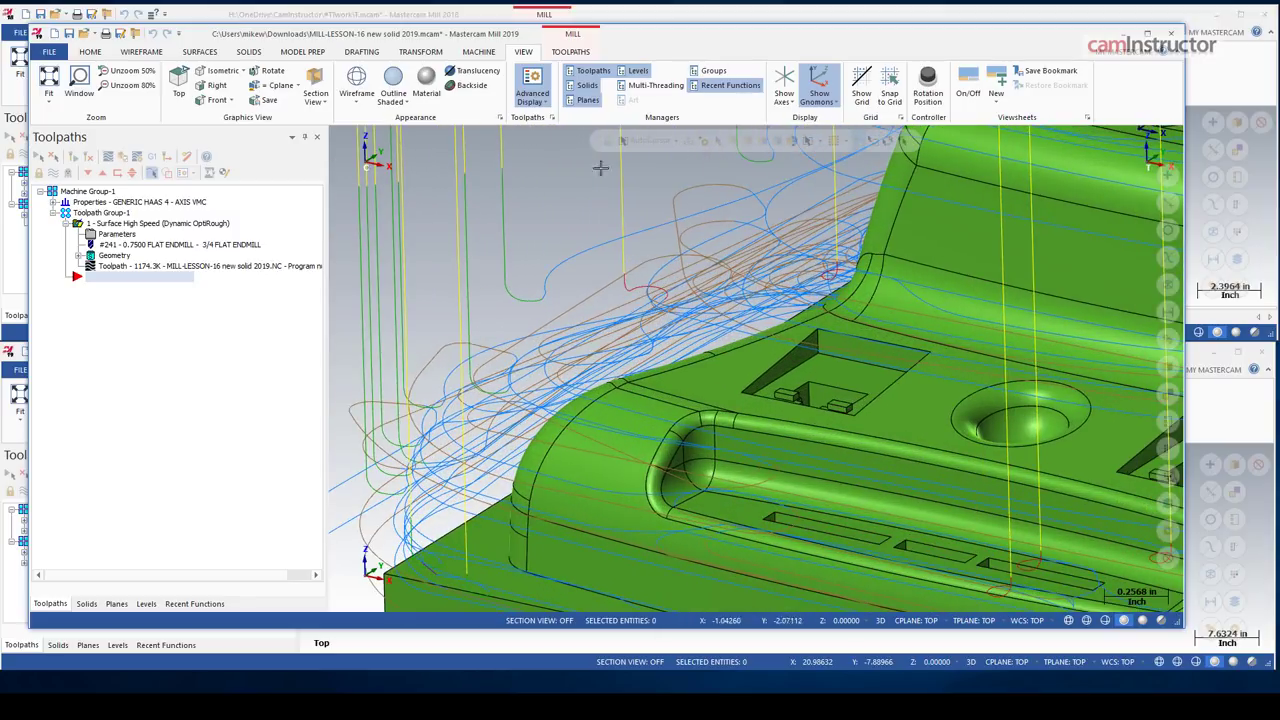
{"action": "scroll", "coordinate": [565, 330], "scroll_direction": "down", "scroll_amount": 3}
{"action": "scroll", "coordinate": [480, 362], "scroll_direction": "down", "scroll_amount": 2}
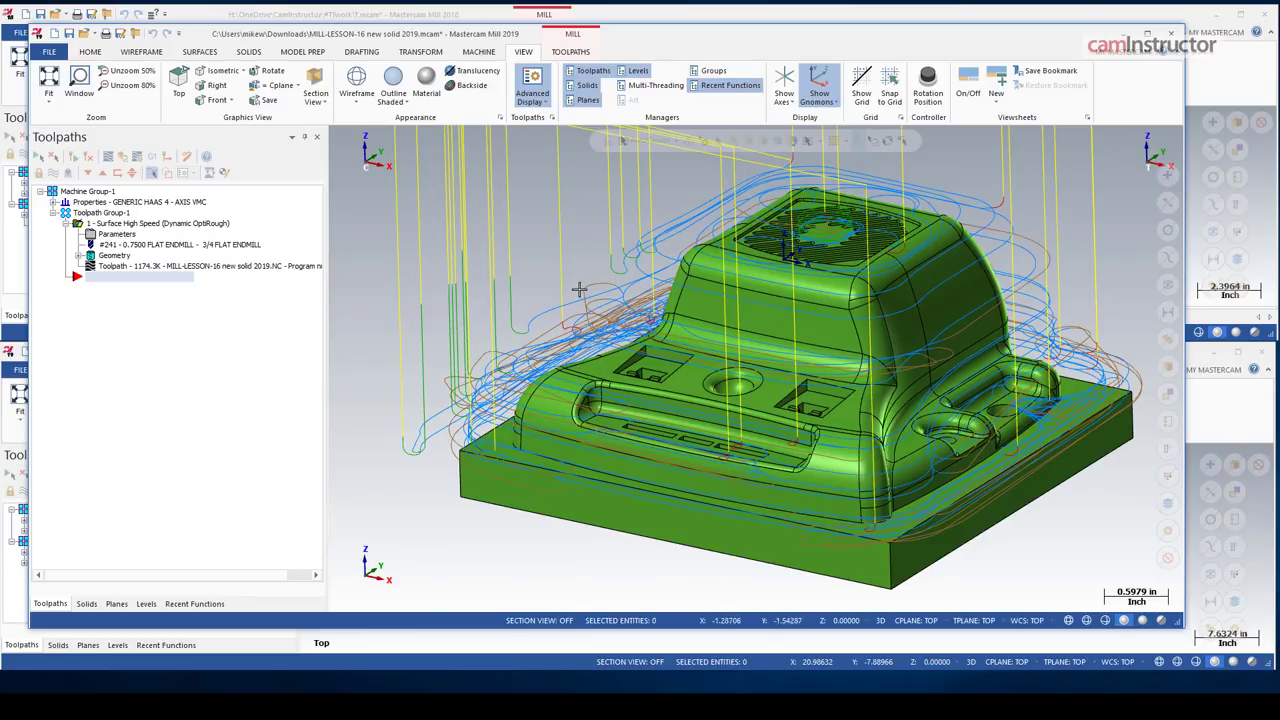
{"action": "scroll", "coordinate": [609, 297], "scroll_direction": "down", "scroll_amount": 3}
{"action": "scroll", "coordinate": [970, 412], "scroll_direction": "up", "scroll_amount": 1}
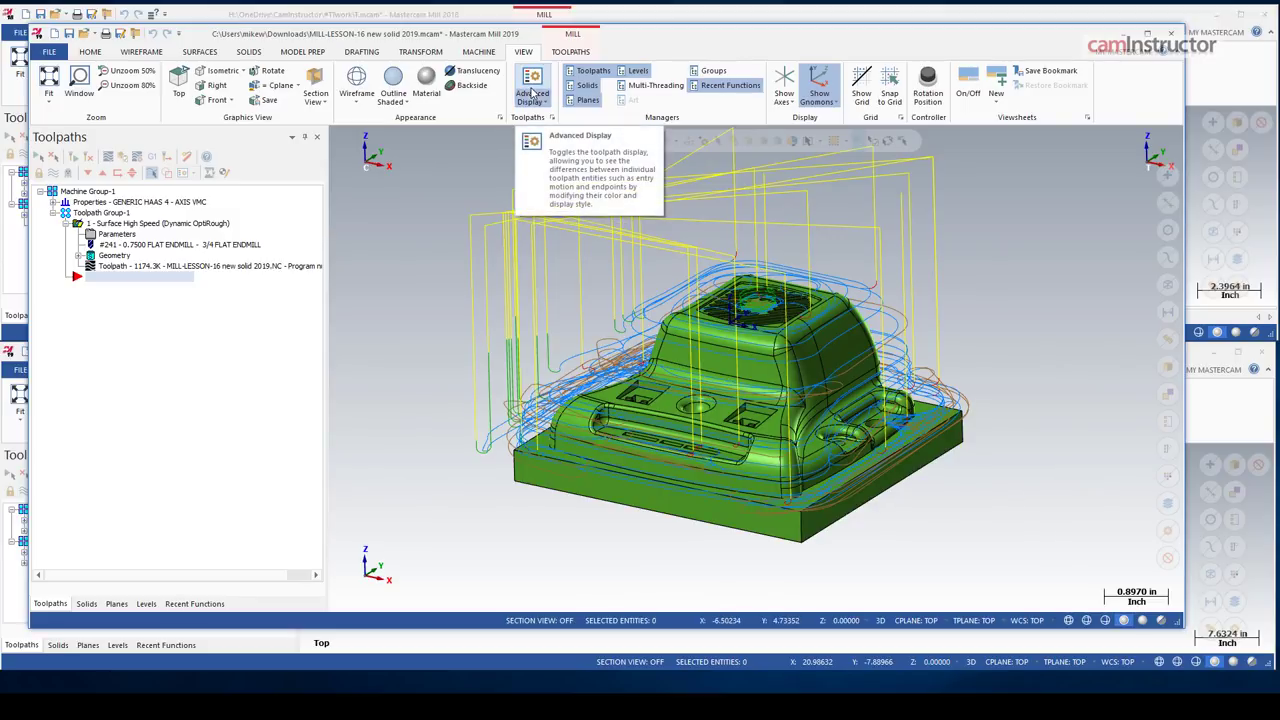
{"action": "left_click", "coordinate": [533, 92]}
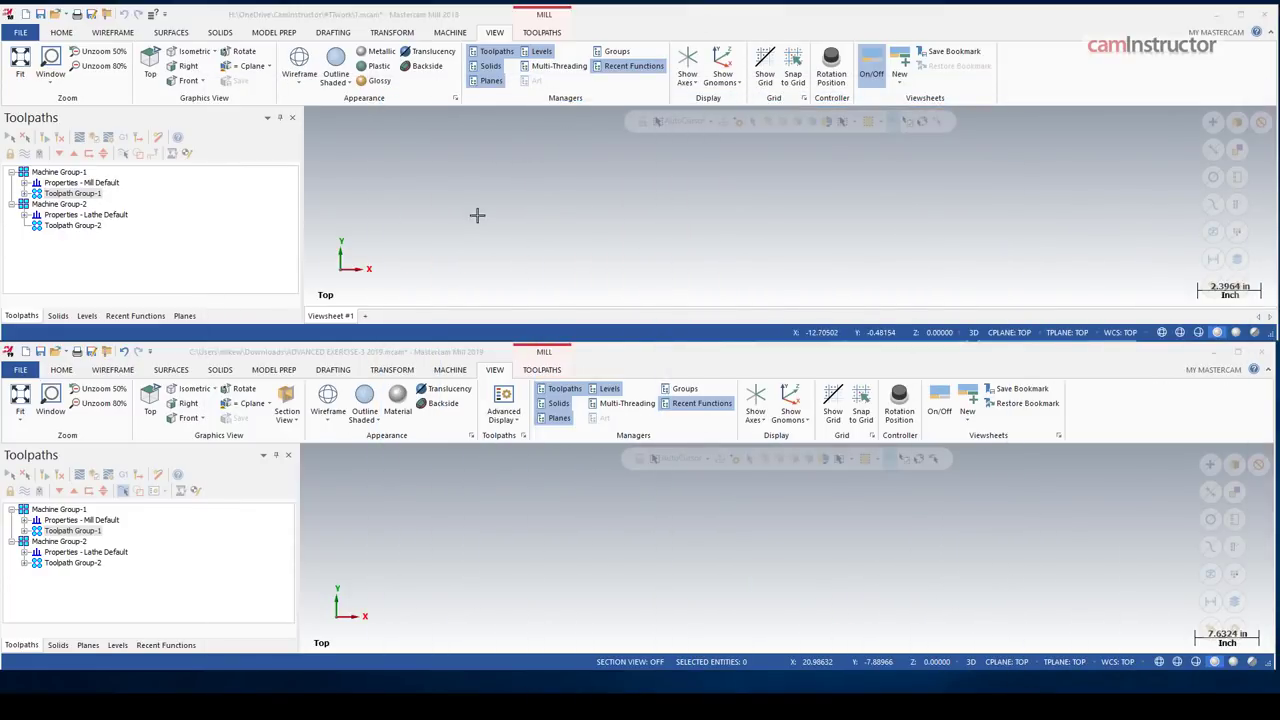
Show the Toolpaths commands in both 2018 and 2019 and browse the 2D toolpath gallery
{"action": "left_click", "coordinate": [541, 32]}
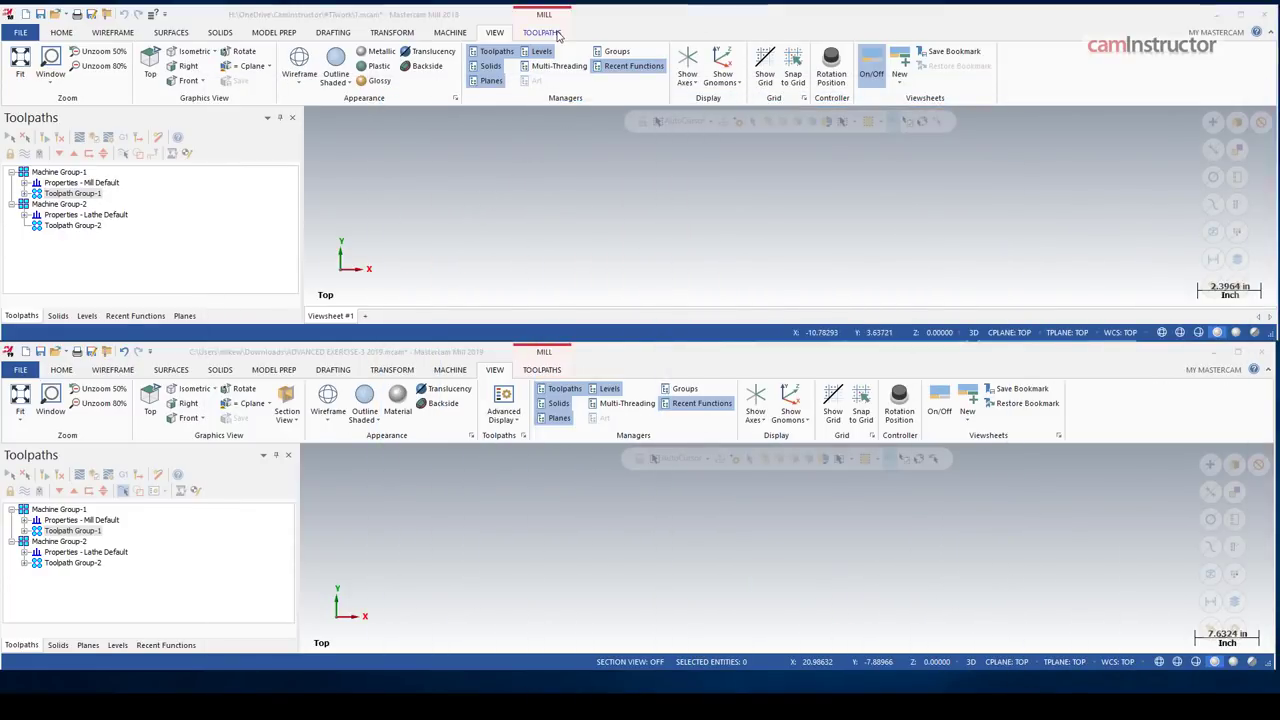
{"action": "left_click", "coordinate": [541, 370]}
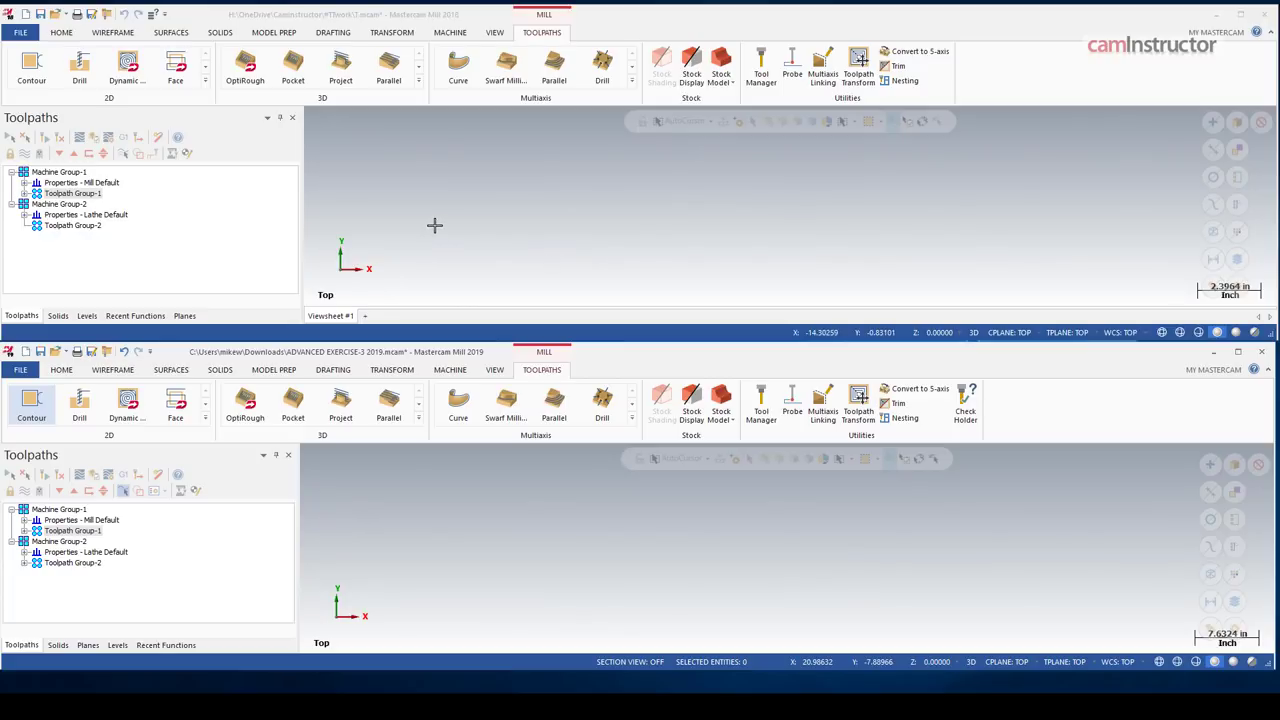
{"action": "left_click", "coordinate": [206, 418]}
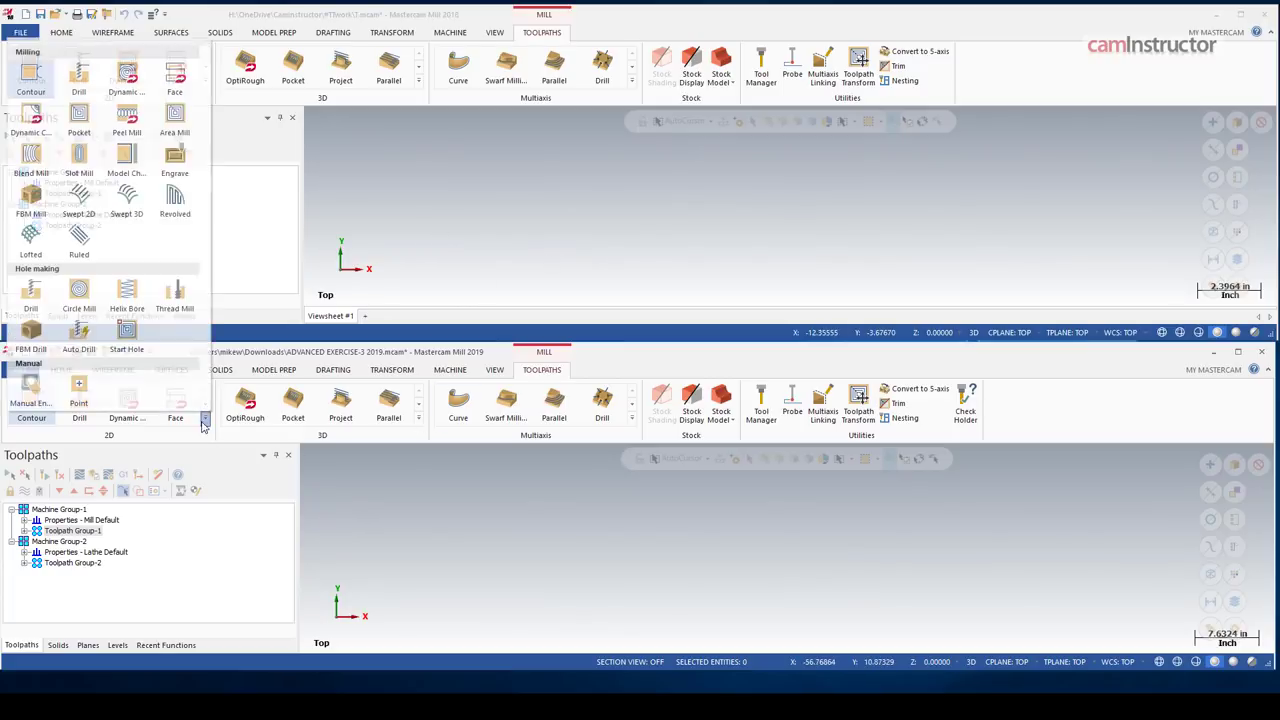
{"action": "left_click", "coordinate": [497, 278]}
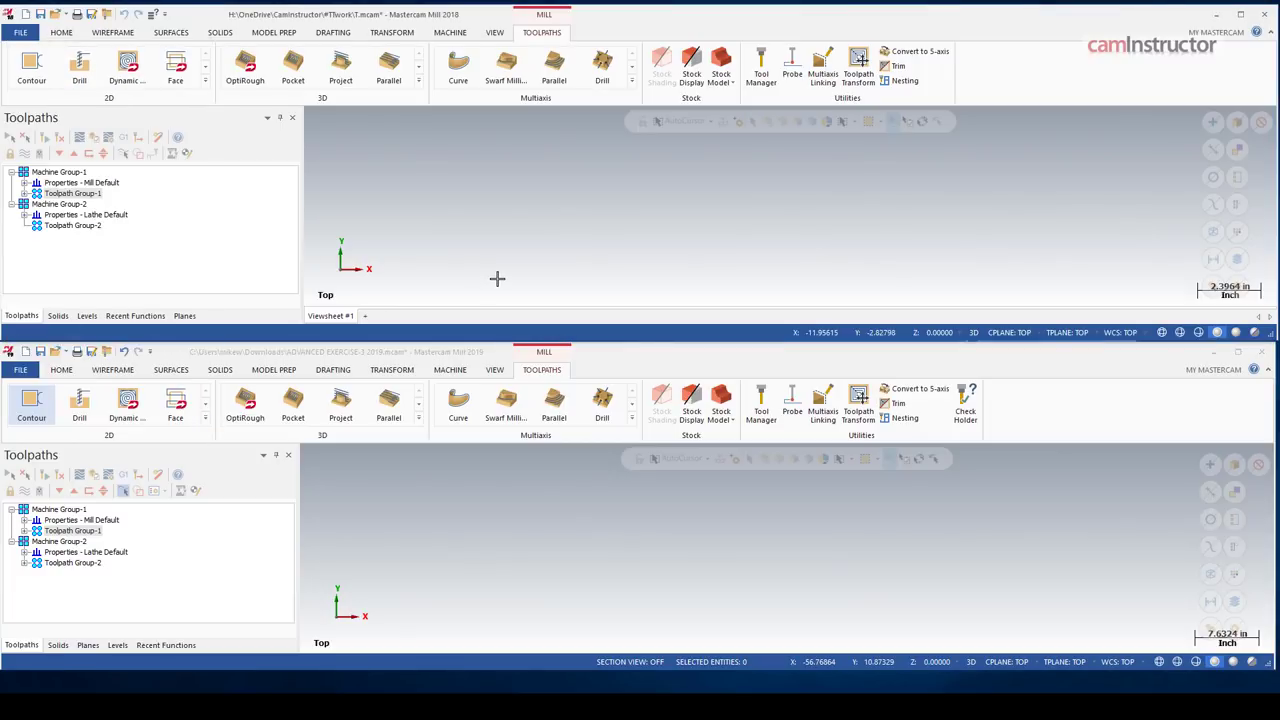
{"action": "left_click", "coordinate": [206, 418]}
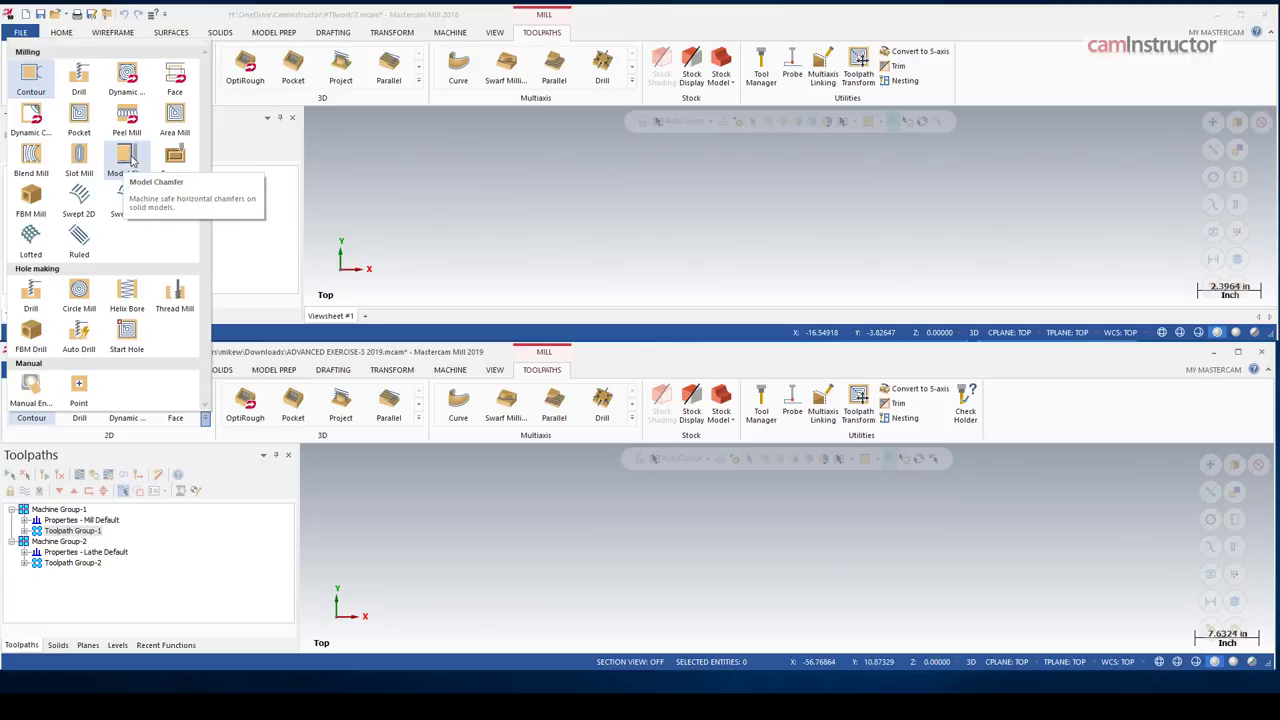
{"action": "left_click", "coordinate": [416, 452]}
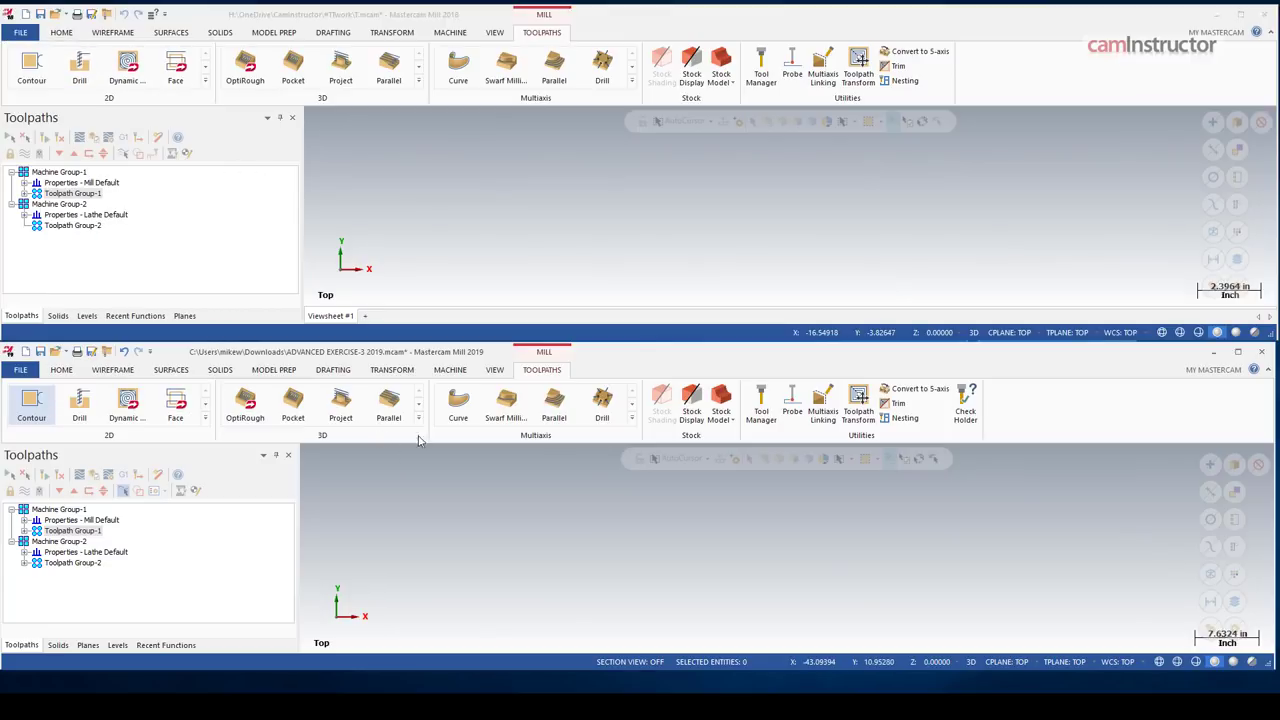
Browse the 3D and Multiaxis toolpath galleries, ending with the 2D gallery reopened
{"action": "left_click", "coordinate": [420, 428]}
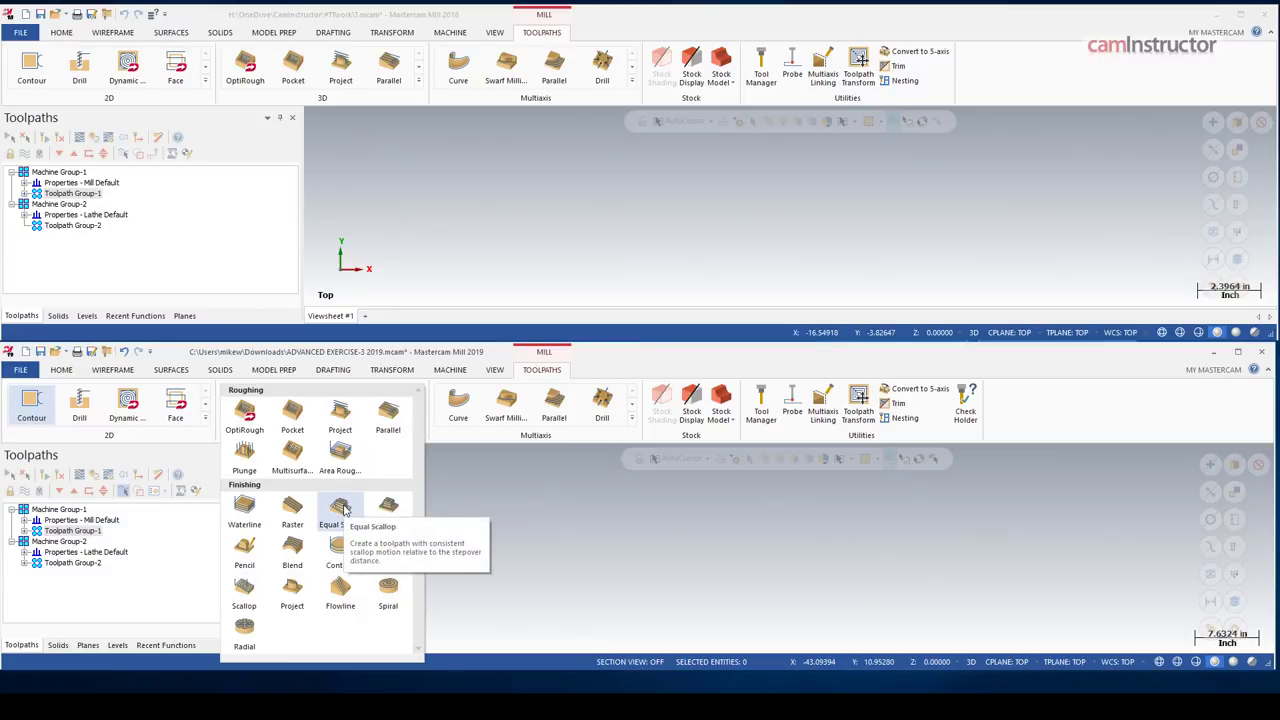
{"action": "left_click", "coordinate": [551, 489]}
{"action": "left_click", "coordinate": [632, 420]}
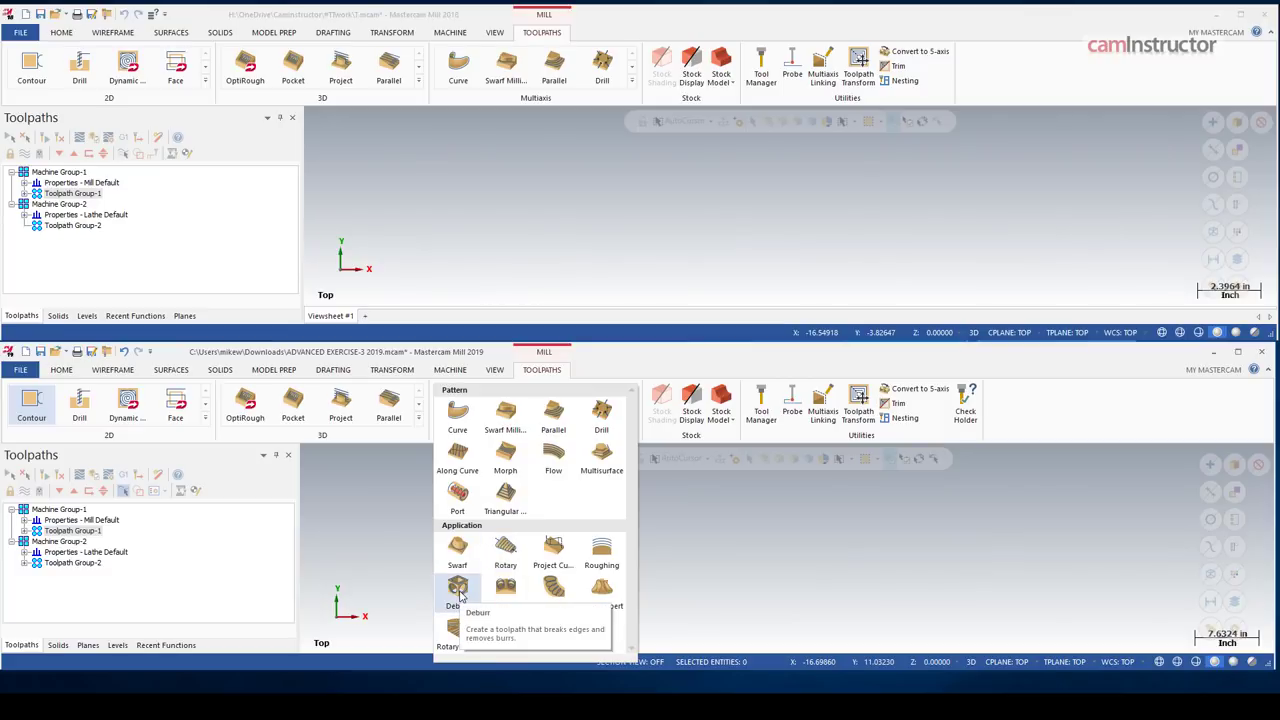
{"action": "left_click", "coordinate": [740, 545]}
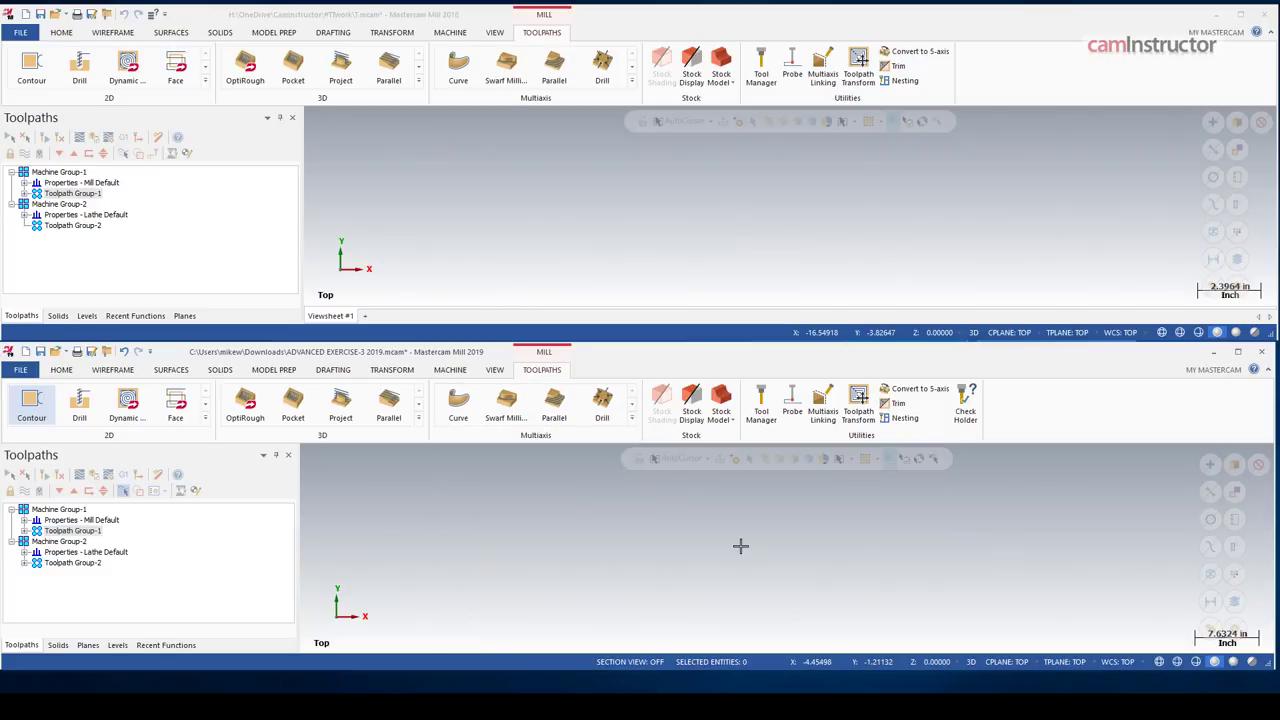
{"action": "left_click", "coordinate": [205, 421]}
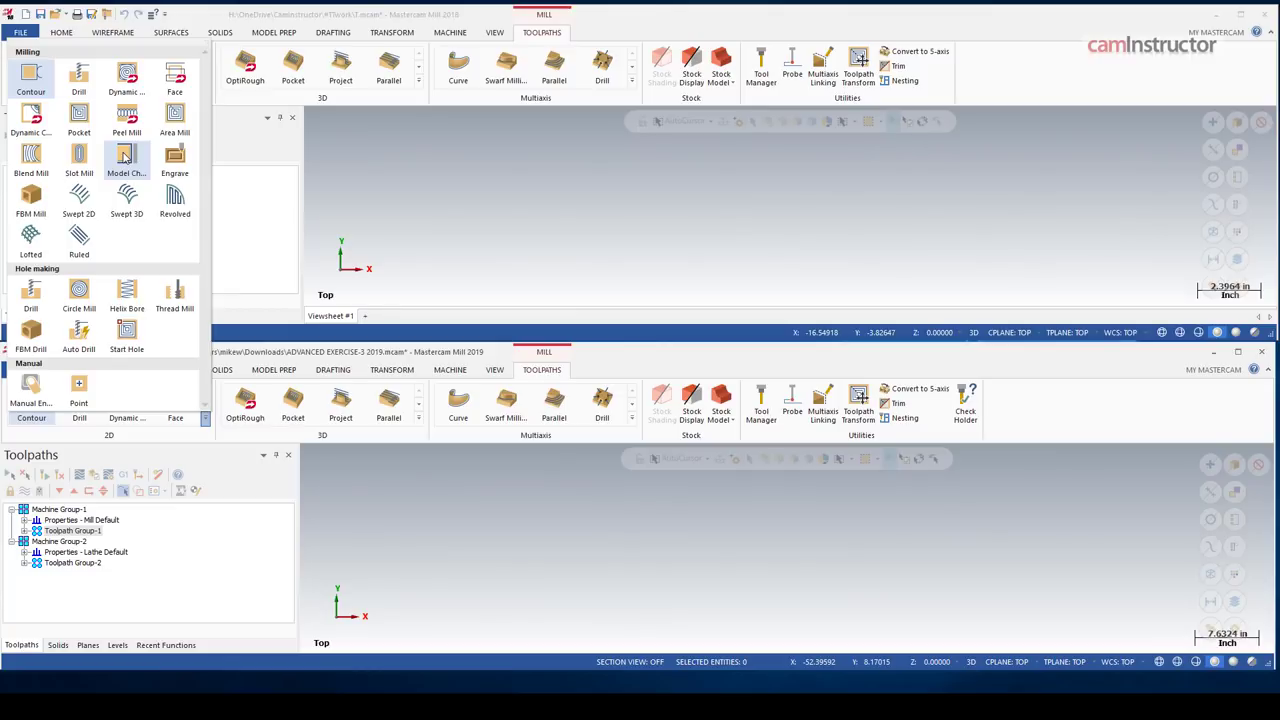
Compare the 2D, 3D and Multiaxis toolpath galleries again, closing each afterward
{"action": "left_click", "coordinate": [467, 541]}
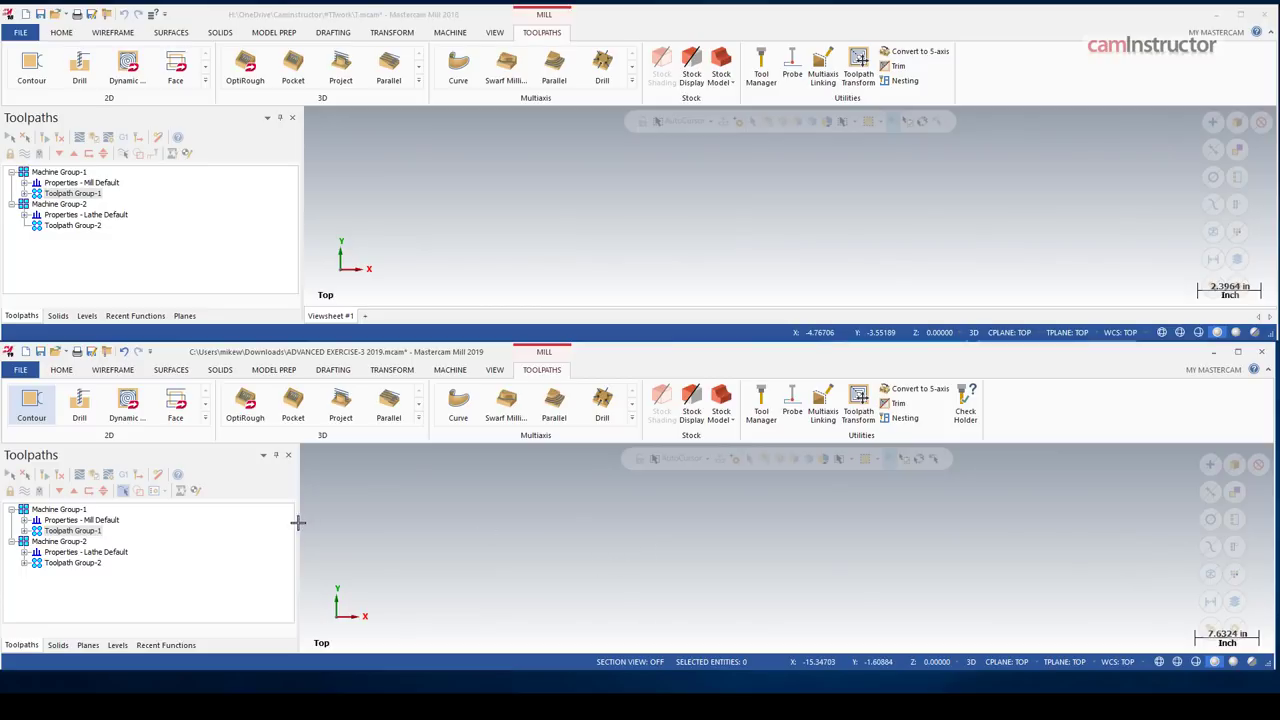
{"action": "left_click", "coordinate": [205, 419]}
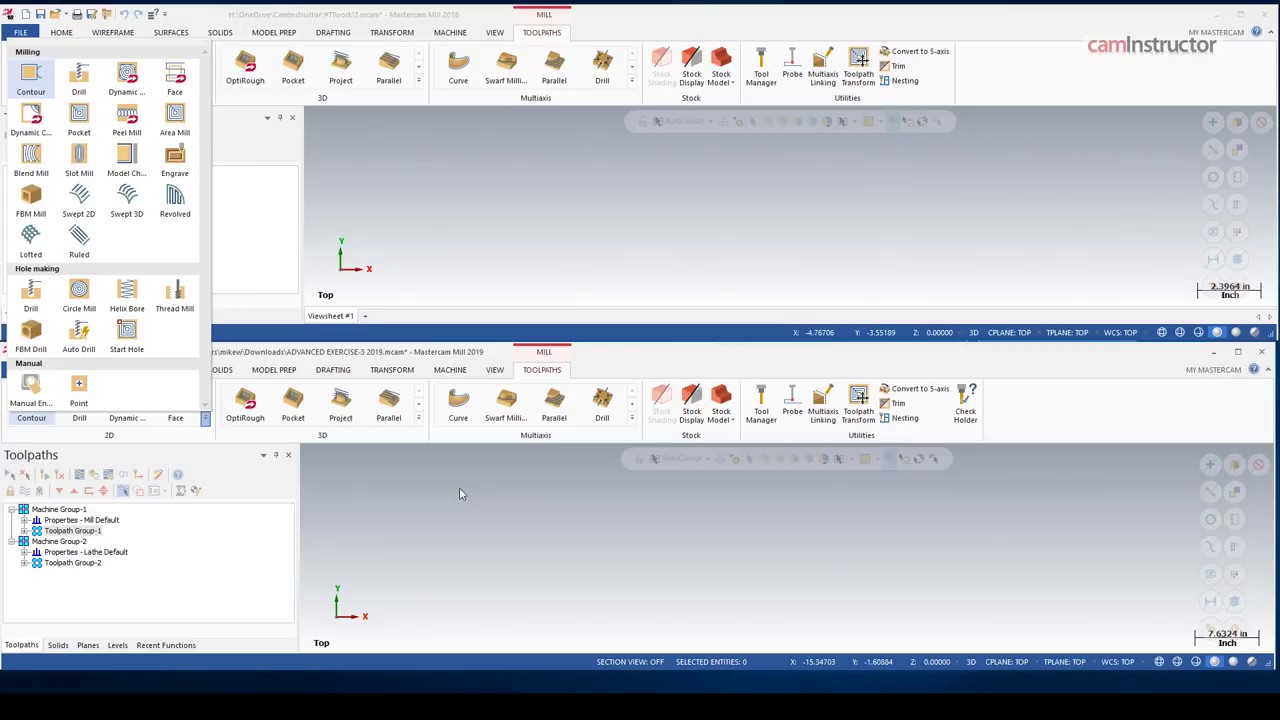
{"action": "left_click", "coordinate": [419, 418]}
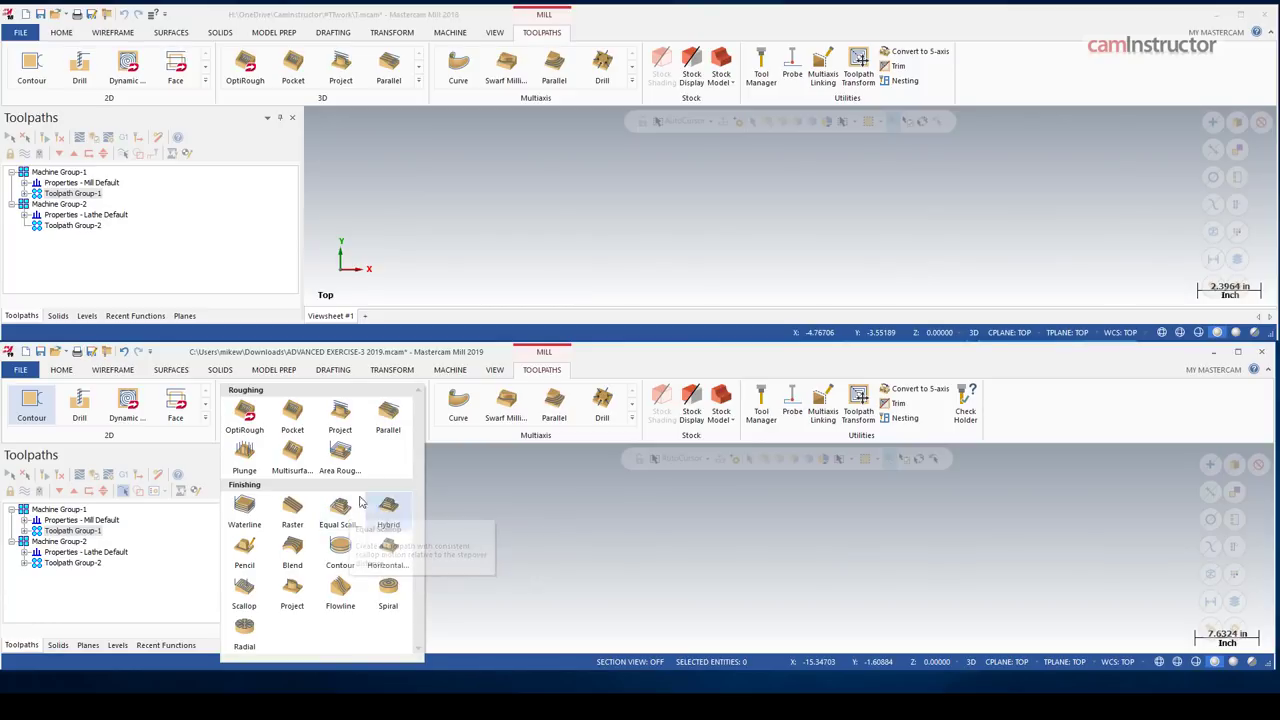
{"action": "left_click", "coordinate": [617, 540]}
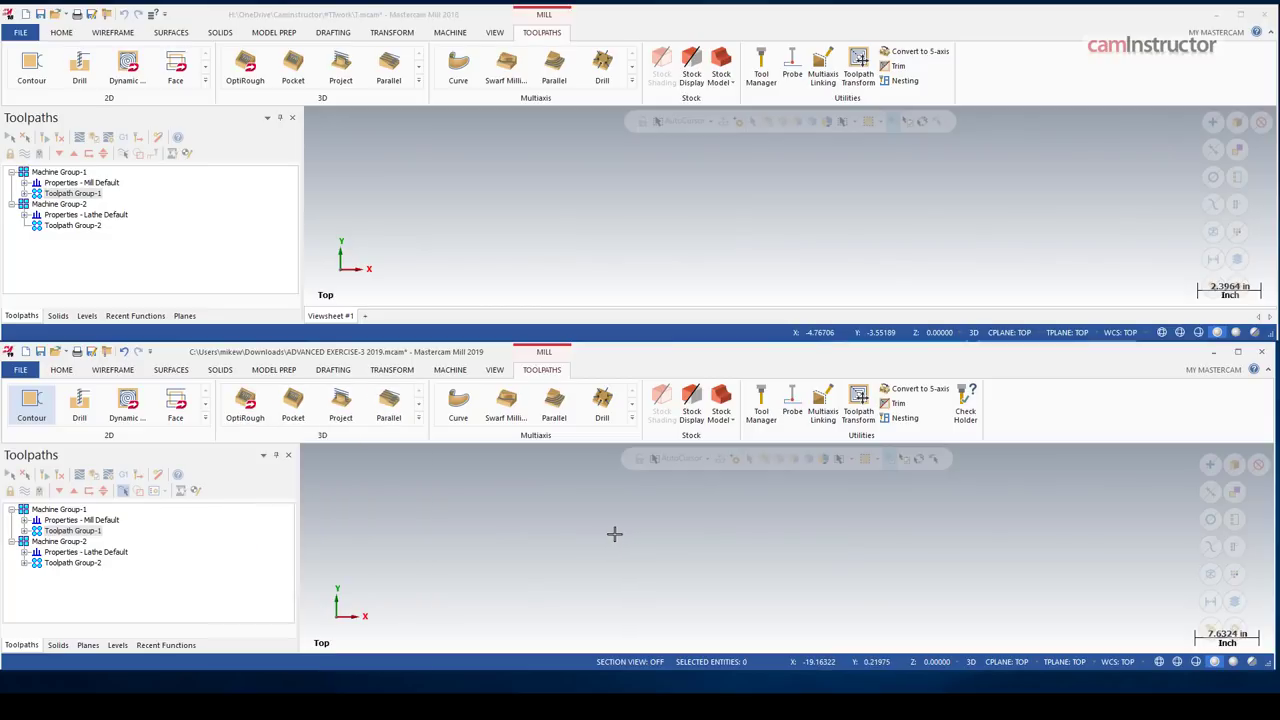
{"action": "left_click", "coordinate": [632, 417]}
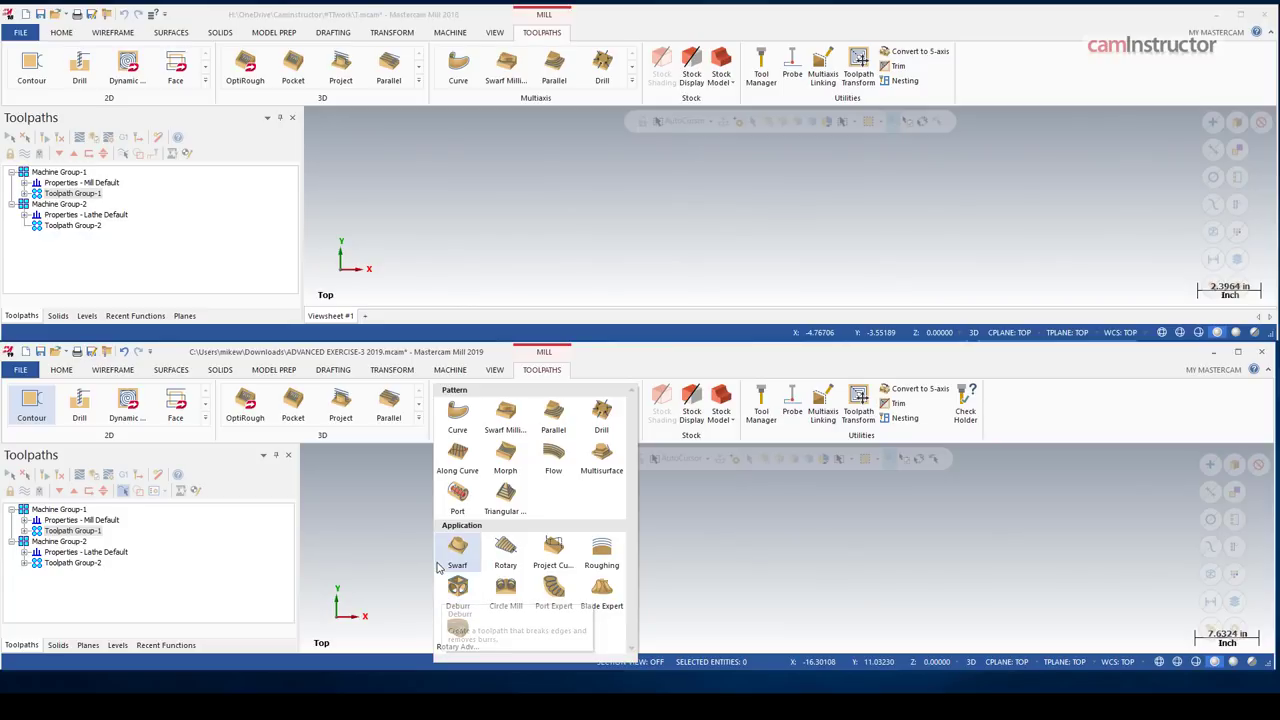
{"action": "left_click", "coordinate": [670, 511]}
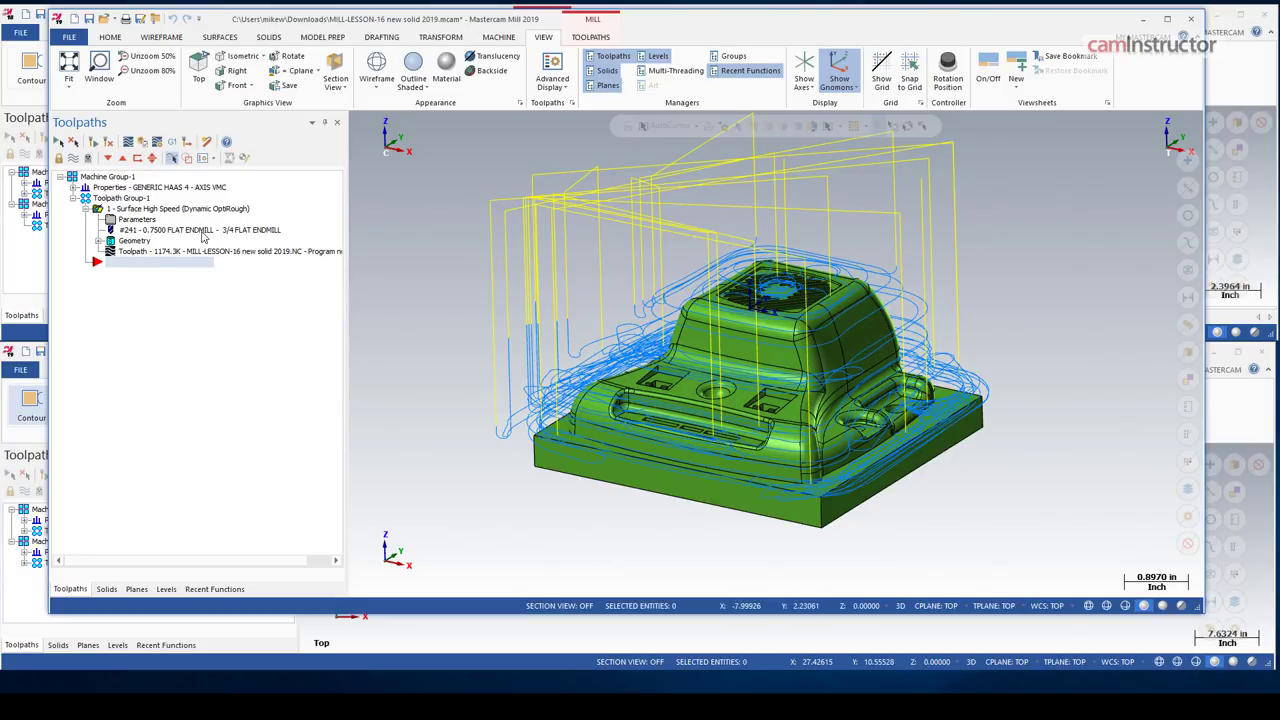
Run Check Holder's Perform test against the Surface High Speed toolpath
{"action": "left_click", "coordinate": [593, 38]}
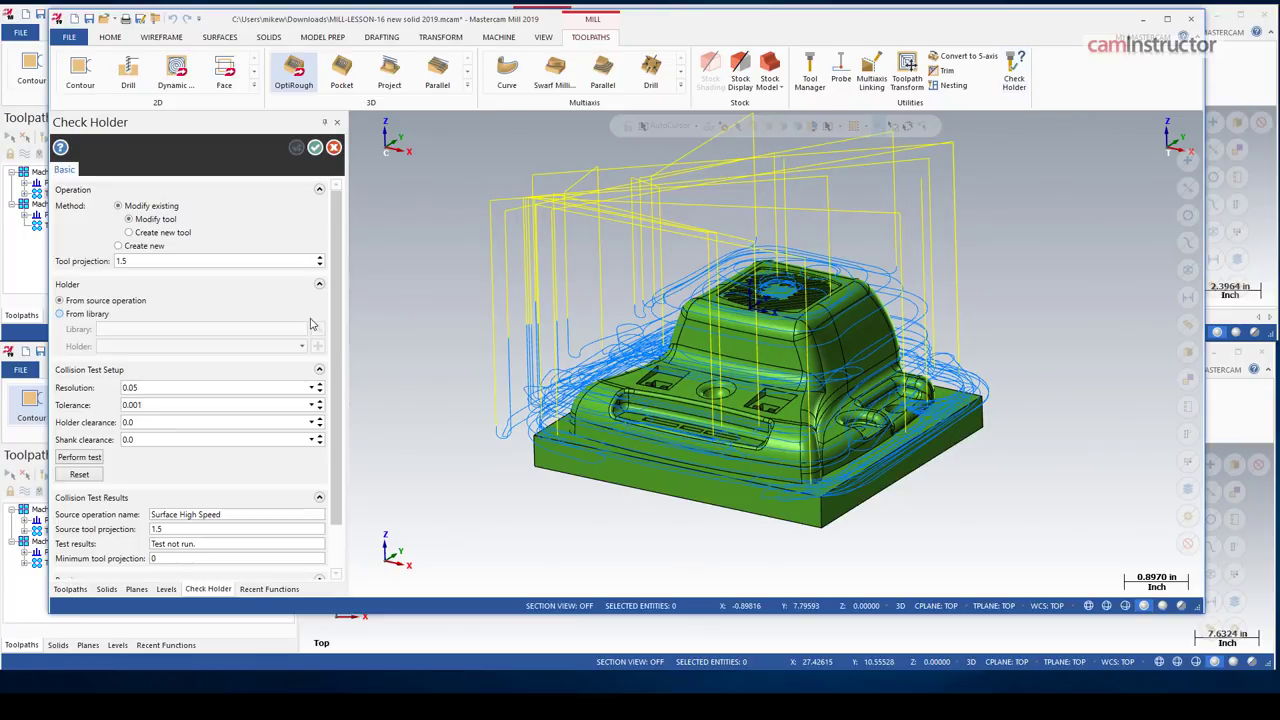
{"action": "scroll", "coordinate": [300, 420], "scroll_direction": "down", "scroll_amount": 2}
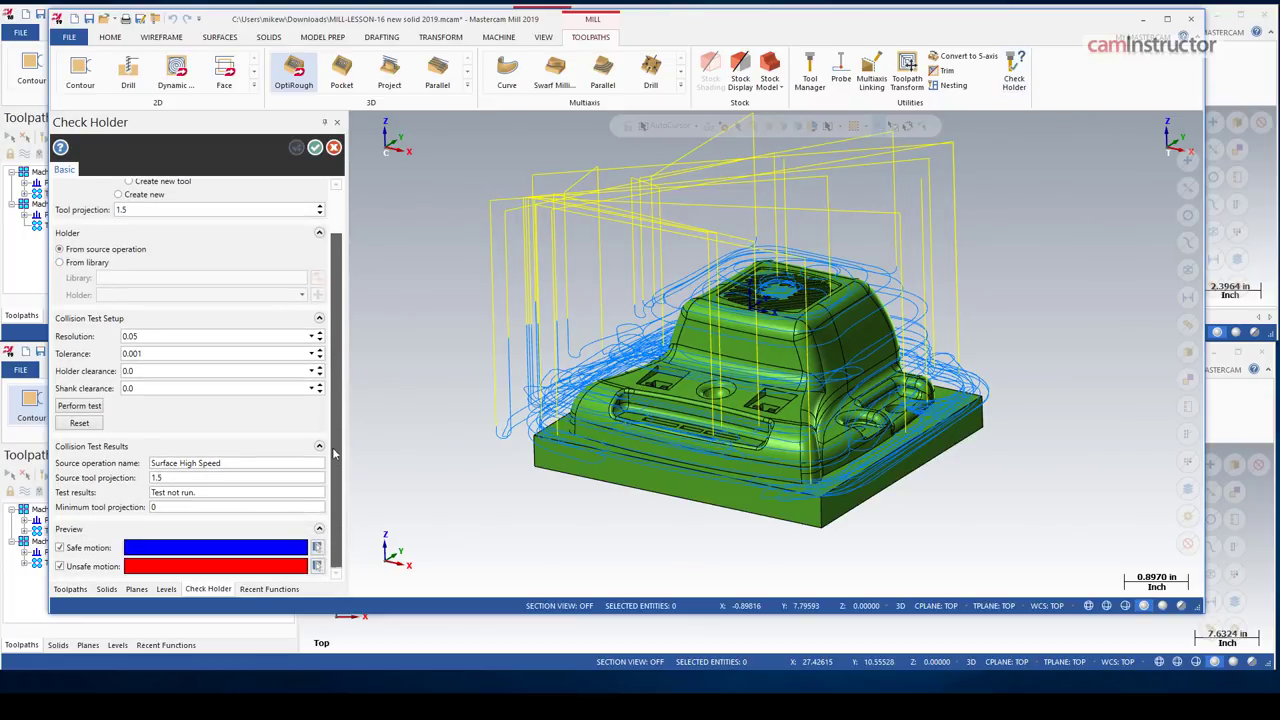
{"action": "left_click", "coordinate": [95, 407]}
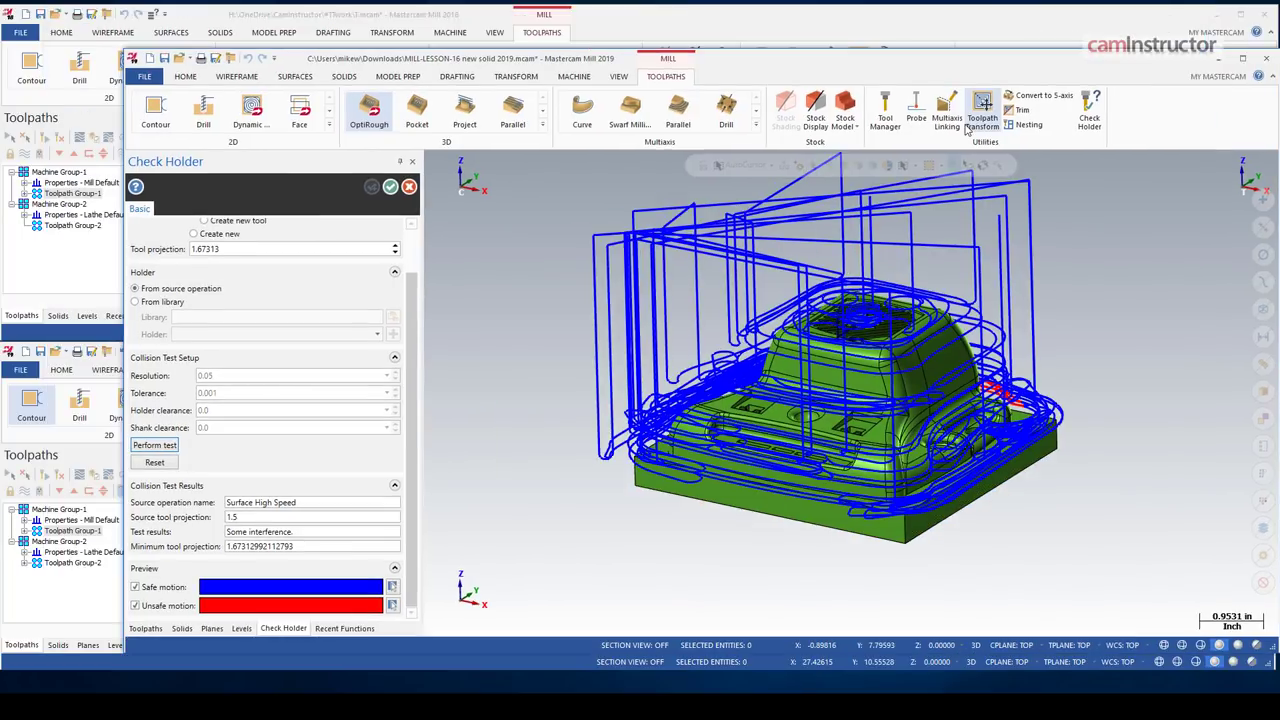
Edit the tool projection value and choose Modify tool, then cancel Check Holder and return to 2018
{"action": "scroll", "coordinate": [379, 297], "scroll_direction": "up", "scroll_amount": 1}
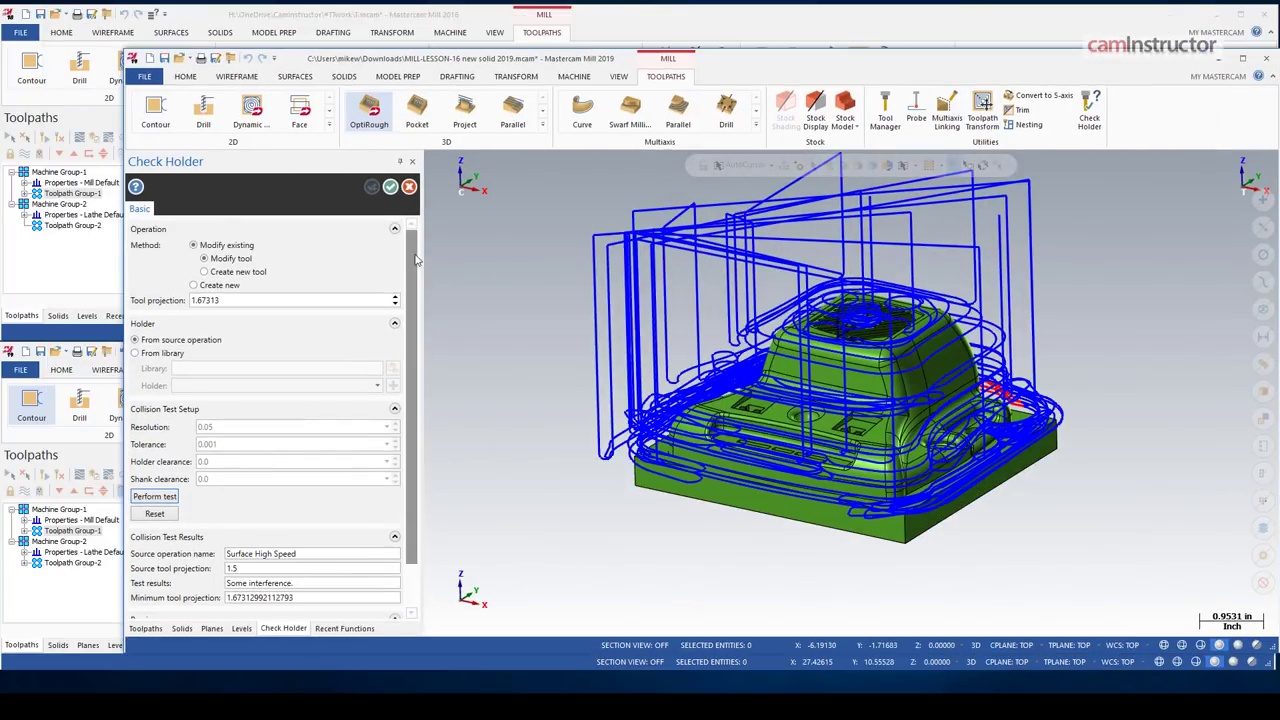
{"action": "double_click", "coordinate": [224, 301]}
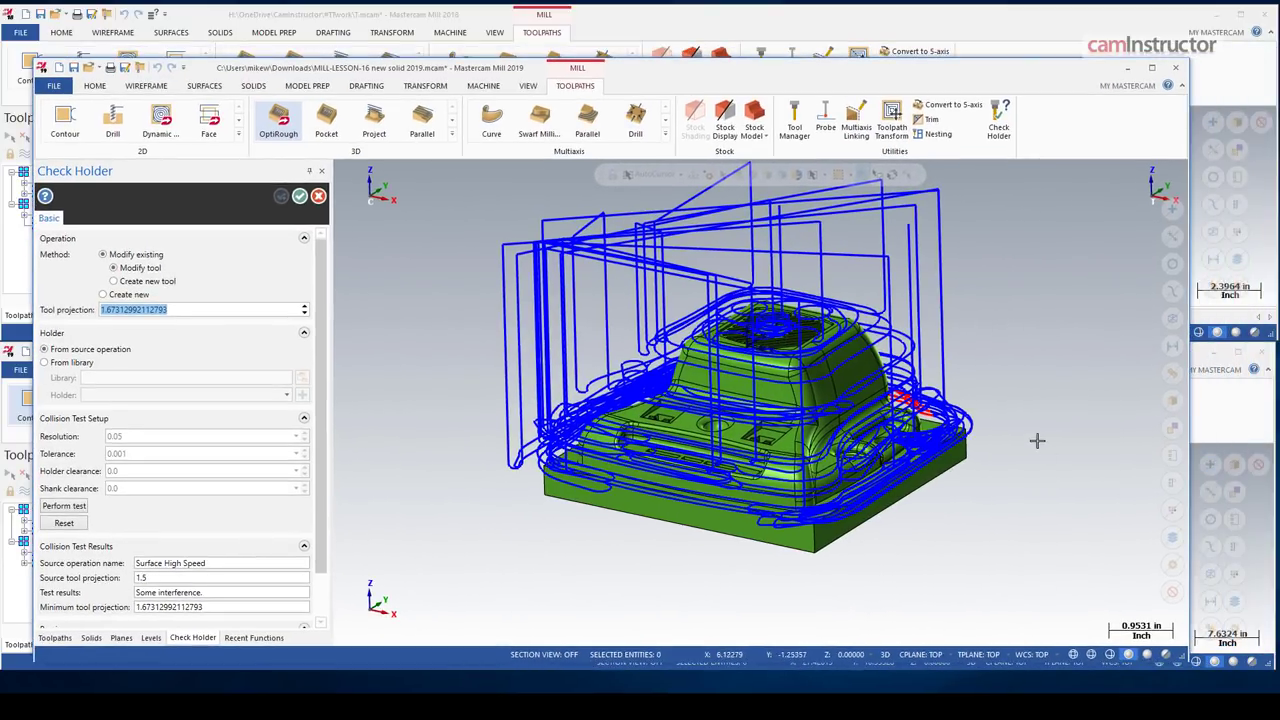
{"action": "left_click", "coordinate": [1037, 440]}
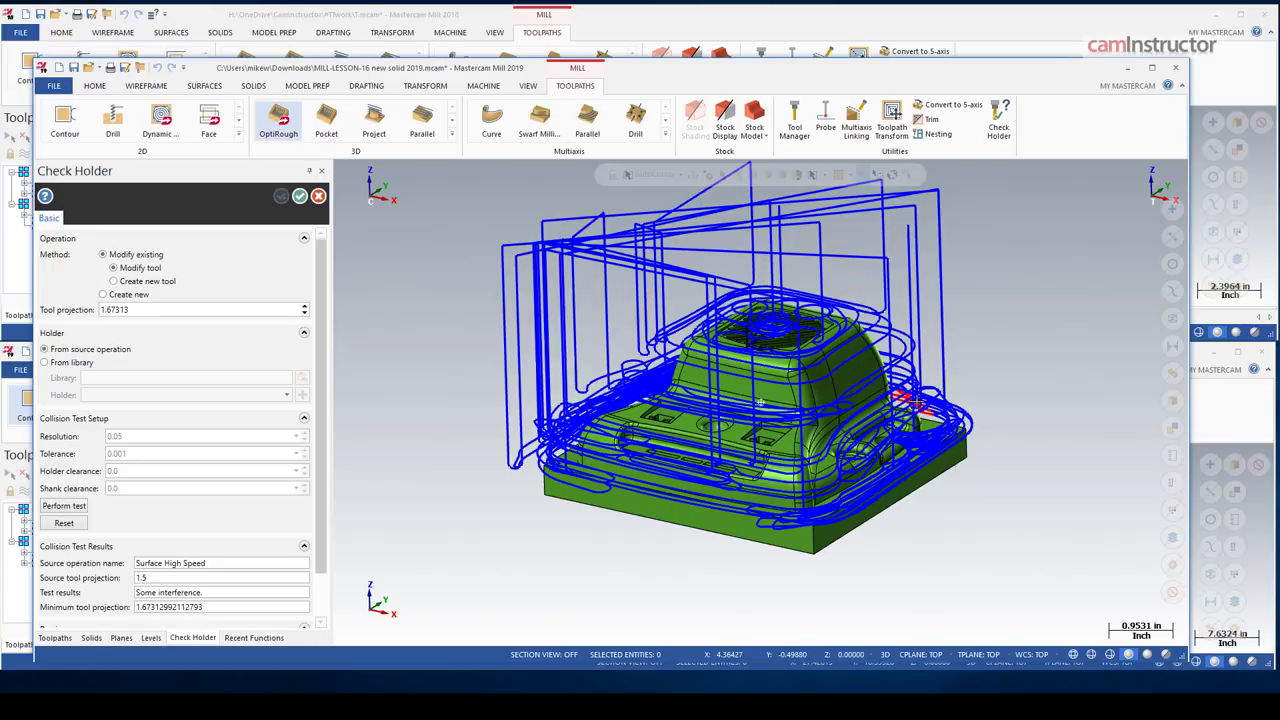
{"action": "middle_click_drag", "start_coordinate": [916, 402], "coordinate": [809, 422]}
{"action": "left_click", "coordinate": [113, 268]}
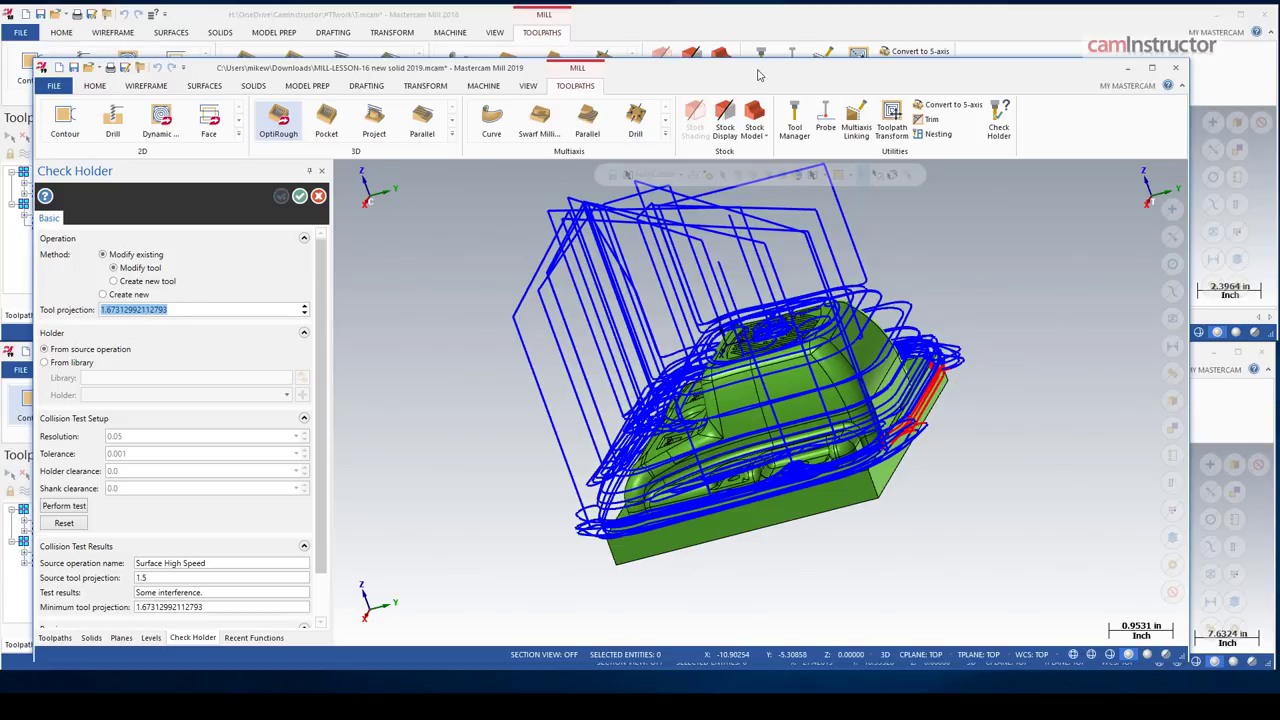
{"action": "left_click", "coordinate": [319, 197]}
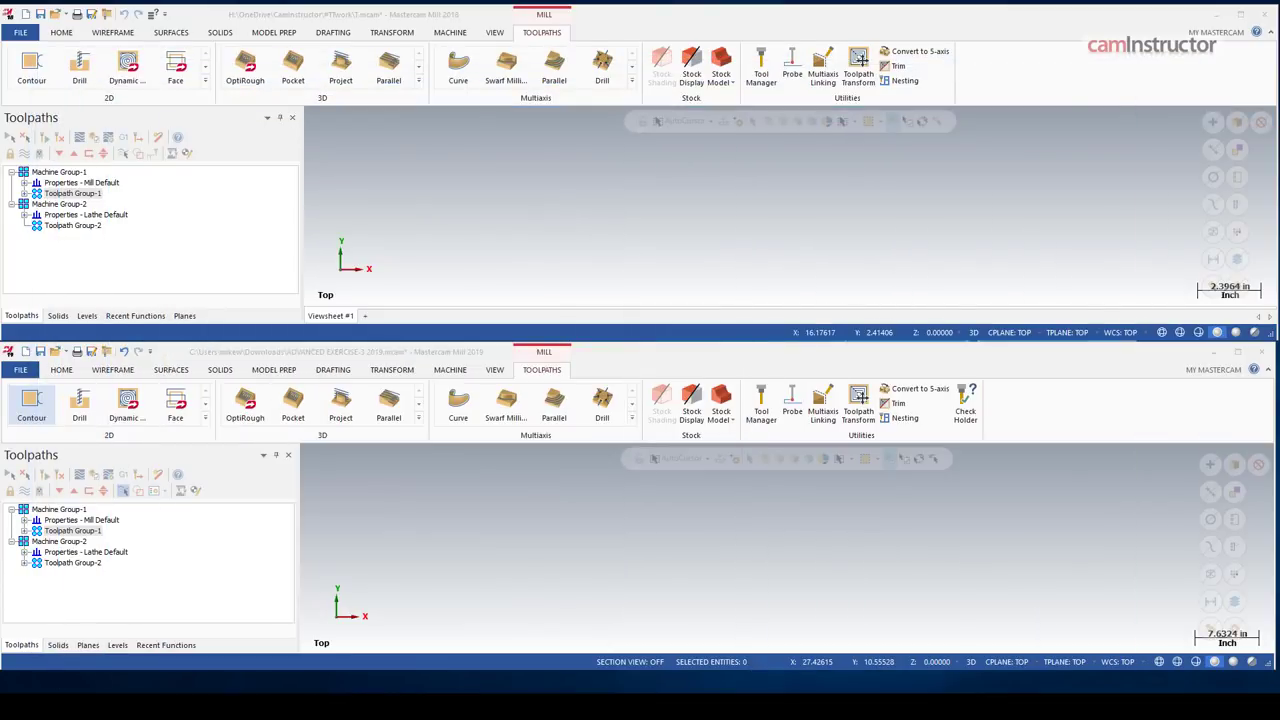
{"action": "left_click", "coordinate": [581, 261]}
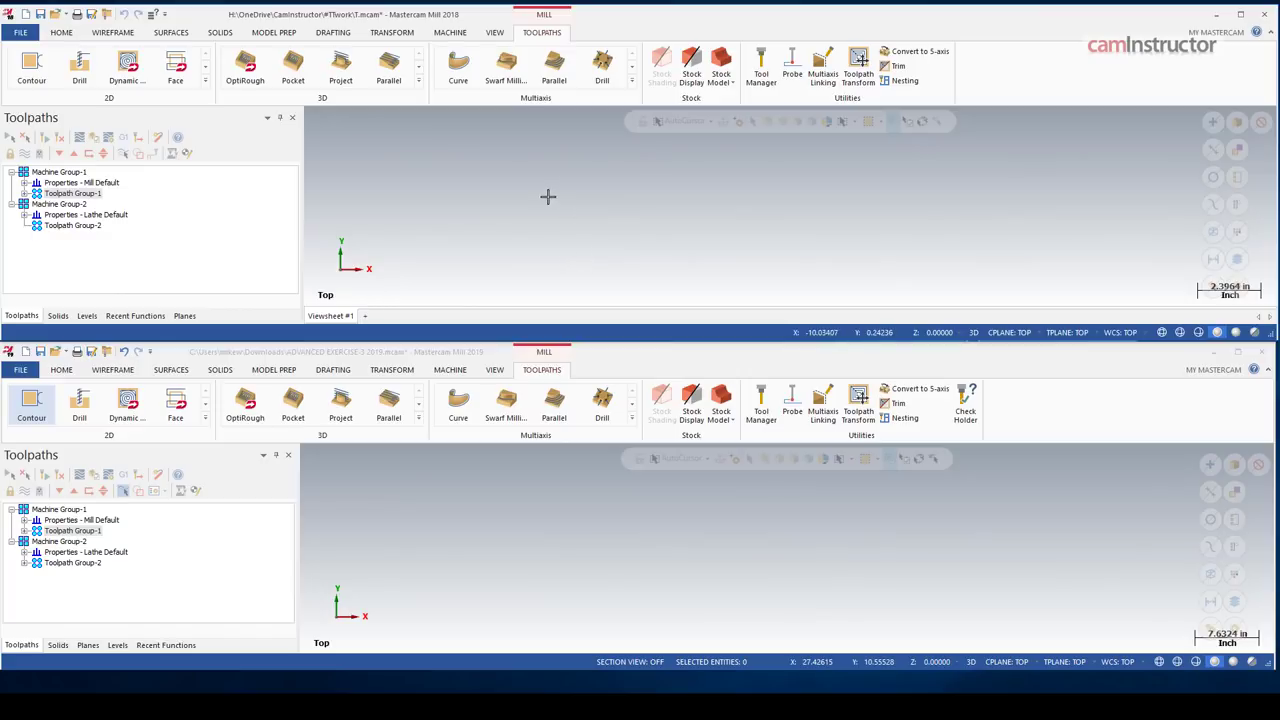
Activate the lathe machine group in both windows and paste a Lathe PrimeTurning toolpath into 2019
{"action": "left_click", "coordinate": [72, 225]}
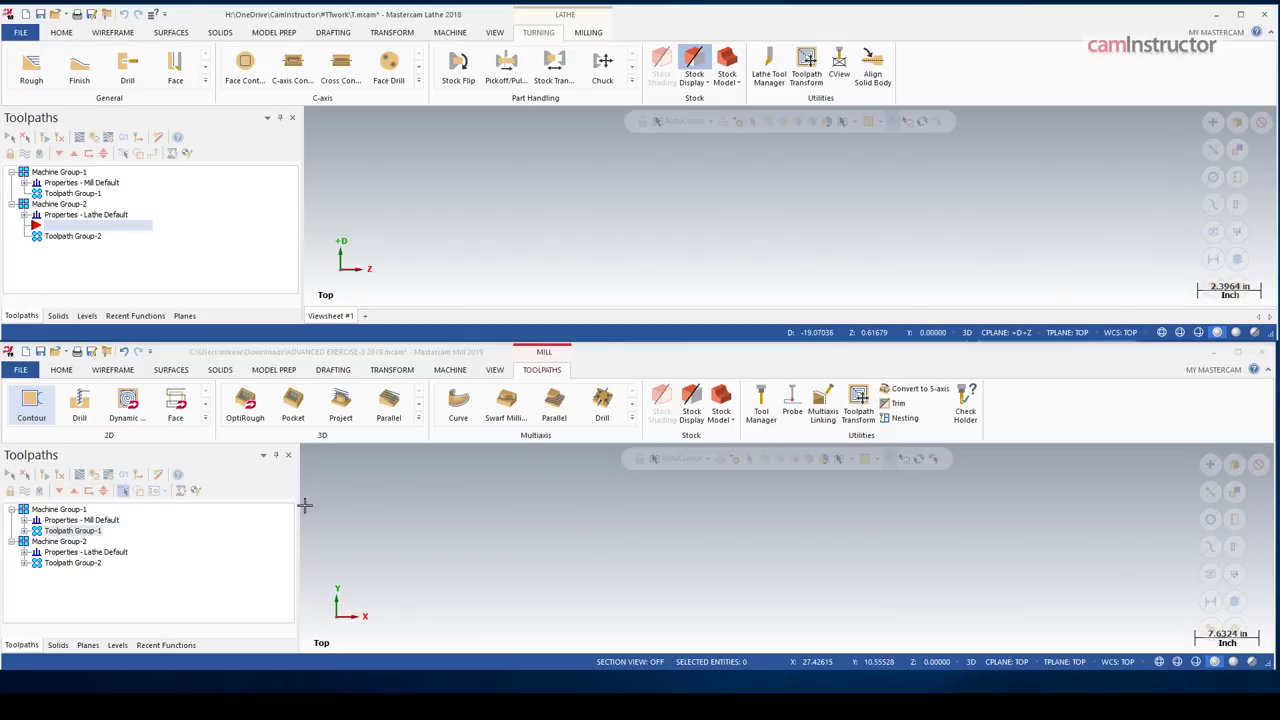
{"action": "left_click", "coordinate": [91, 525]}
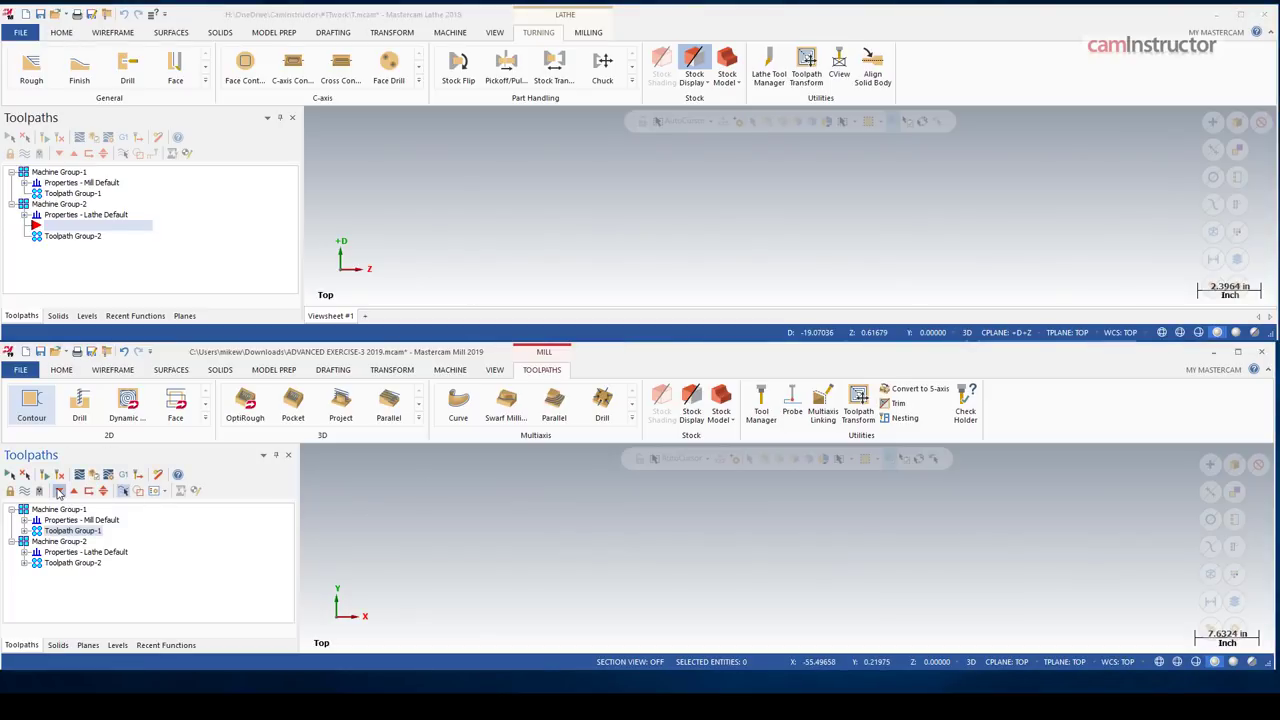
{"action": "left_click", "coordinate": [59, 491]}
{"action": "key", "text": "ctrl+v"}
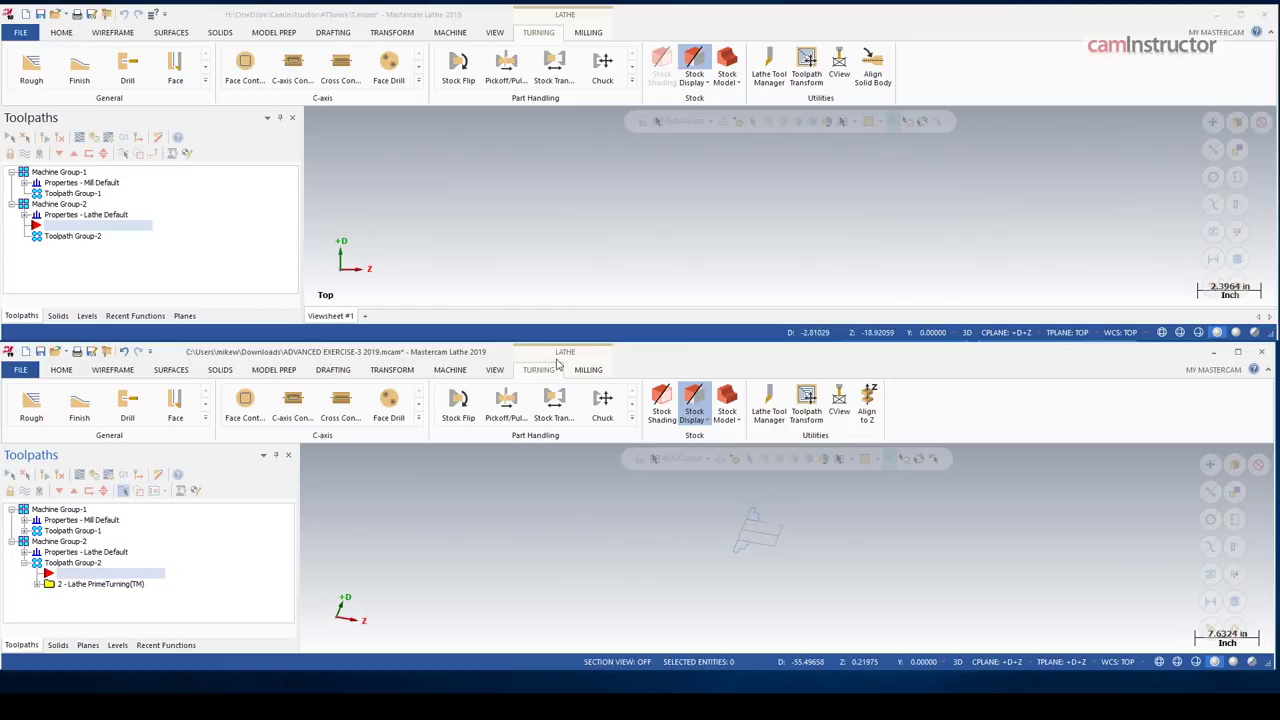
{"action": "left_click", "coordinate": [205, 418]}
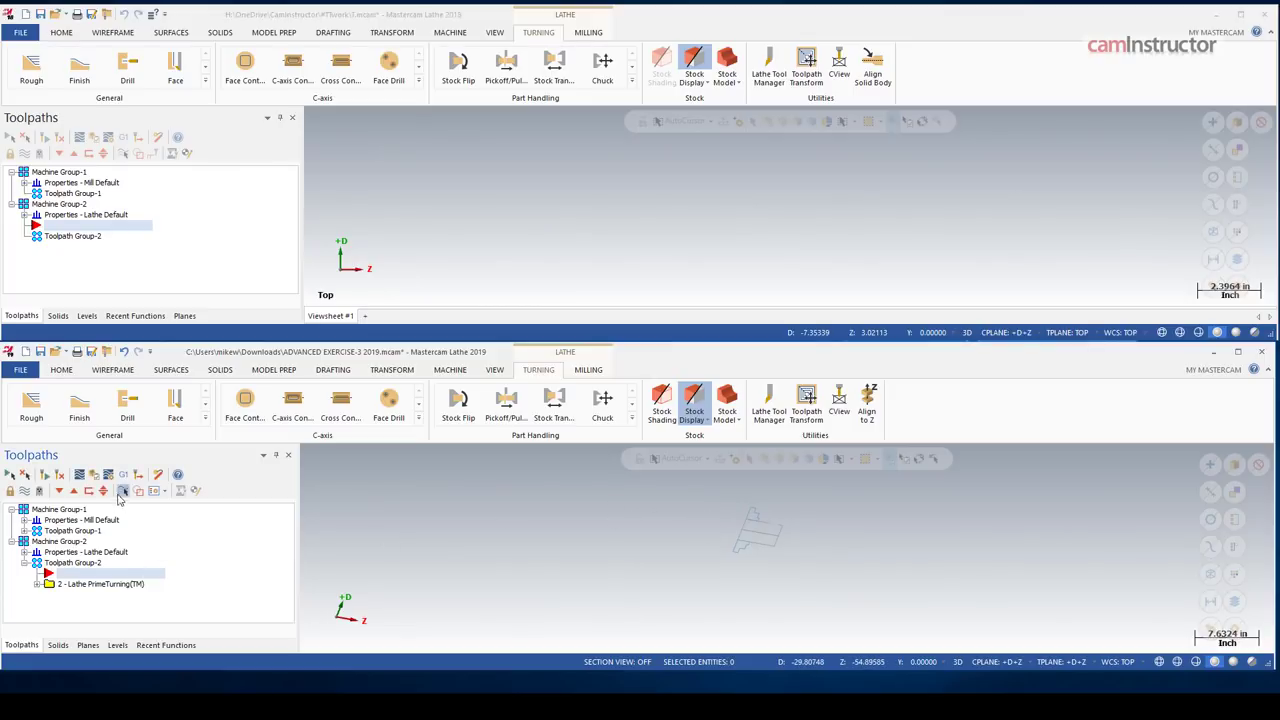
Enlarge the 2019 window over the 2018 one during an initial backplot
{"action": "left_click", "coordinate": [93, 475]}
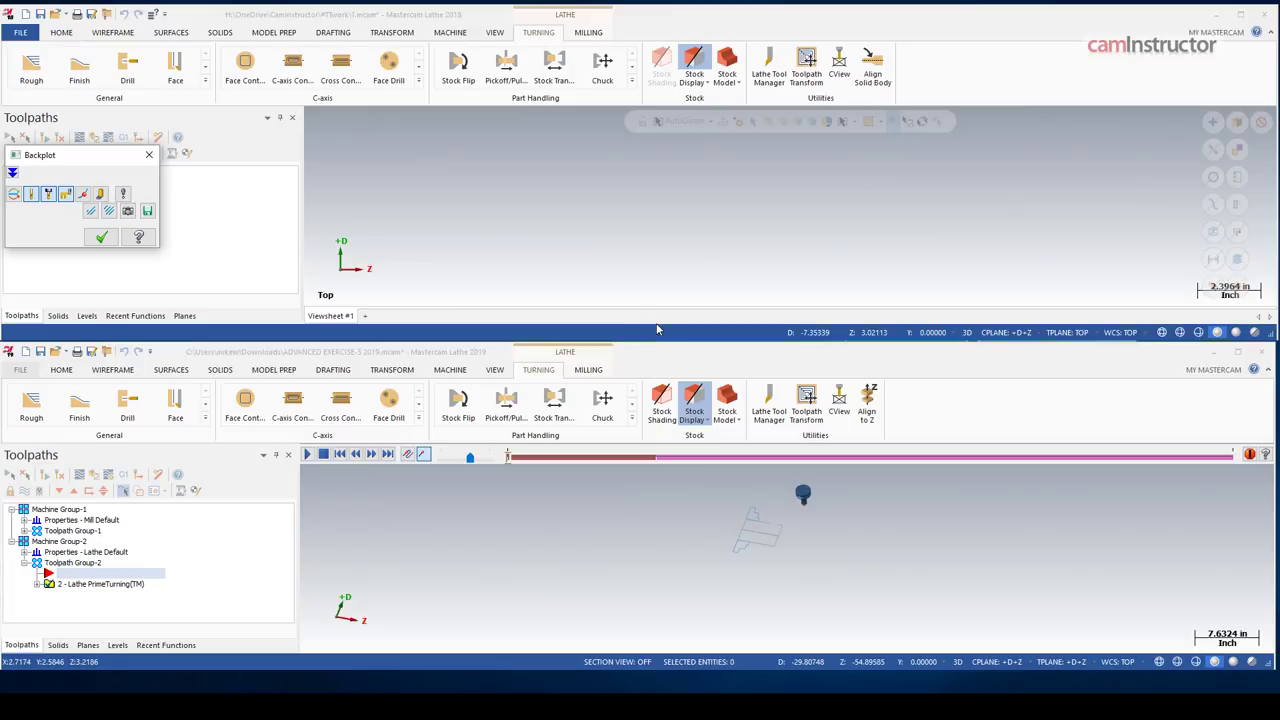
{"action": "left_click", "coordinate": [658, 356]}
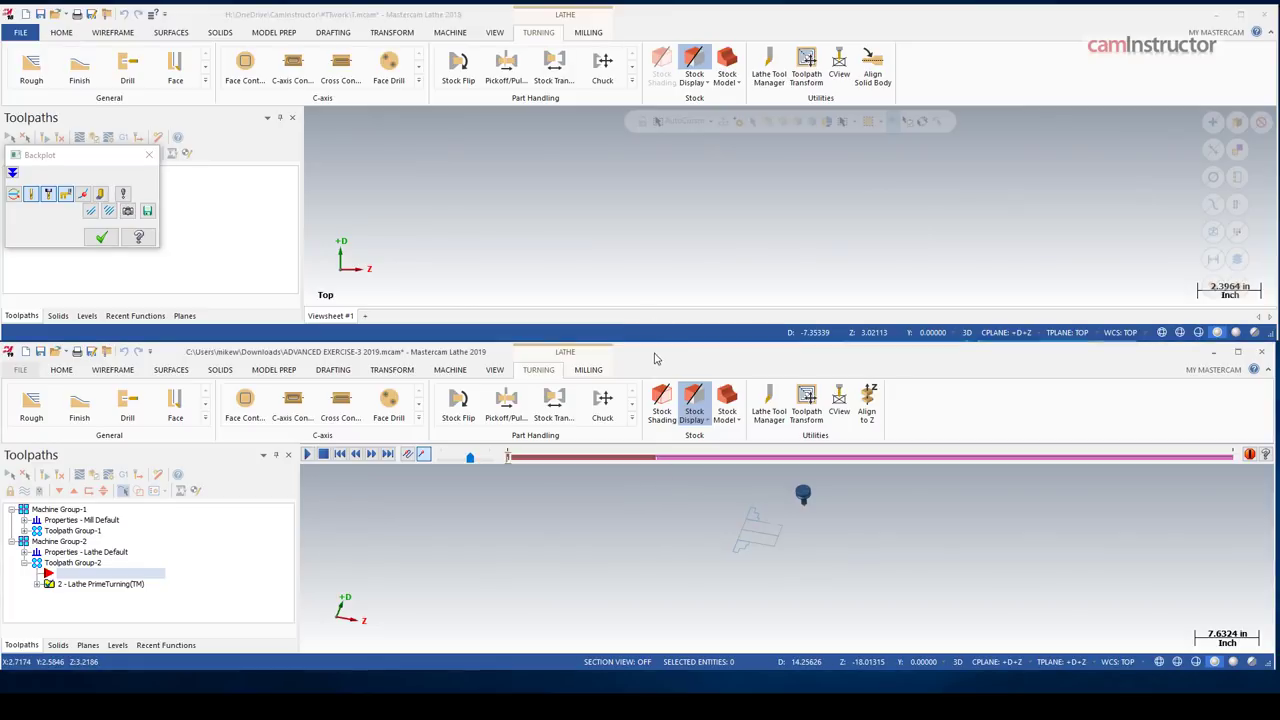
{"action": "left_click_drag", "start_coordinate": [659, 338], "coordinate": [660, 116]}
{"action": "scroll", "coordinate": [847, 364], "scroll_direction": "up", "scroll_amount": 4}
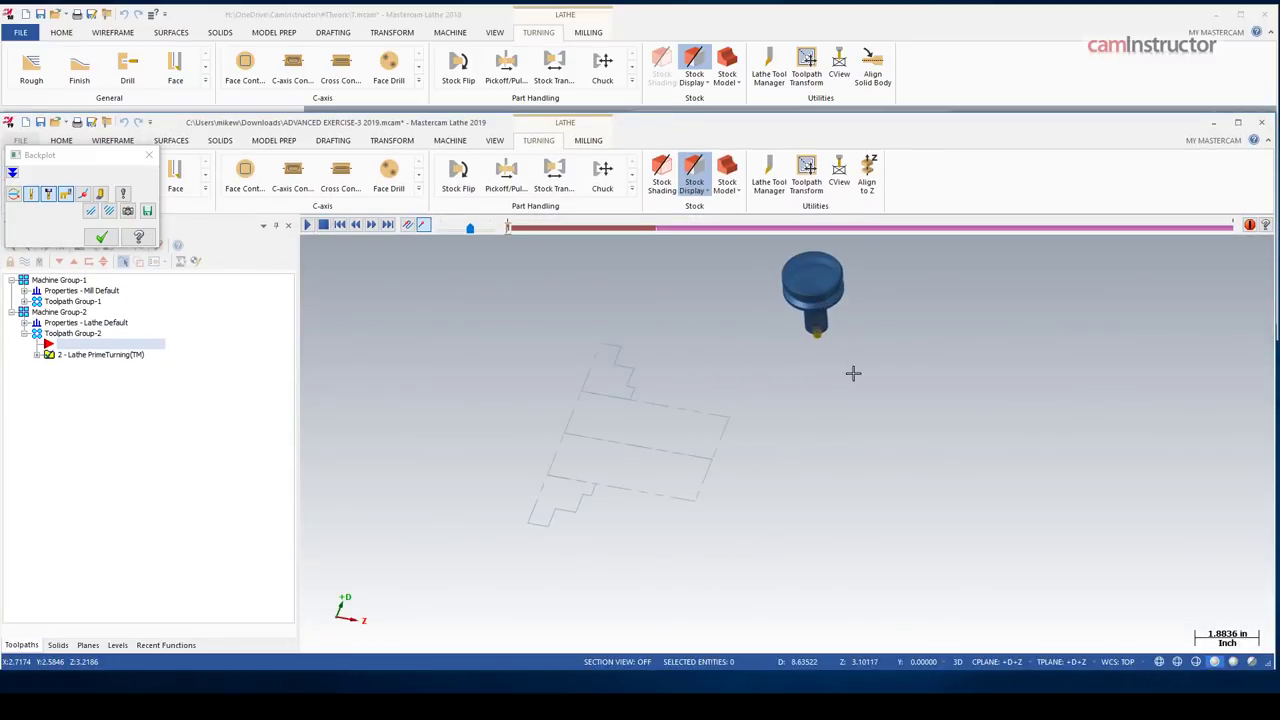
{"action": "middle_click_drag", "start_coordinate": [851, 371], "coordinate": [762, 371]}
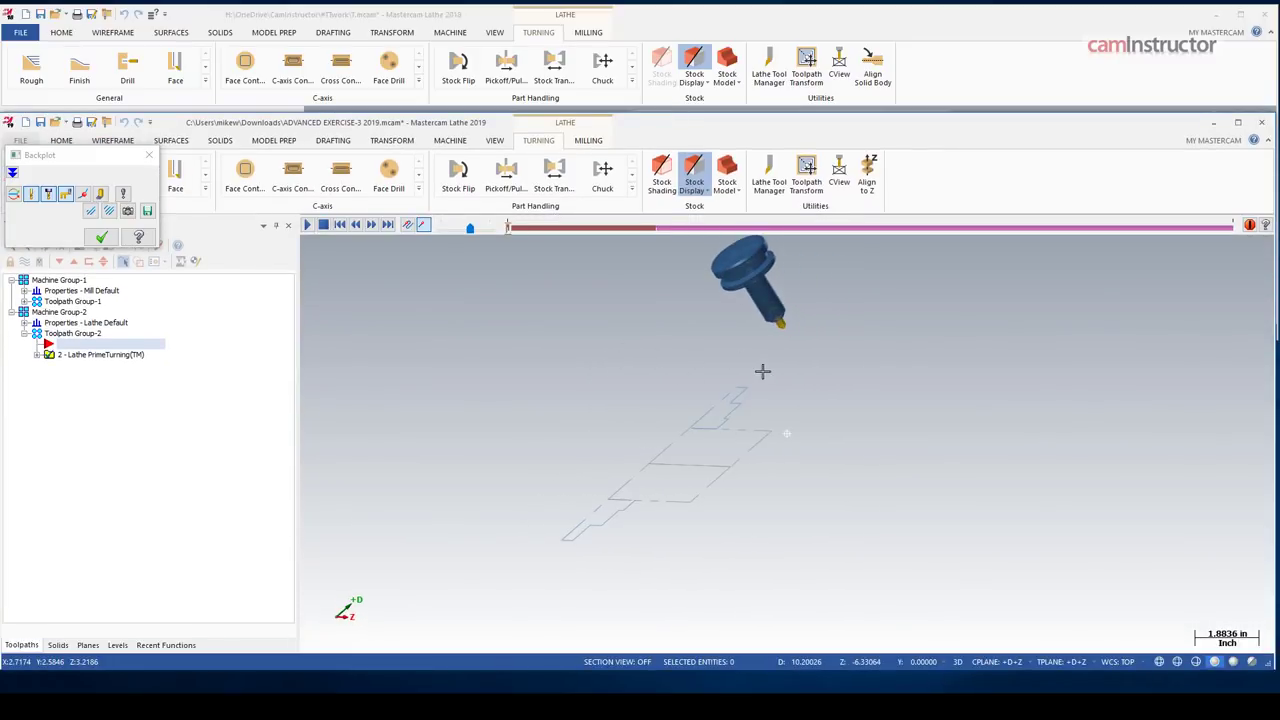
{"action": "left_click", "coordinate": [149, 155]}
Select the Lathe PrimeTurning toolpath, backplot it and switch to the Top (WCS) view
{"action": "left_click", "coordinate": [25, 301]}
{"action": "left_click", "coordinate": [76, 312]}
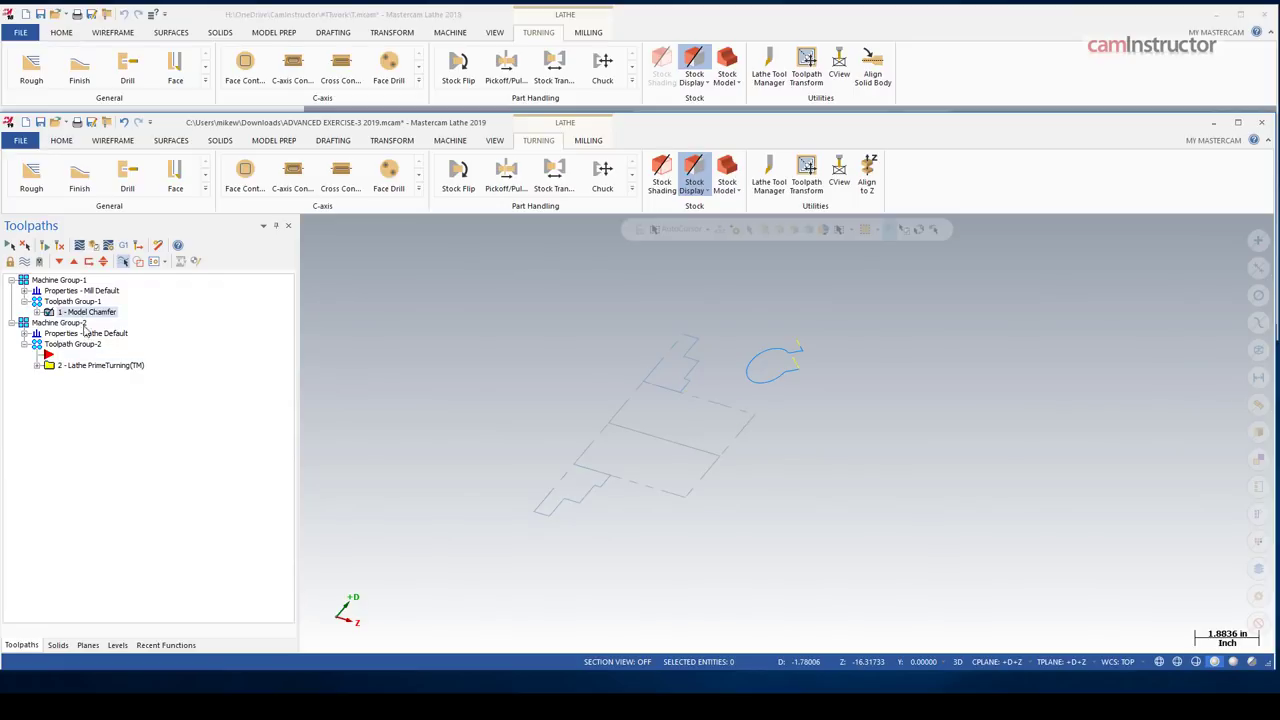
{"action": "left_click", "coordinate": [100, 366]}
{"action": "left_click", "coordinate": [79, 246]}
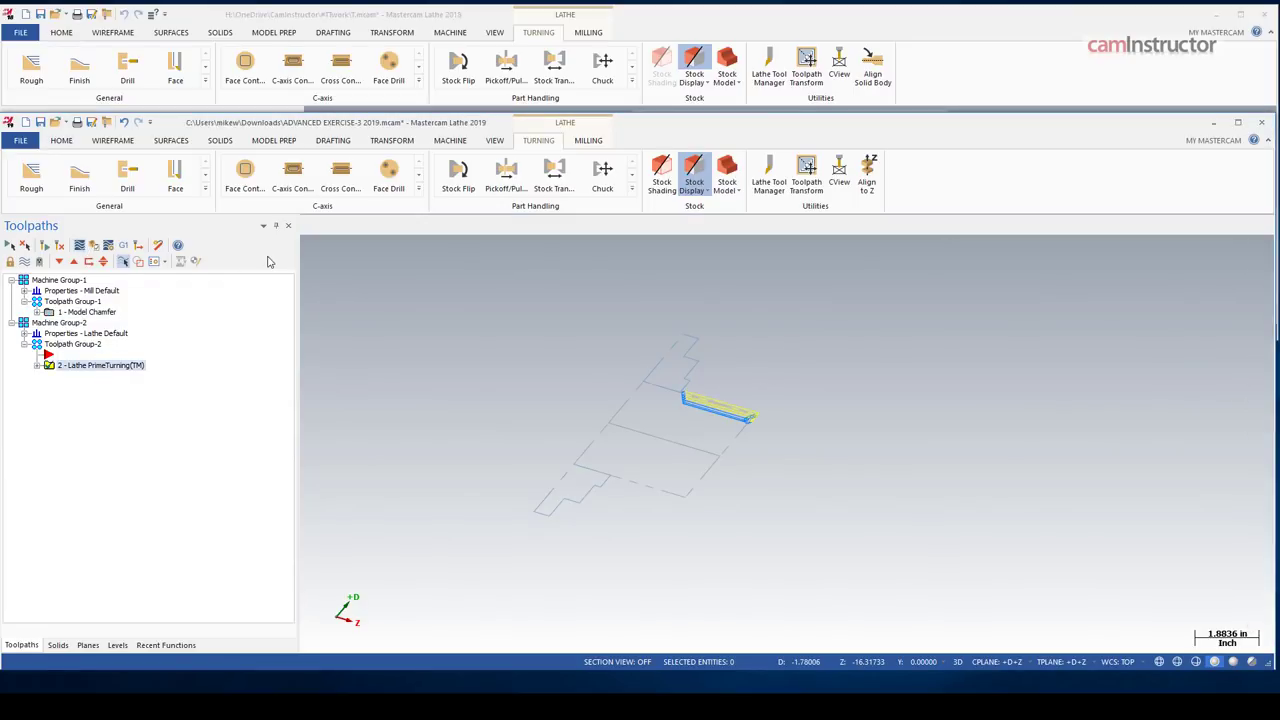
{"action": "right_click", "coordinate": [731, 389]}
{"action": "left_click", "coordinate": [752, 412]}
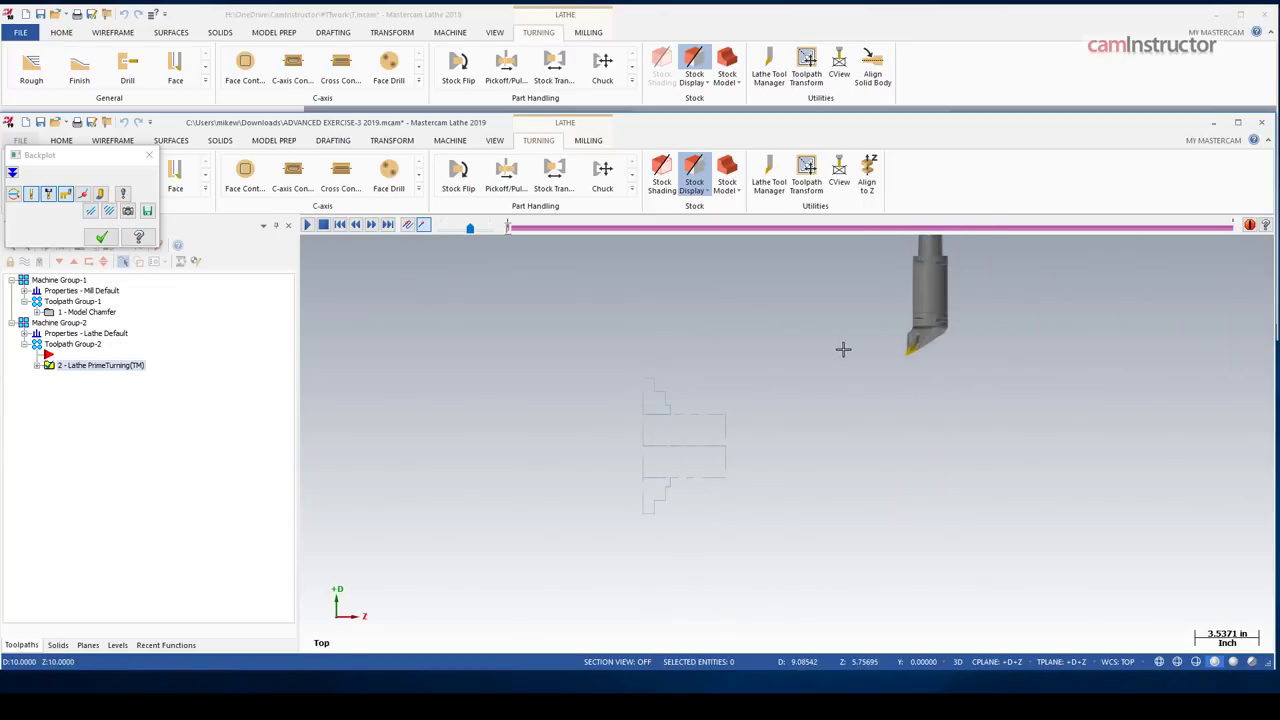
Rotate the view and advance the backplot until the 3D turning tool reaches the part
{"action": "scroll", "coordinate": [920, 350], "scroll_direction": "up", "scroll_amount": 8}
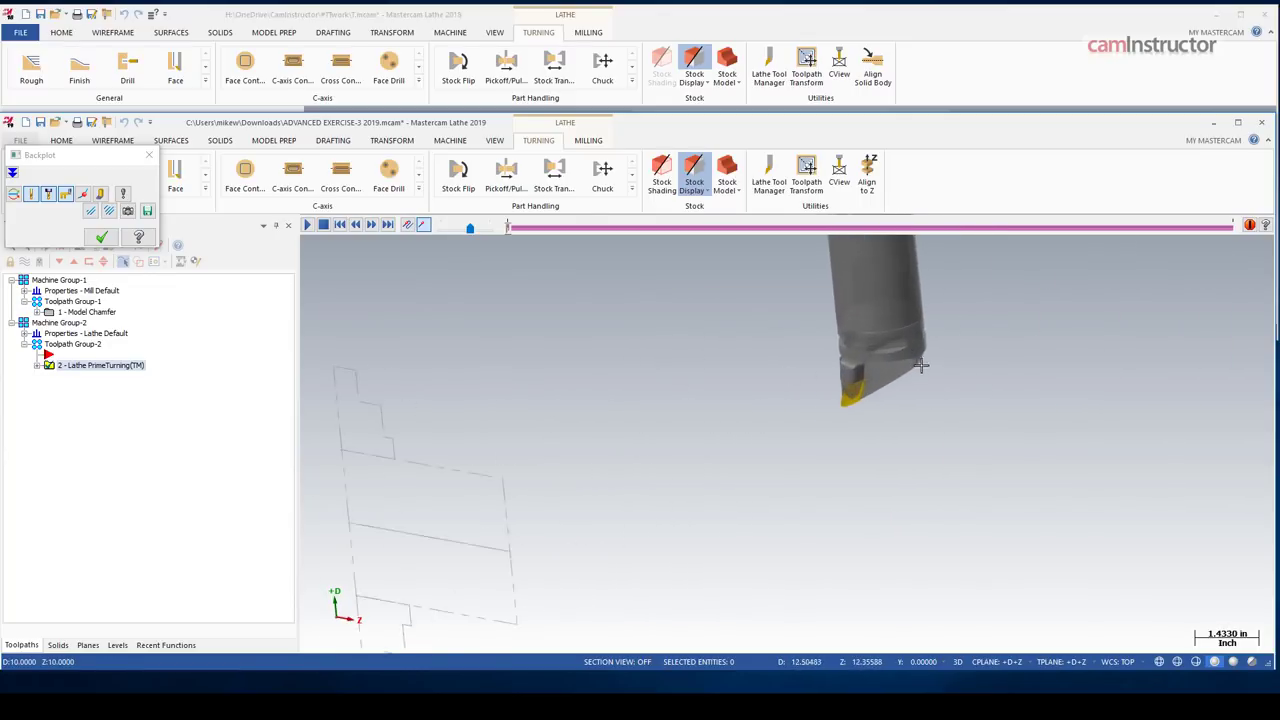
{"action": "scroll", "coordinate": [954, 371], "scroll_direction": "down", "scroll_amount": 5}
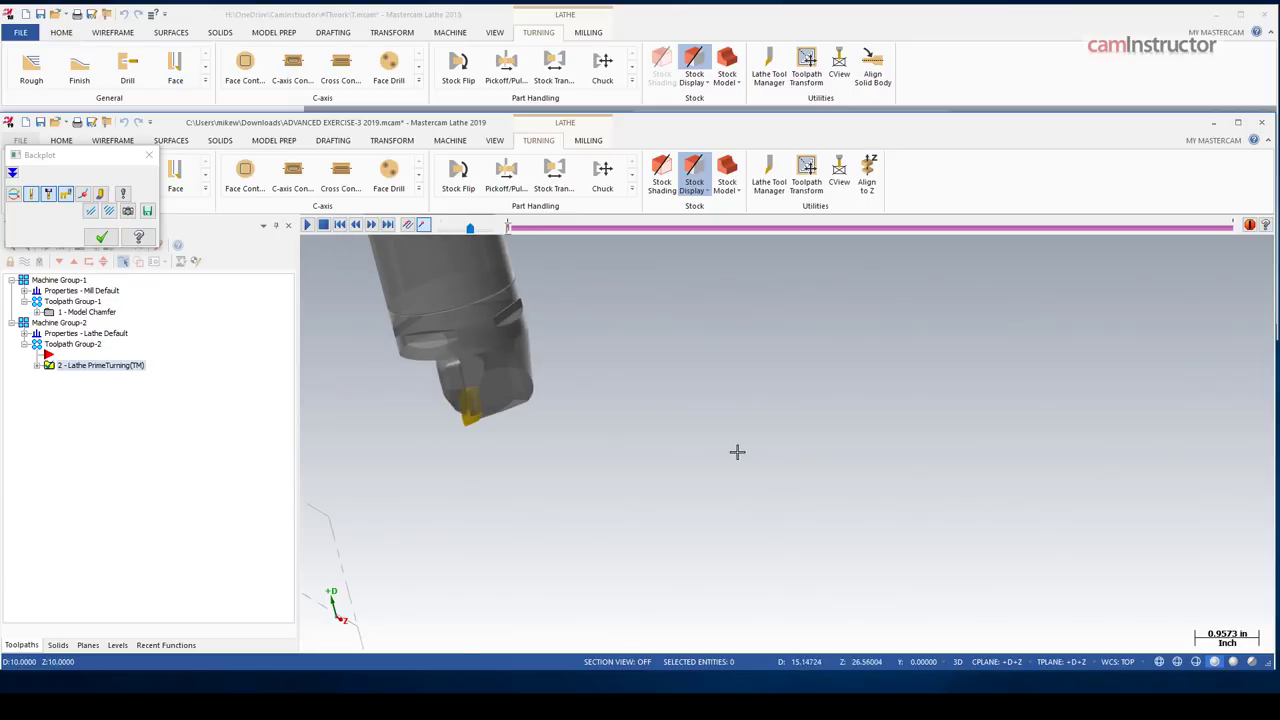
{"action": "middle_click_drag", "start_coordinate": [496, 448], "coordinate": [589, 446]}
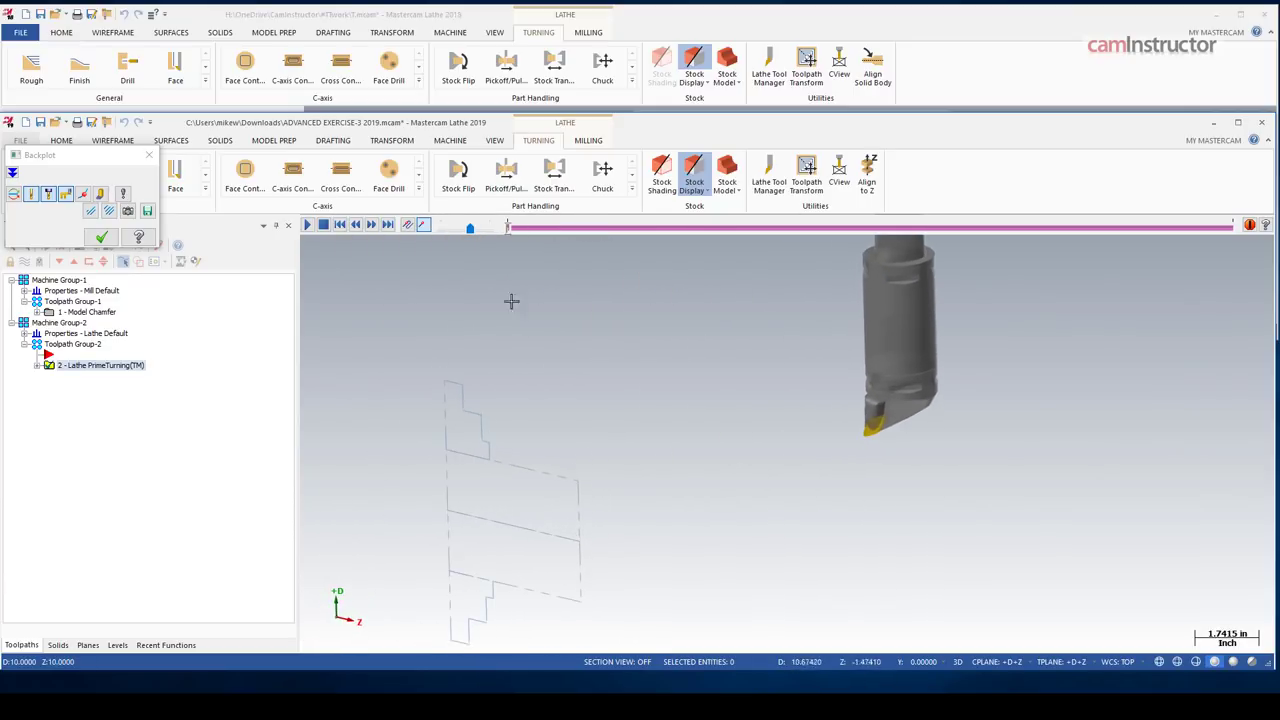
{"action": "left_click_drag", "start_coordinate": [508, 229], "coordinate": [588, 236]}
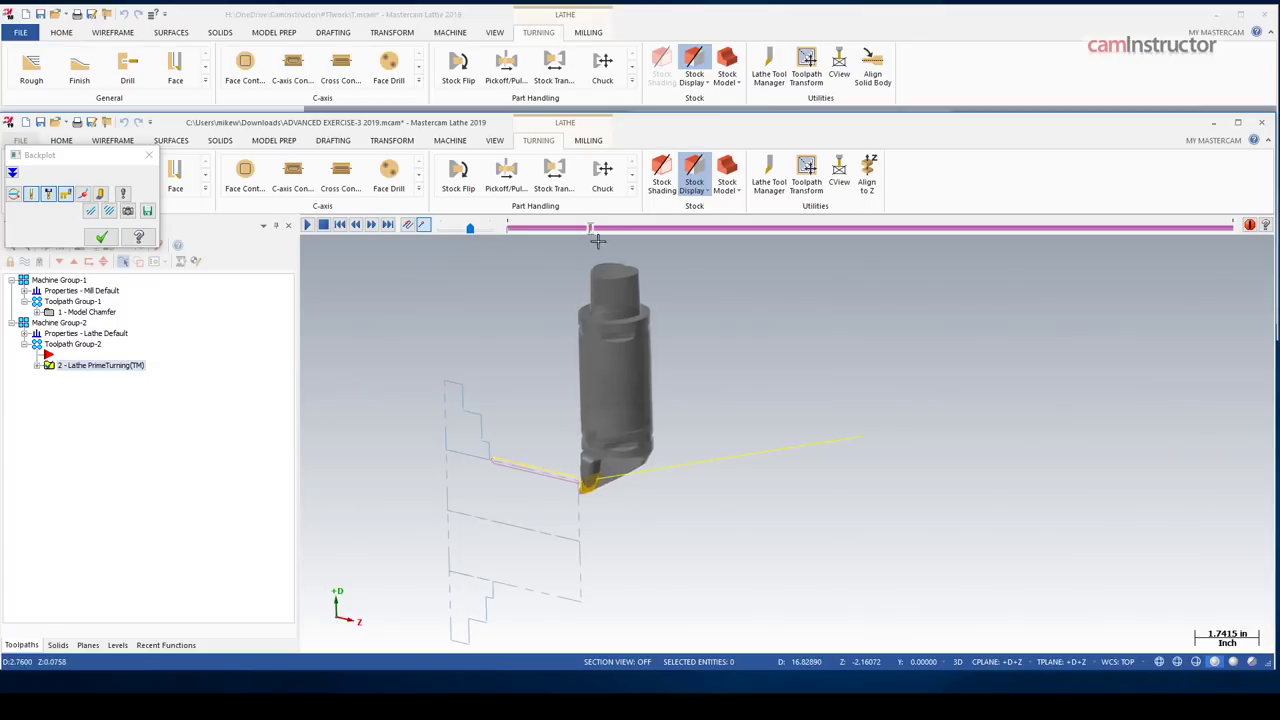
{"action": "middle_click_drag", "start_coordinate": [610, 470], "coordinate": [614, 526]}
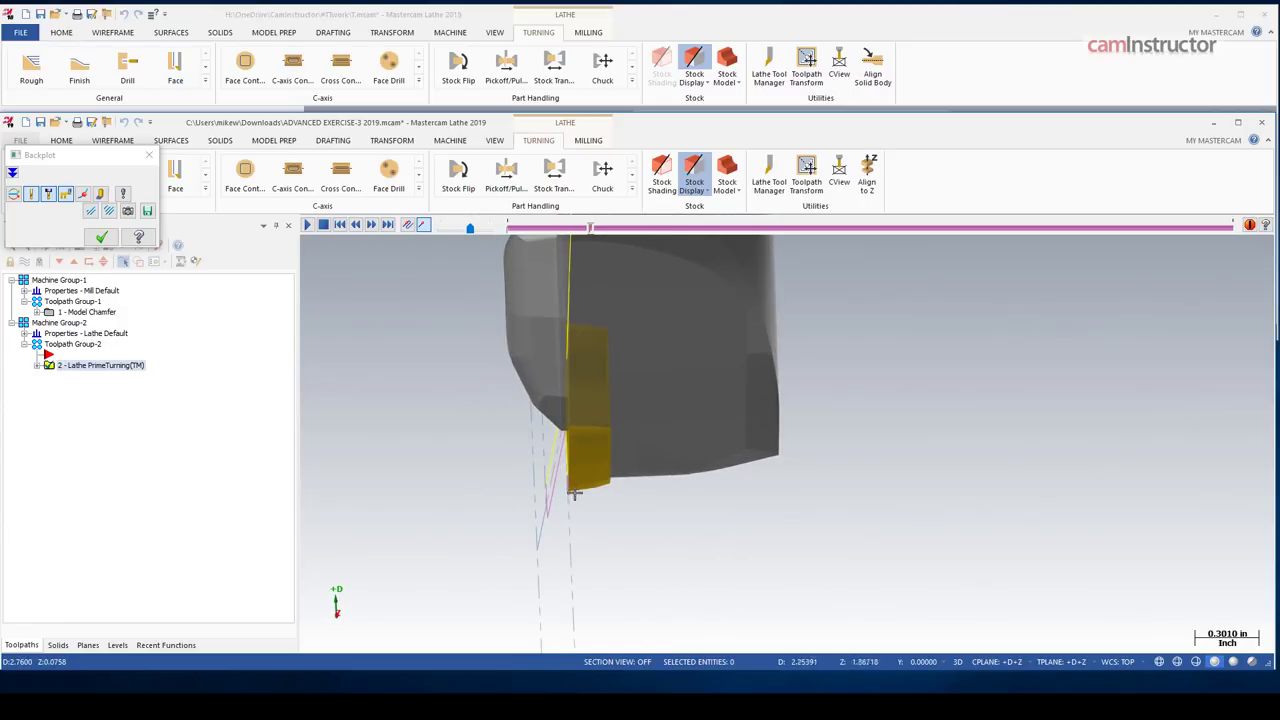
{"action": "scroll", "coordinate": [558, 496], "scroll_direction": "down", "scroll_amount": 10}
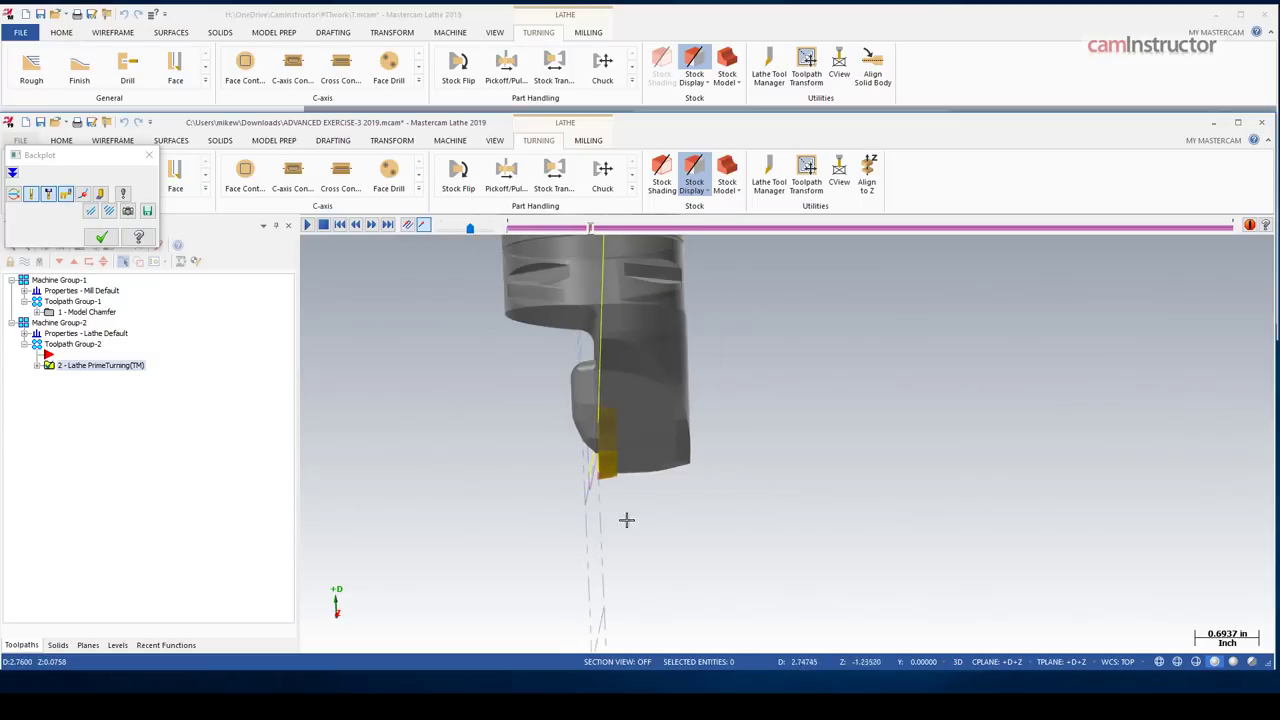
{"action": "middle_click_drag", "start_coordinate": [584, 495], "coordinate": [676, 423]}
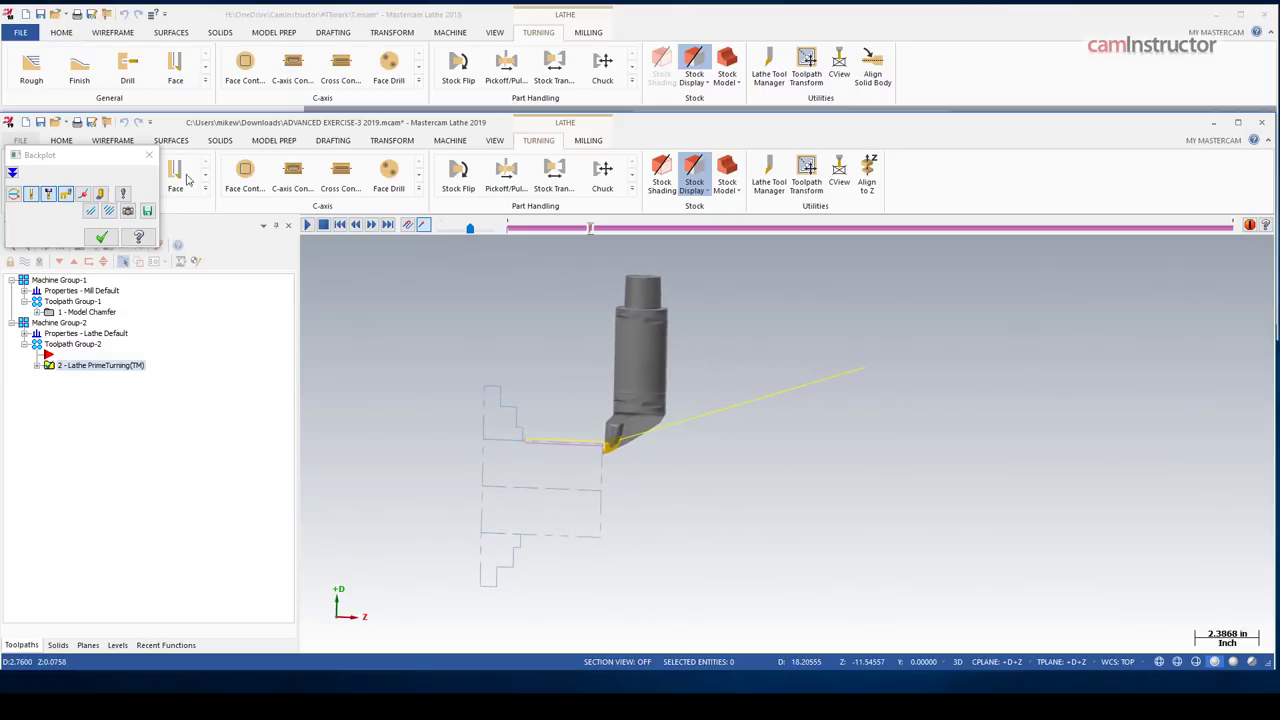
{"action": "left_click", "coordinate": [149, 154]}
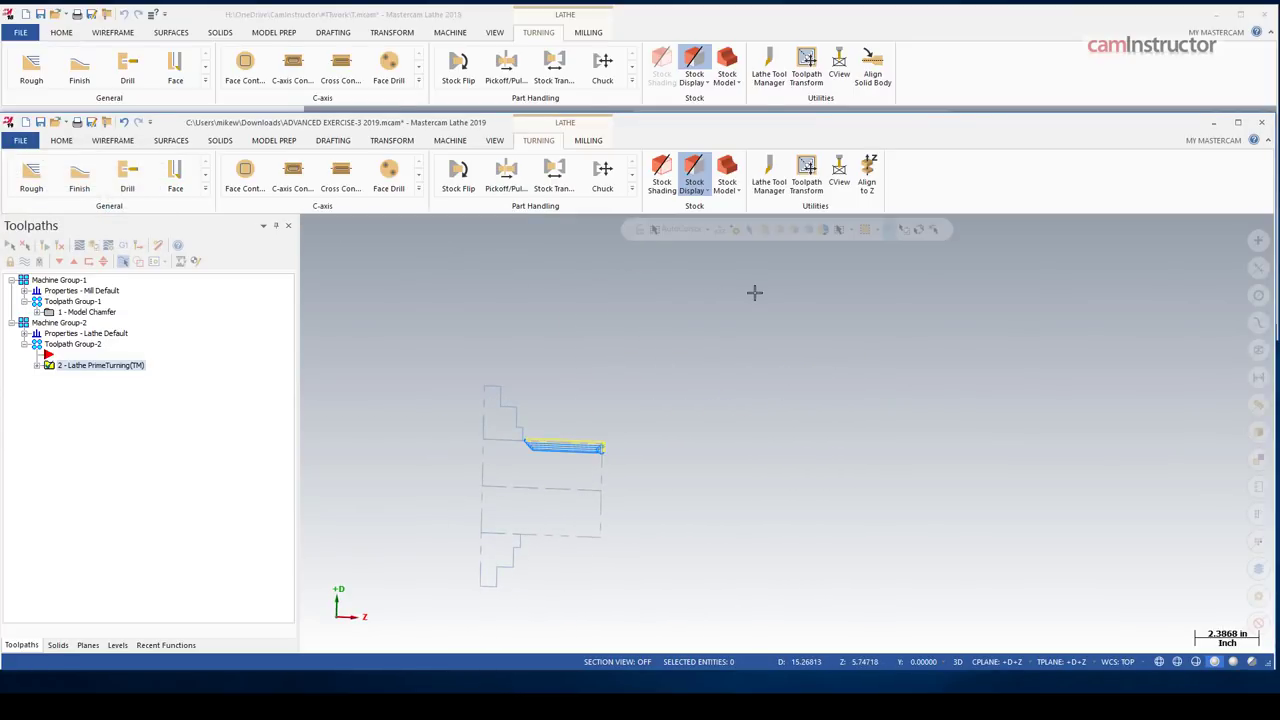